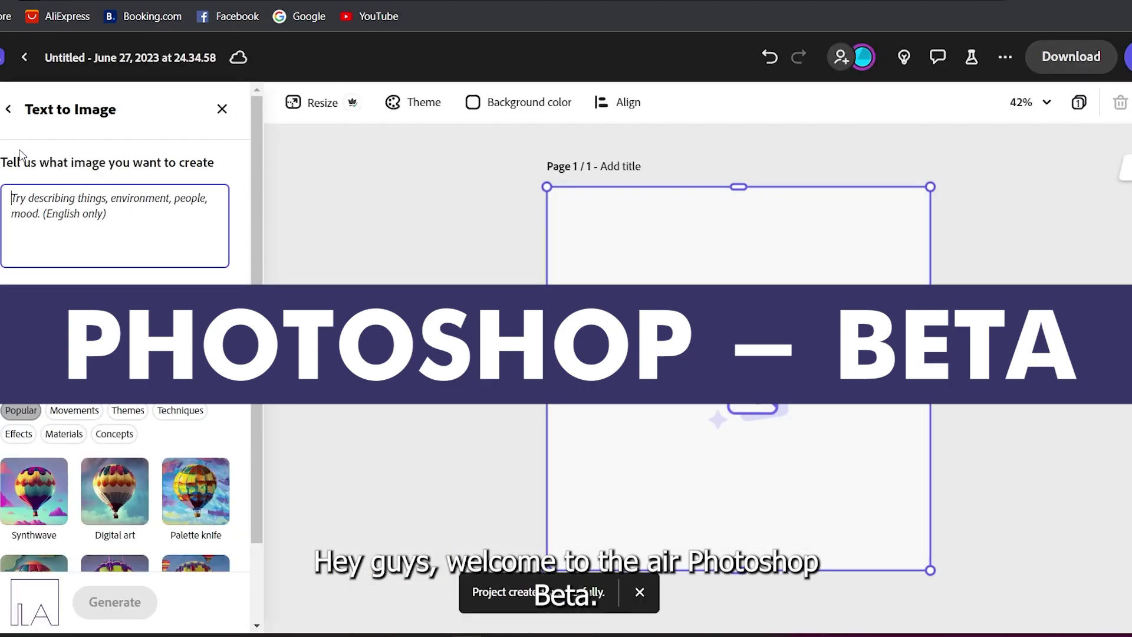
Generate images from the prompt "interior design of a luxury bedroom, natural color scheme"
mouse_move(256, 372)
left_mouse_down()
mouse_move(255, 450)
mouse_move(255, 371)
left_mouse_up()
left_click(70, 334)
left_click(53, 412)
left_click(40, 194)
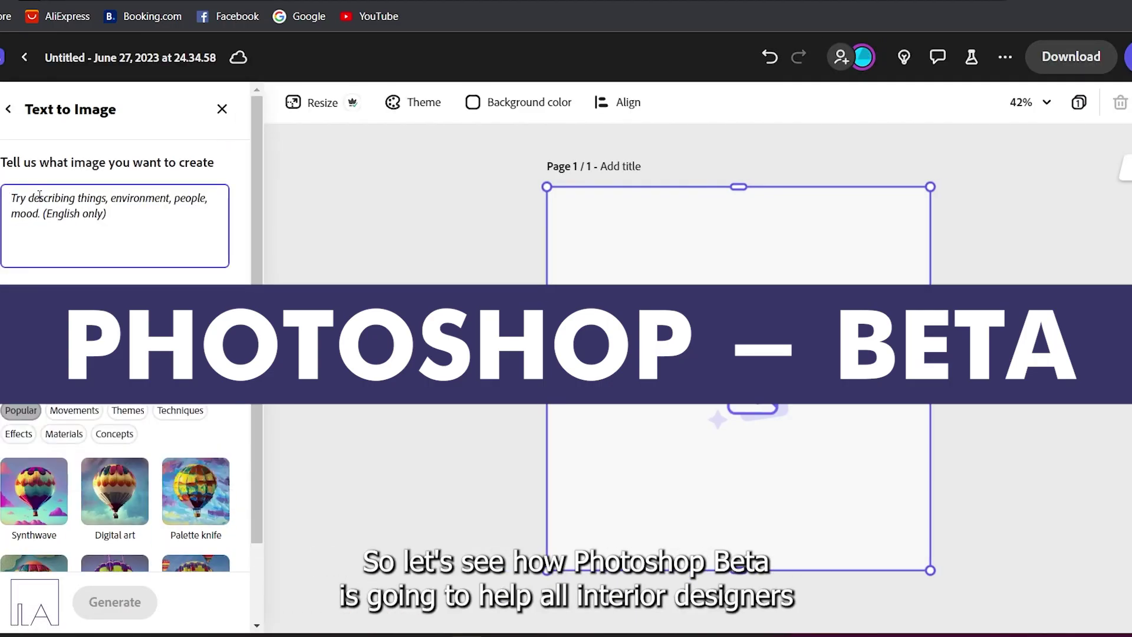
type("interior design of a luxury bedroom, natural")
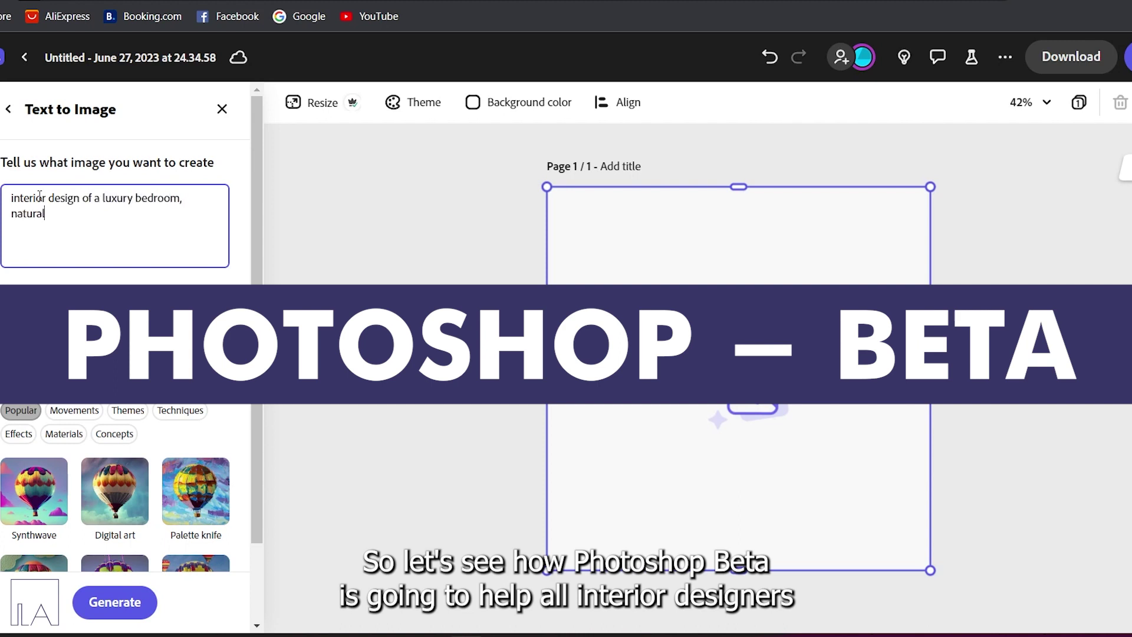
type("em")
key("Return")
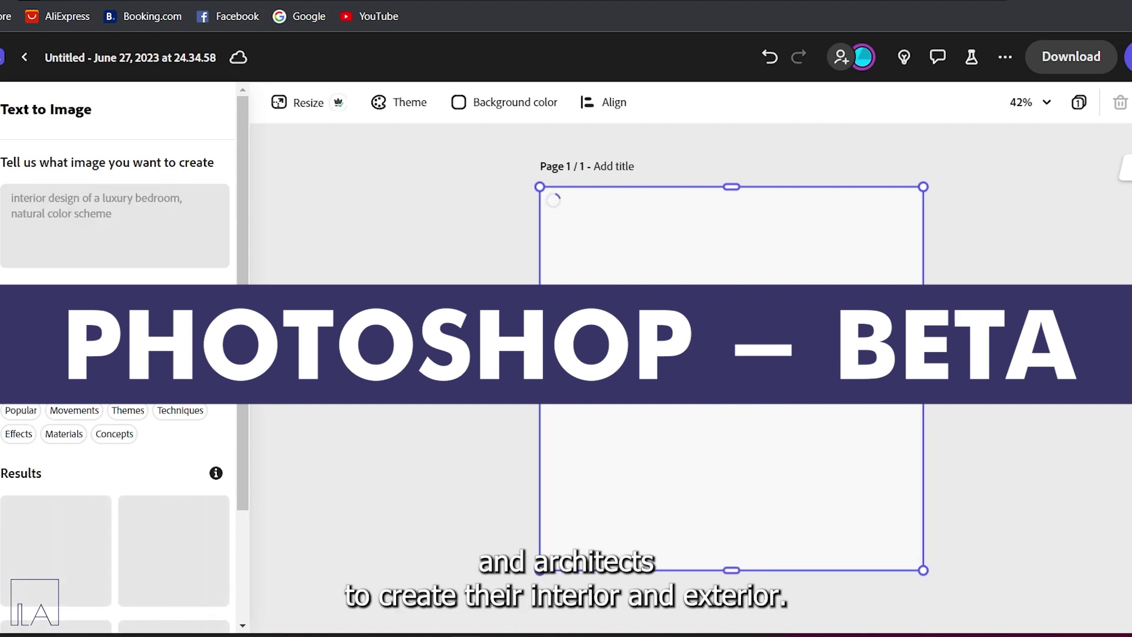
Preview the first luxury bedroom results on the page and load more of them
scroll(117, 466, "down", 4)
left_click(165, 354)
left_click(56, 468)
left_click(155, 475)
left_click(118, 544)
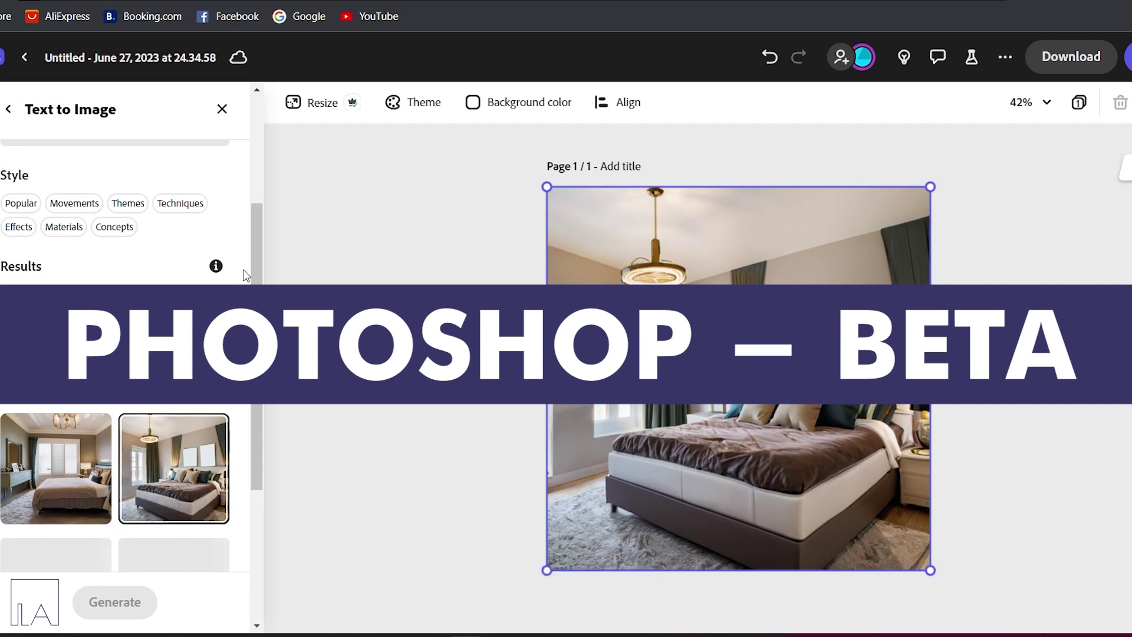
Preview the additional luxury bedroom results on the page one after another
left_click_drag(258, 238, 258, 377)
left_click(65, 353)
left_click(165, 354)
left_click(59, 466)
left_click(141, 463)
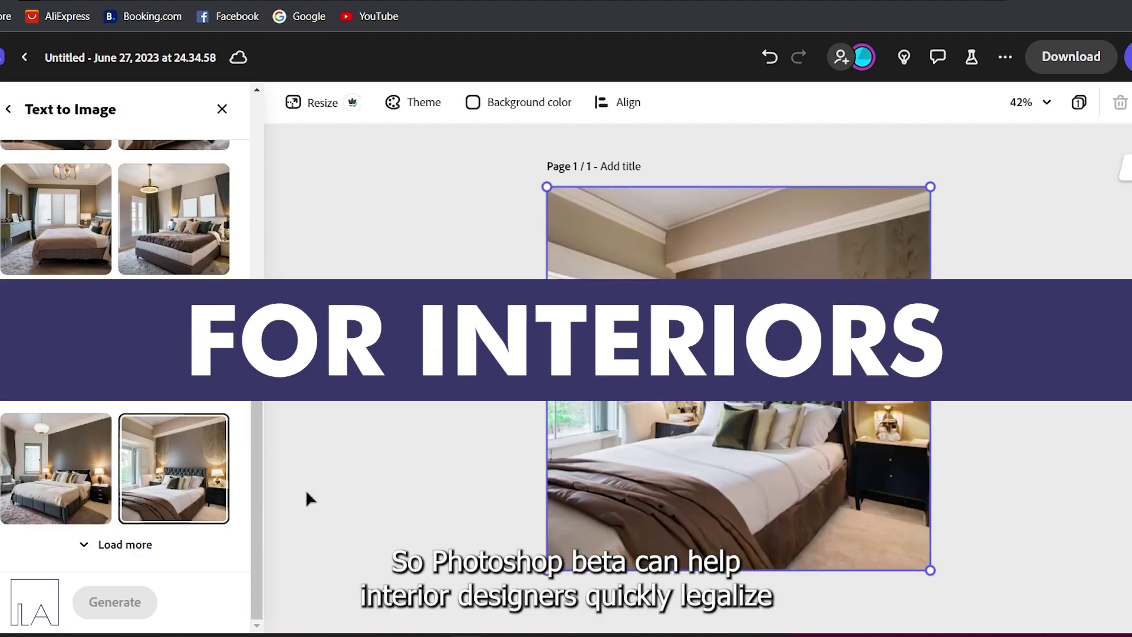
Change the prompt to "interior design of a bathroom with portuguese green tiles", generate it and preview the resulting images
left_click_drag(258, 495, 258, 235)
left_click_drag(113, 215, 5, 194)
left_click_drag(112, 214, 103, 198)
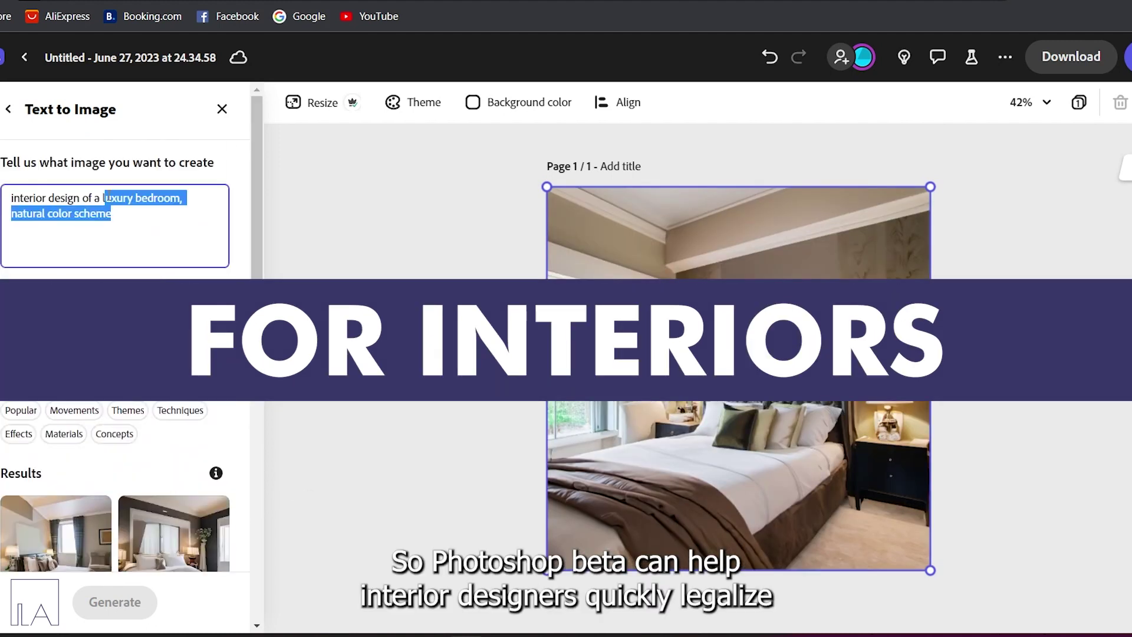
type("bathroom with portuguese green tiles")
key("Return")
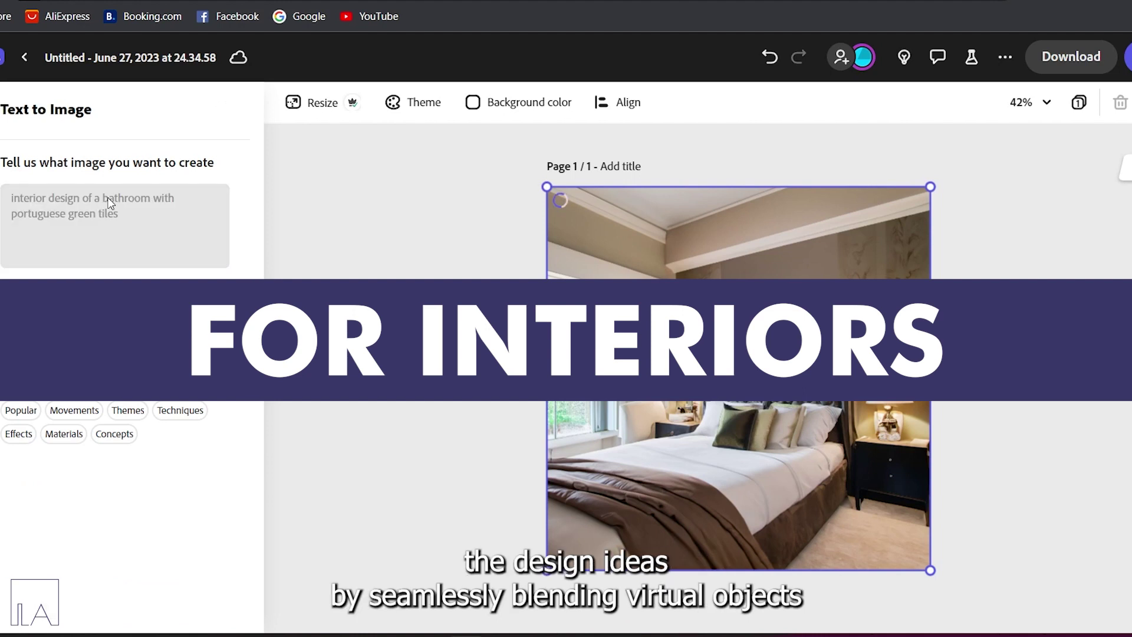
left_click(56, 468)
left_click(174, 468)
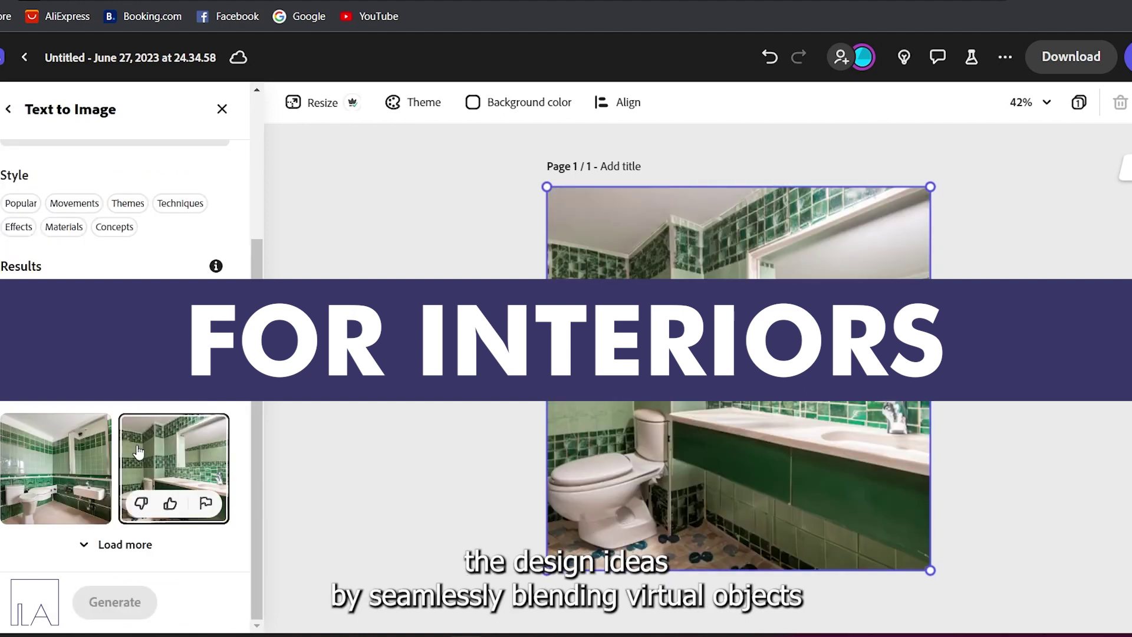
Change the tile colour in the bathroom prompt to blue, regenerate and preview the new images
scroll(174, 468, "up", 4)
double_click(81, 214)
type("blue")
key("Return")
scroll(147, 342, "down", 4)
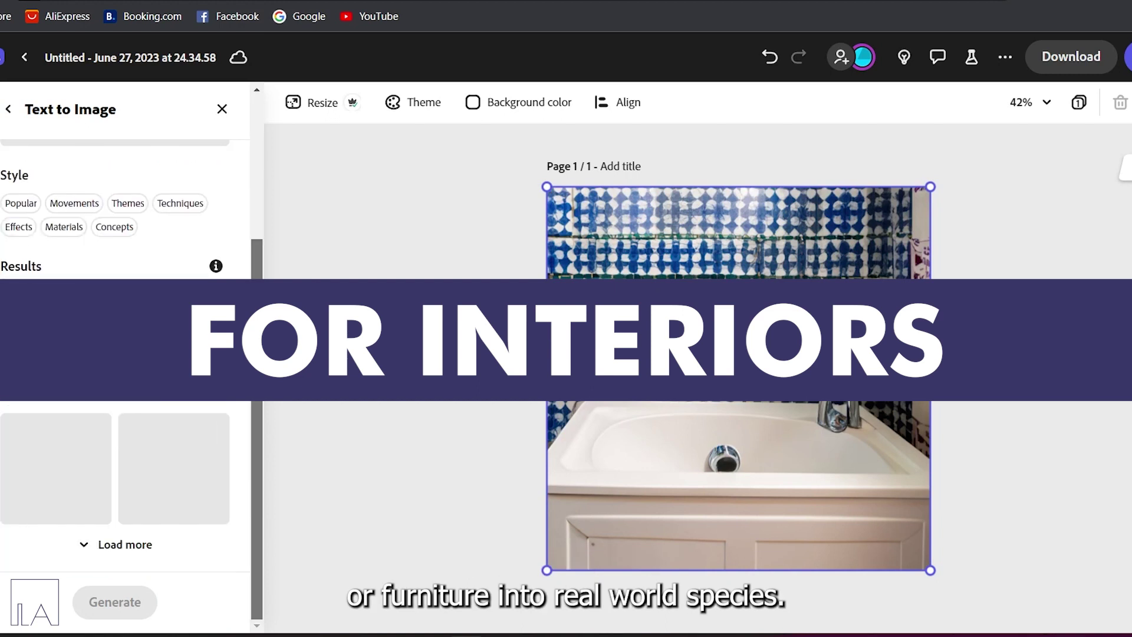
left_click(171, 354)
left_click(102, 455)
Generate images from the prompt "interior design of a bedroom, french style, granite and polished natural stone"
scroll(100, 454, "up", 4)
left_click_drag(112, 214, 76, 195)
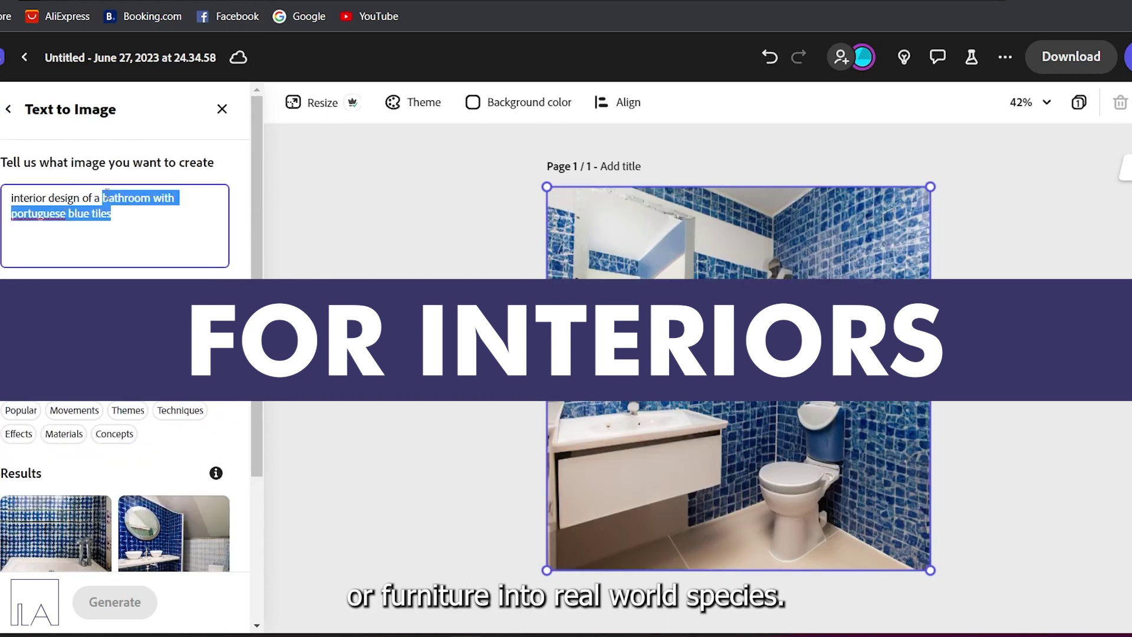
type("edroom, french style,")
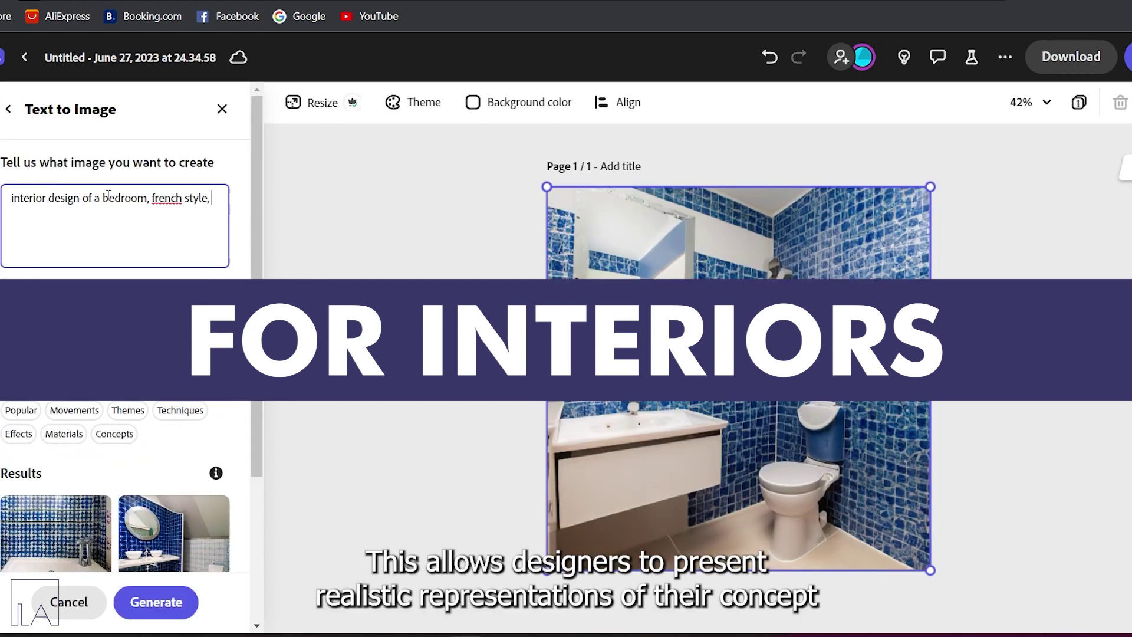
type("one")
key("Return")
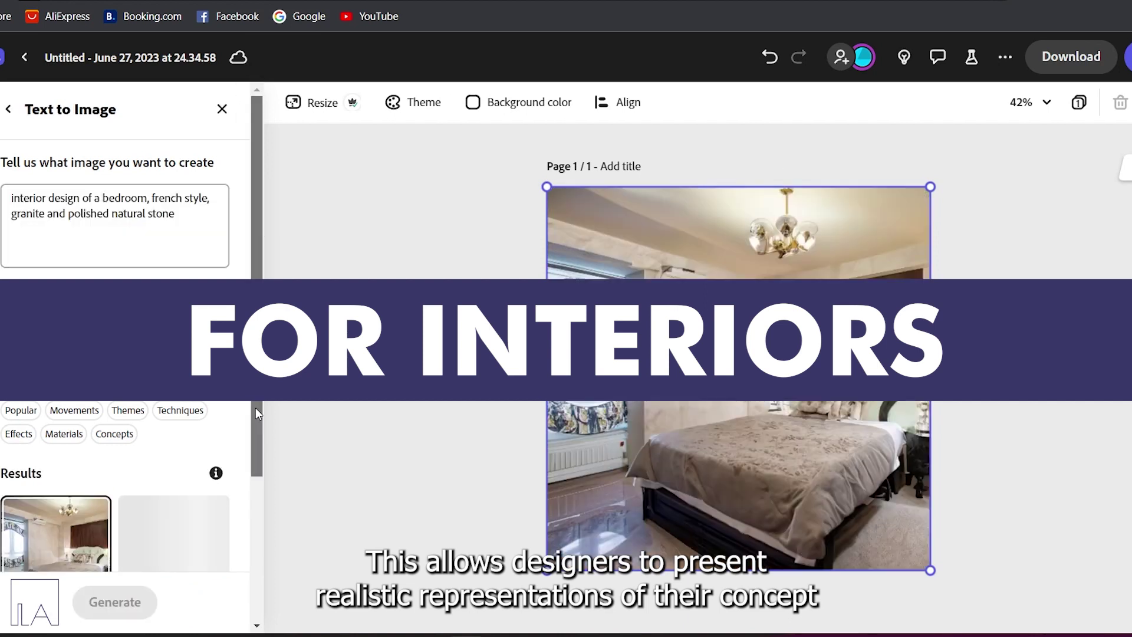
scroll(49, 455, "down", 3)
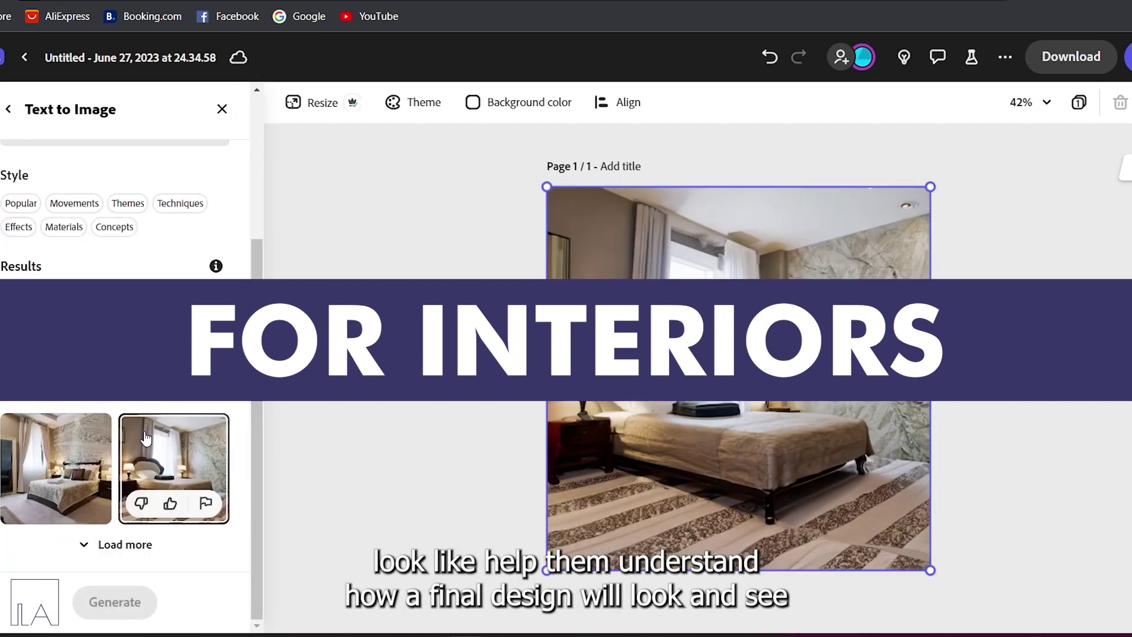
Clear the prompt and set the content type to Photo with the Synthwave and Palette knife styles
scroll(122, 413, "up", 5)
key("ctrl+a")
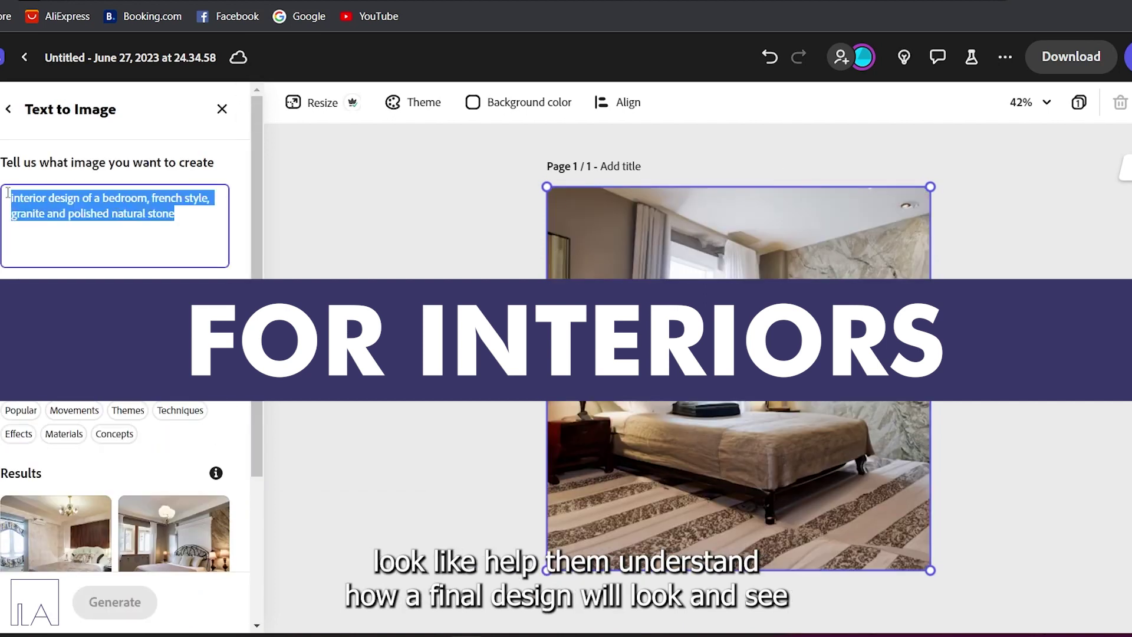
key("BackSpace")
scroll(122, 450, "down", 3)
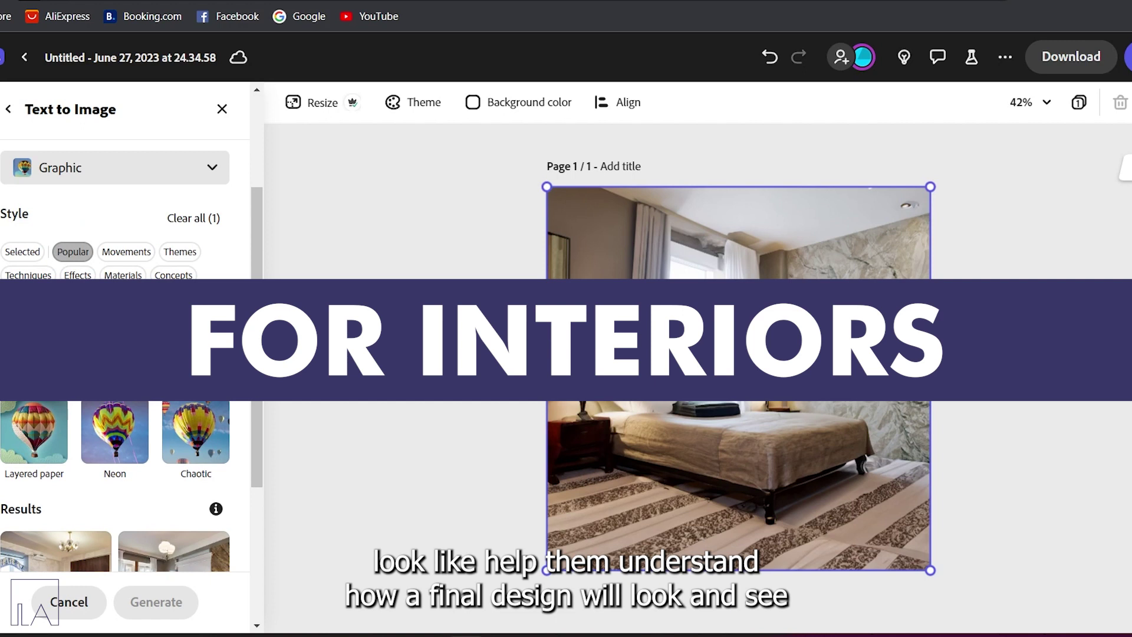
scroll(115, 353, "up", 4)
left_click(141, 232)
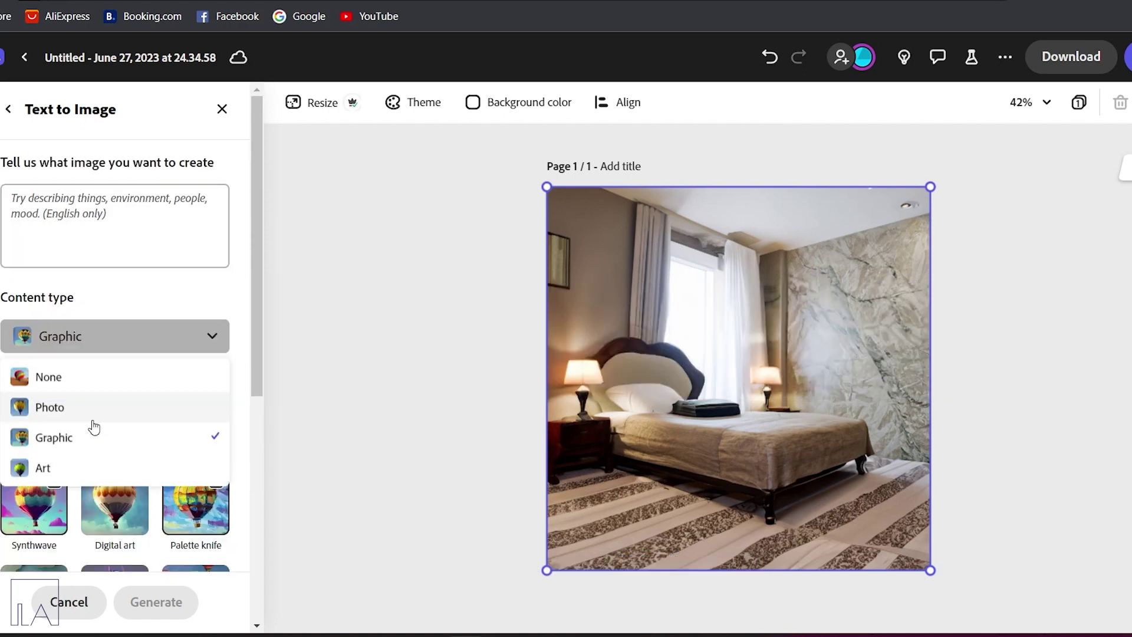
Generate images from a prompt for the interior design of a luxury room, contemporary, correcting the misspelled word
type("interior design of a luxury room")
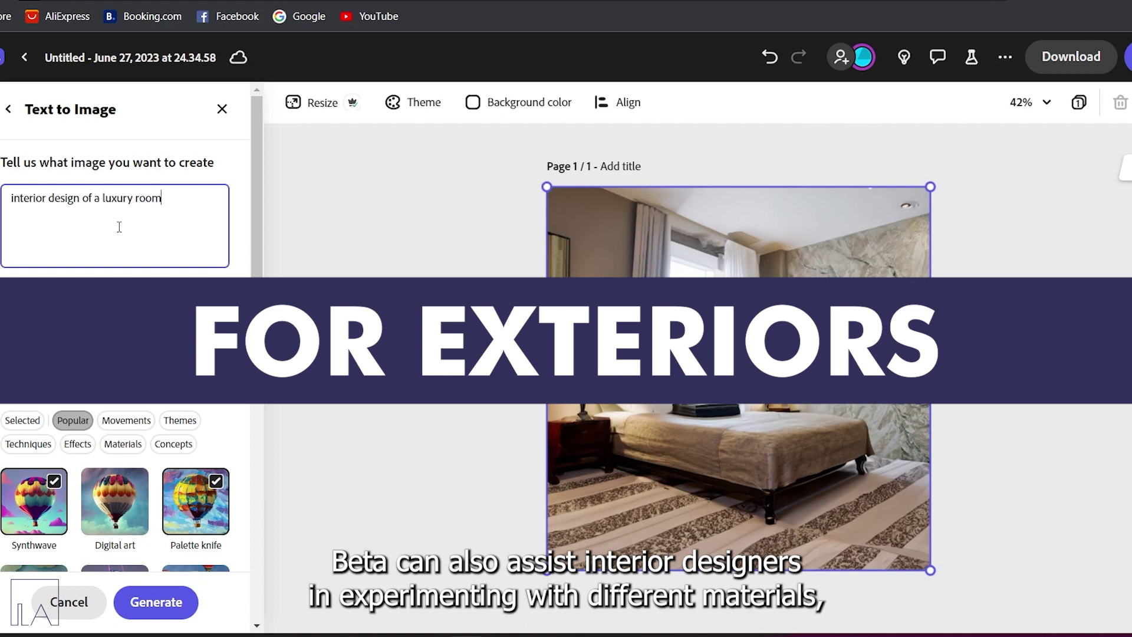
type(", contemprory black")
right_click(47, 213)
left_click(76, 225)
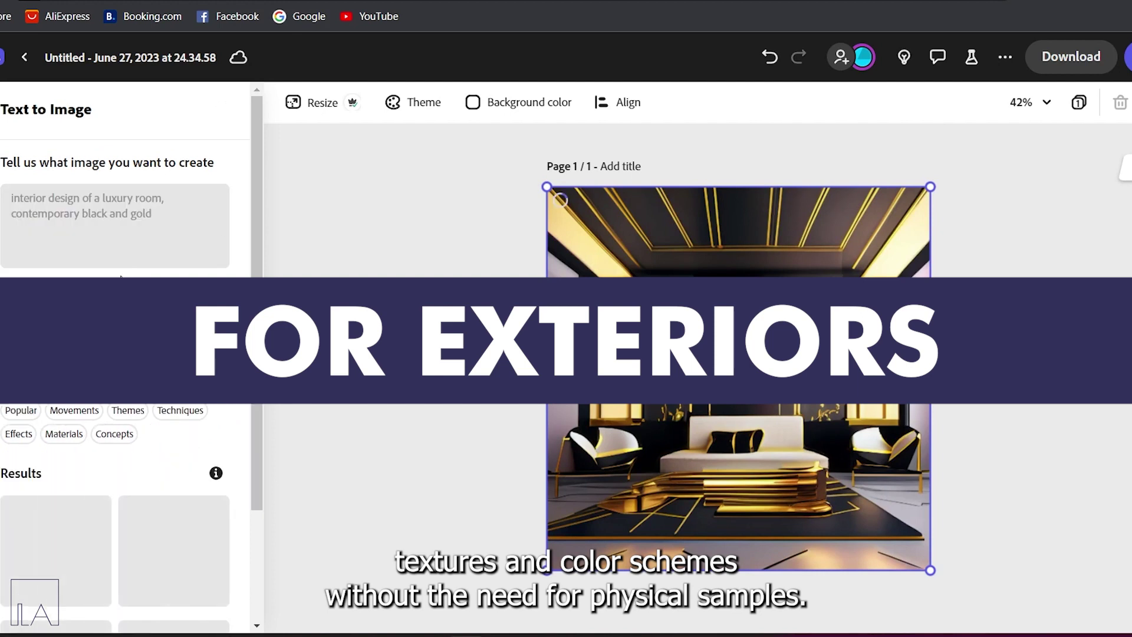
scroll(121, 277, "down", 4)
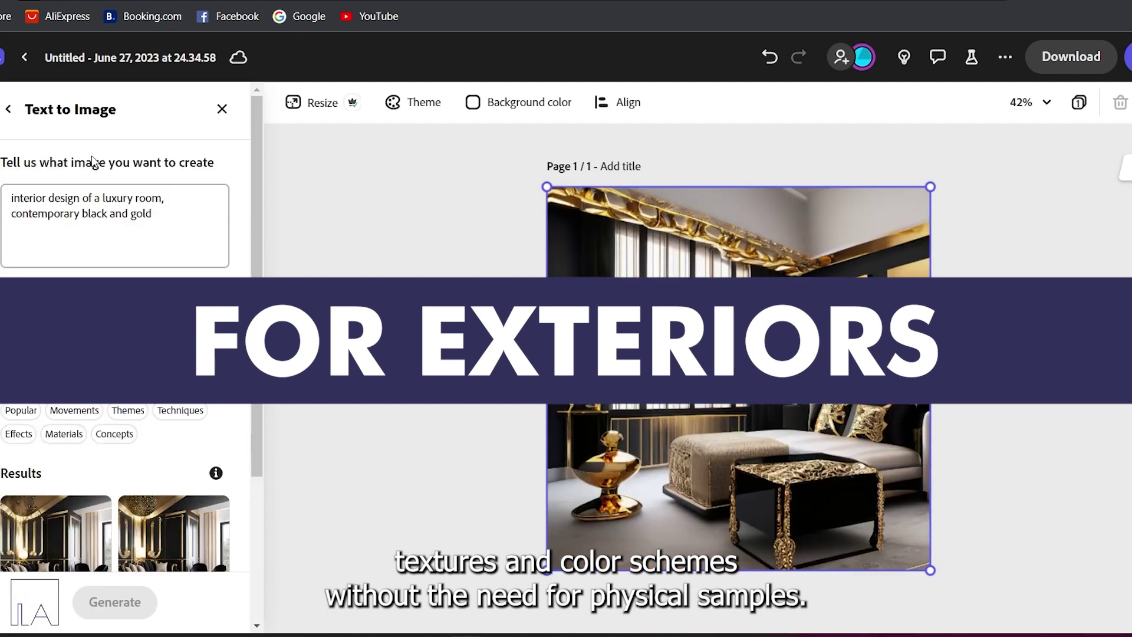
Replace the prompt with "living room nordic style", generate it and look through the results
key("ctrl+a")
type("living roo")
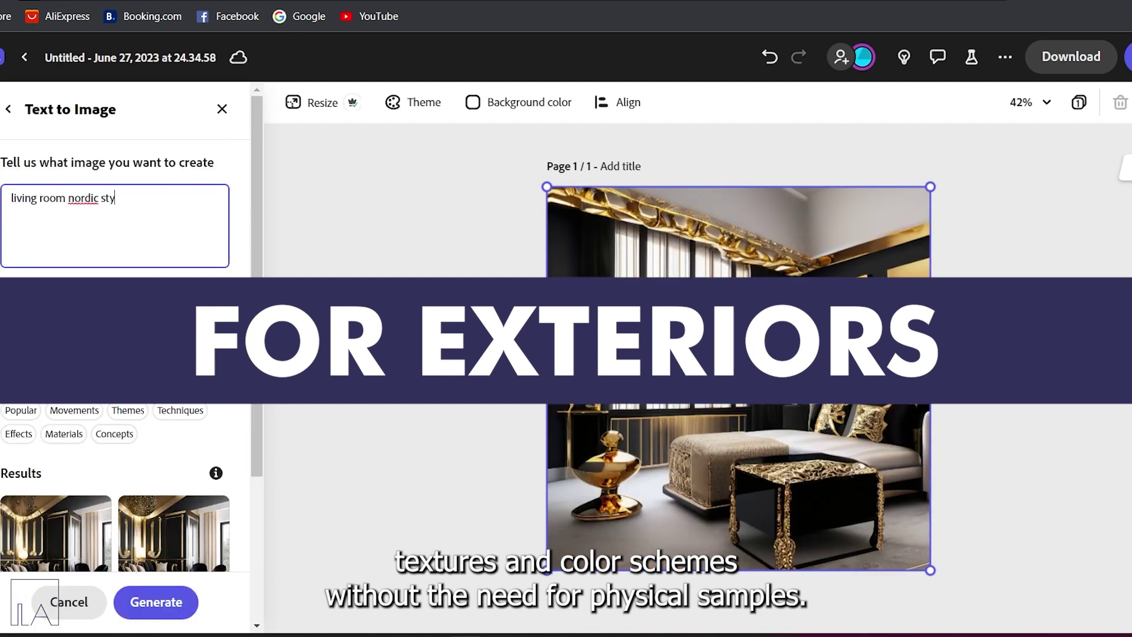
left_click(156, 602)
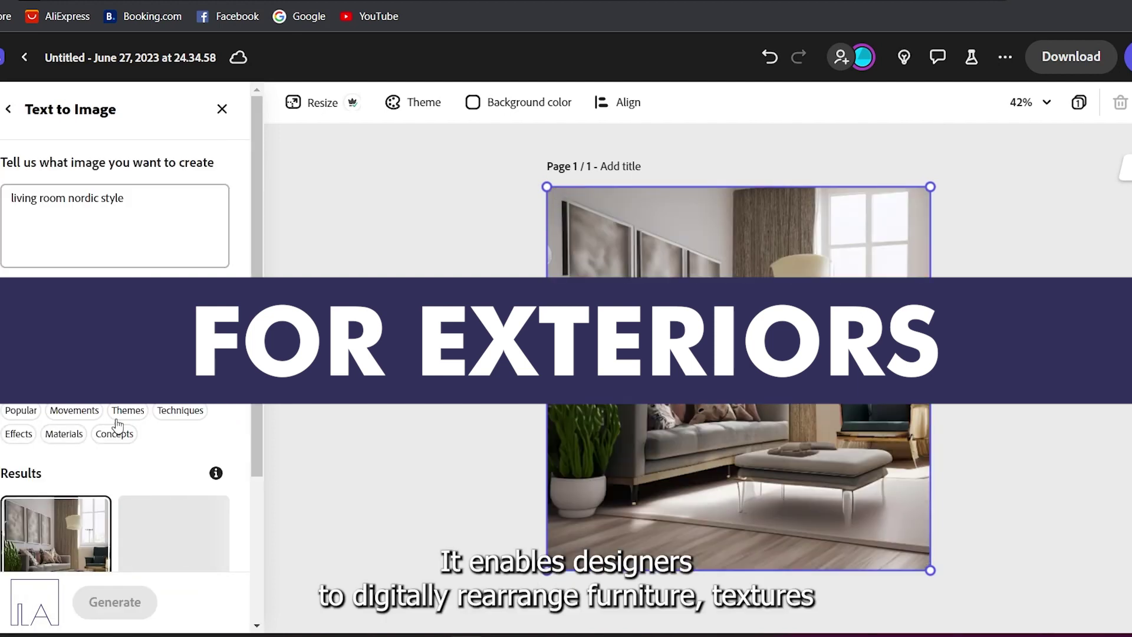
scroll(114, 422, "down", 4)
mouse_move(148, 448)
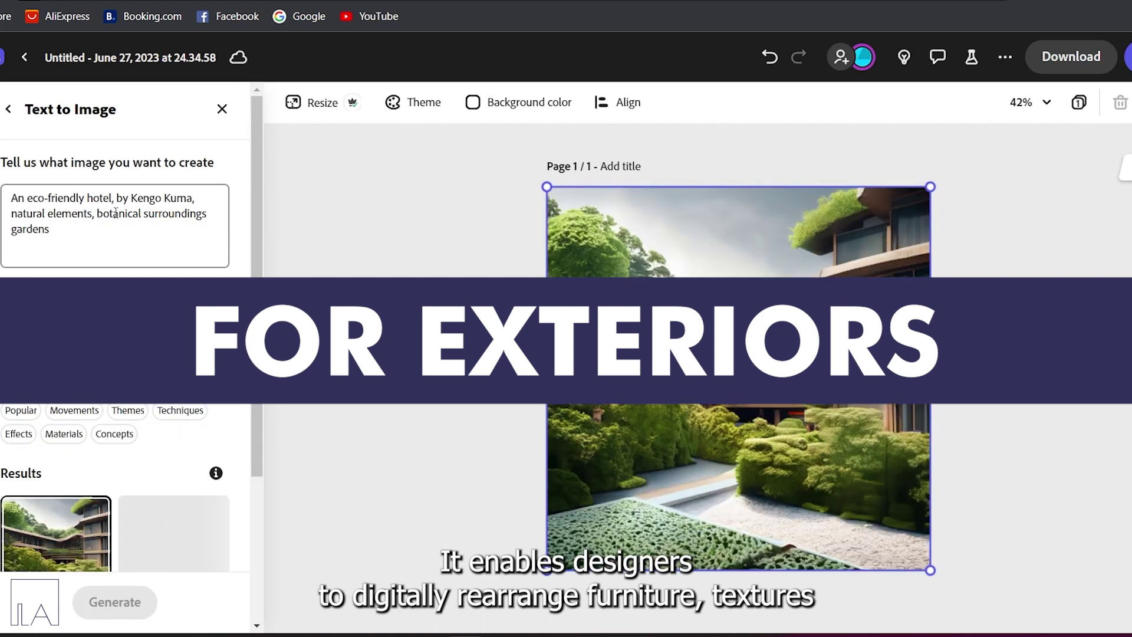
scroll(124, 454, "down", 4)
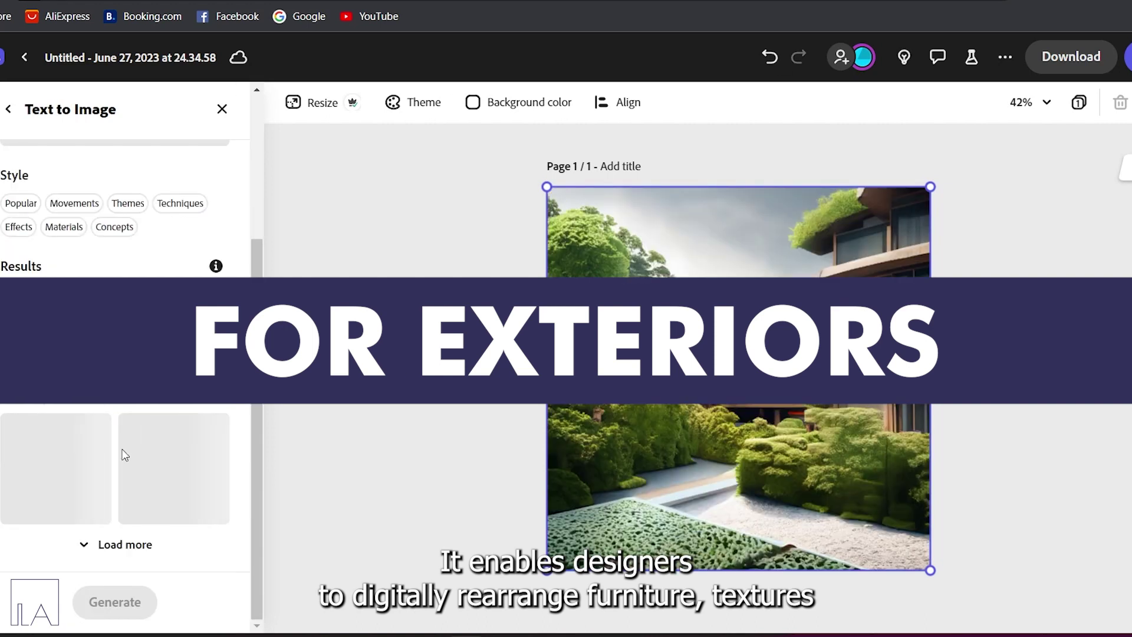
Replace the prompt with "a house modern style at a cliff, black metal and concrete" and generate the images
scroll(141, 457, "up", 4)
triple_click(112, 214)
key("BackSpace")
type("a house modern style at a cliff")
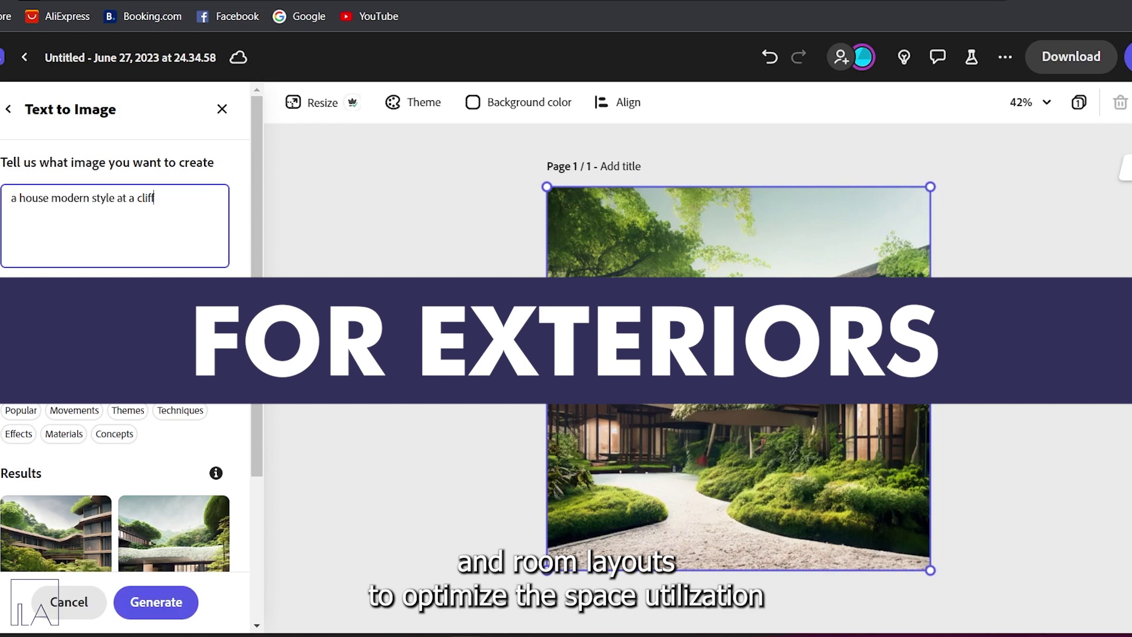
type(", blasck")
key("BackSpace")
key("BackSpace")
key("BackSpace")
key("BackSpace")
type("ck metal and concrete")
key("Return")
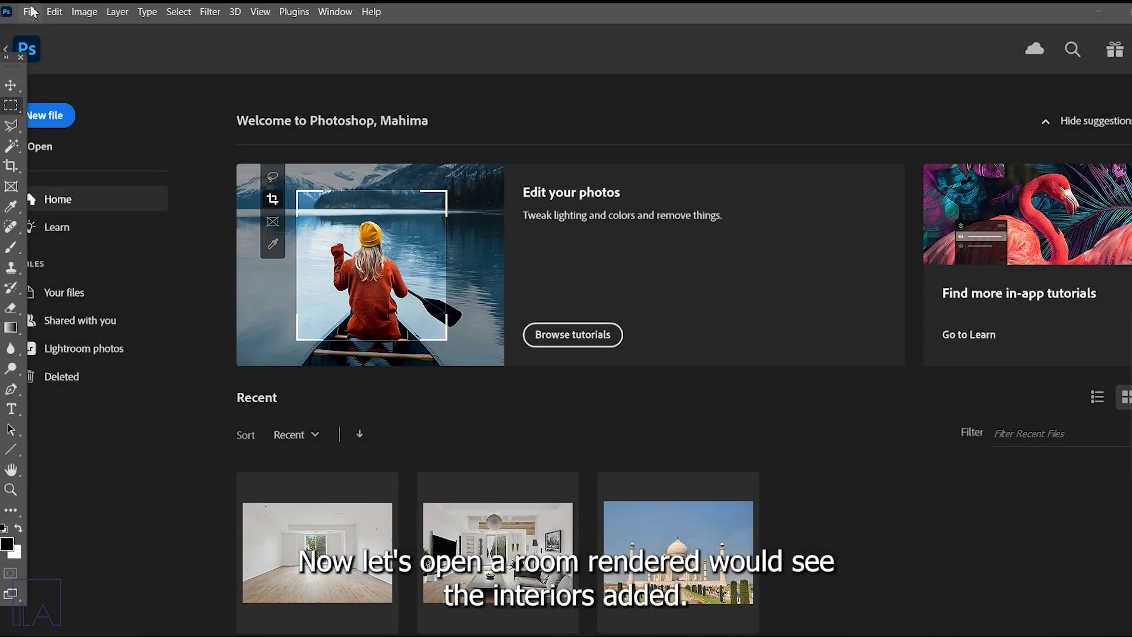
left_click(30, 11)
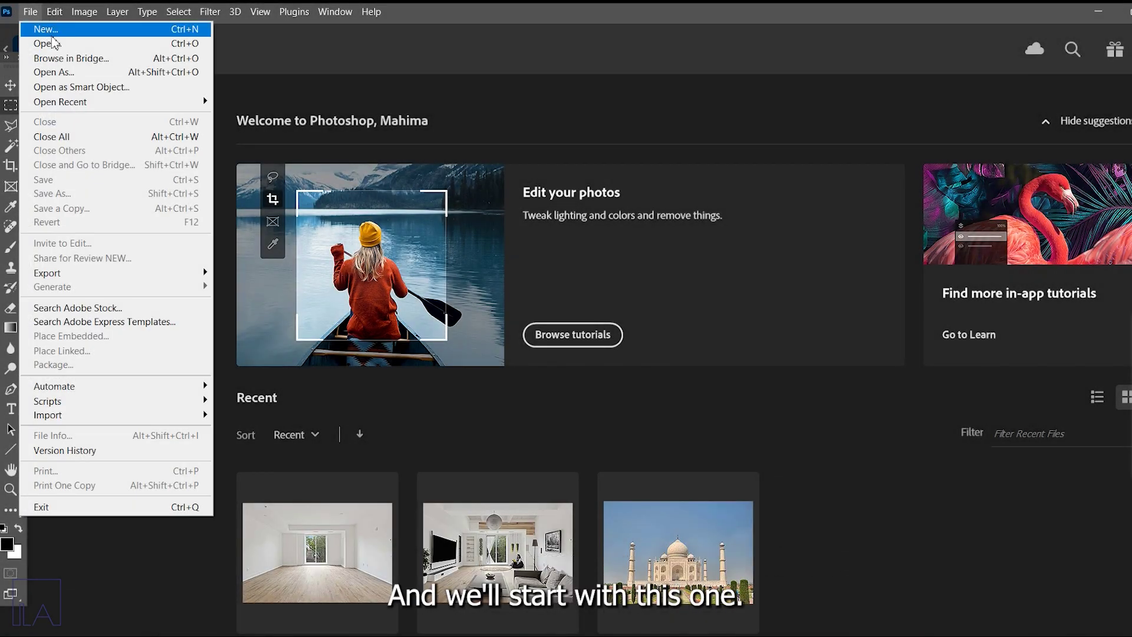
left_click(55, 44)
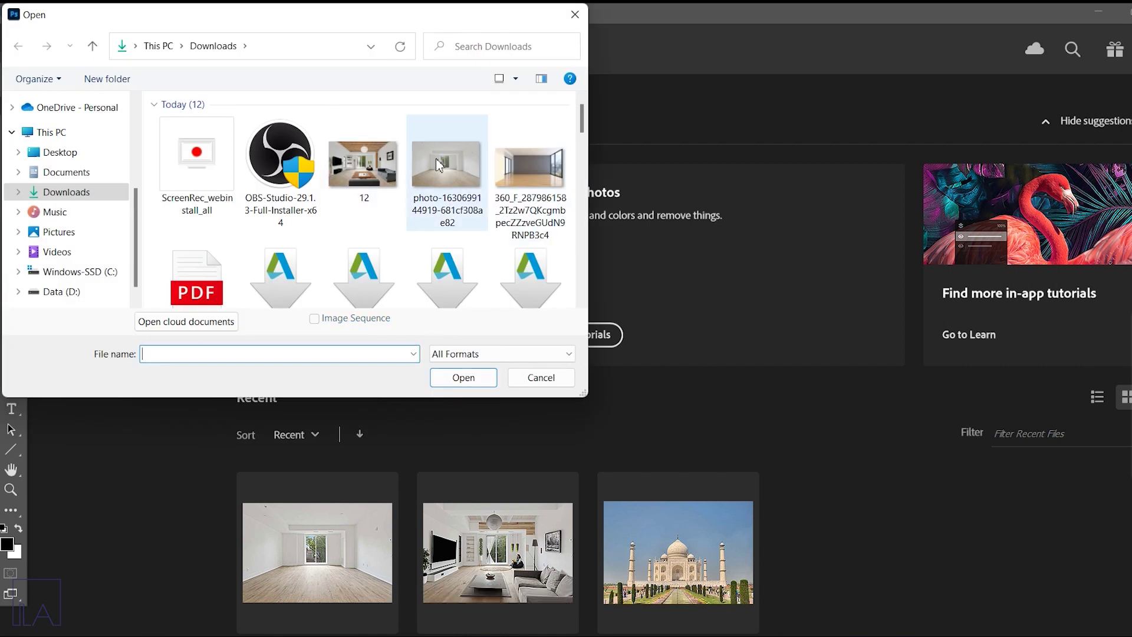
left_click(441, 168)
left_click(448, 375)
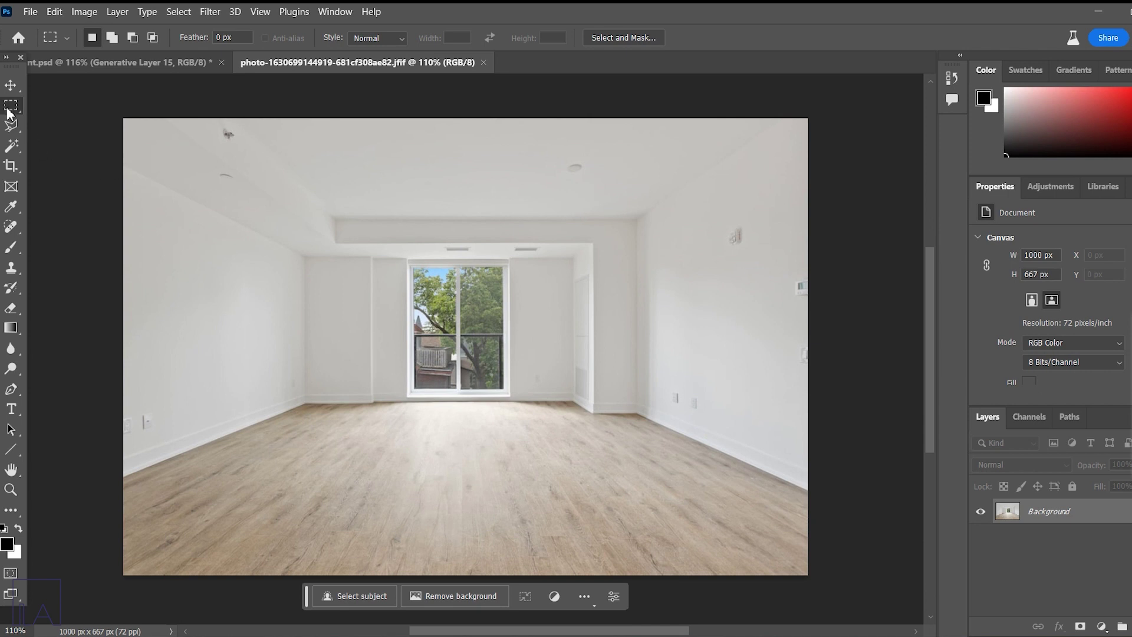
Select the room's lower-right floor and wall area and generate a "luxury sofa" there with Generative Fill
scroll(590, 462, "up", 1)
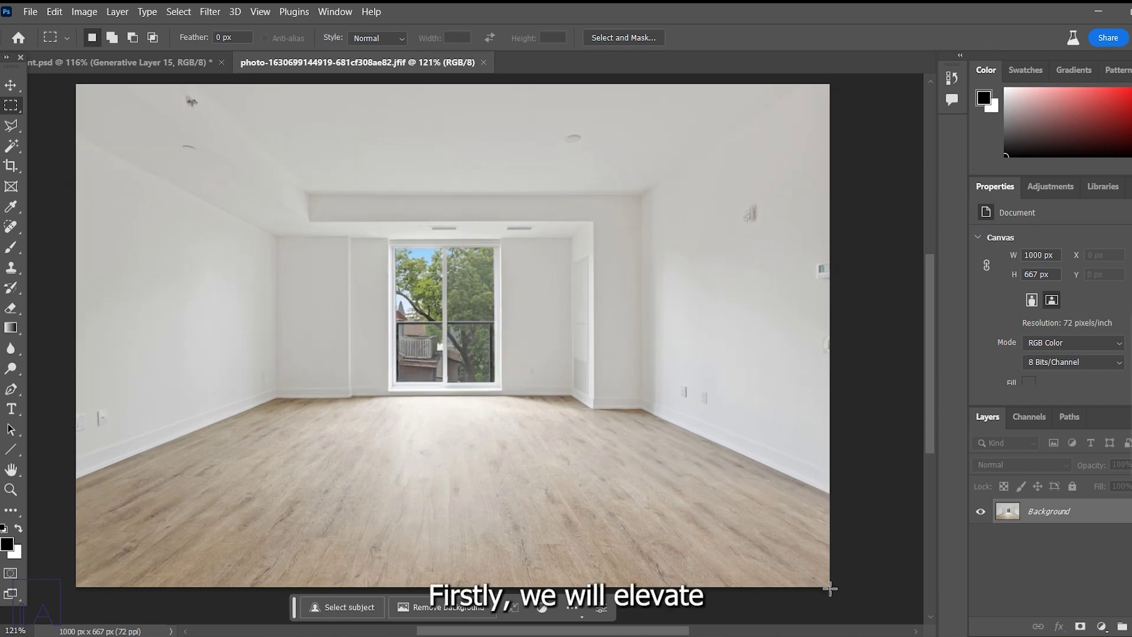
left_click_drag(830, 585, 587, 350)
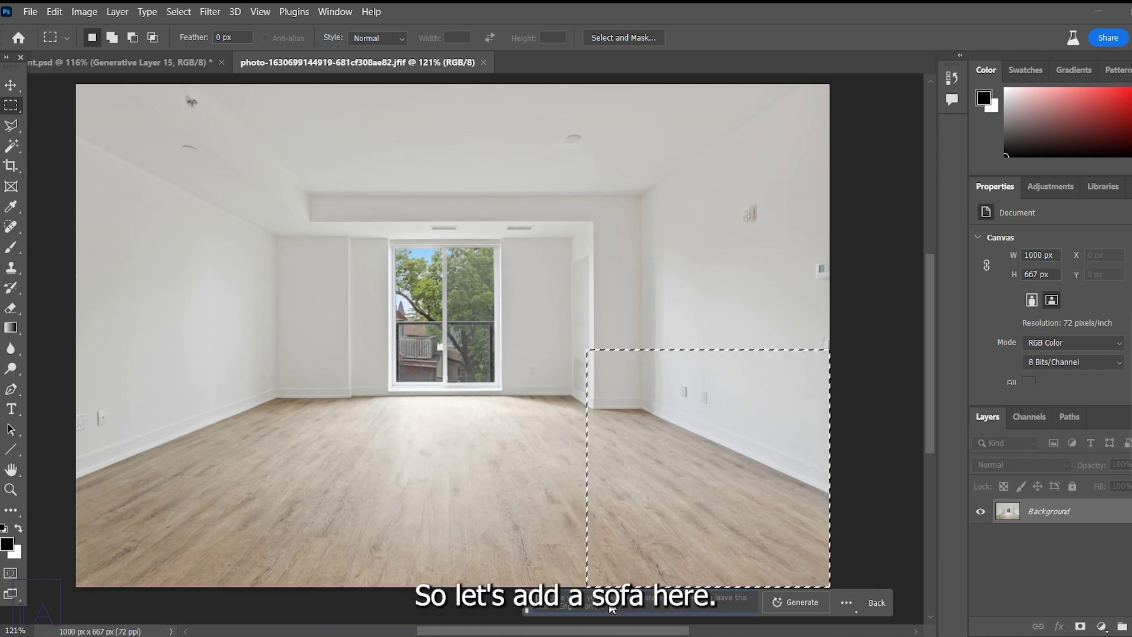
type("luxury sofa")
key("Return")
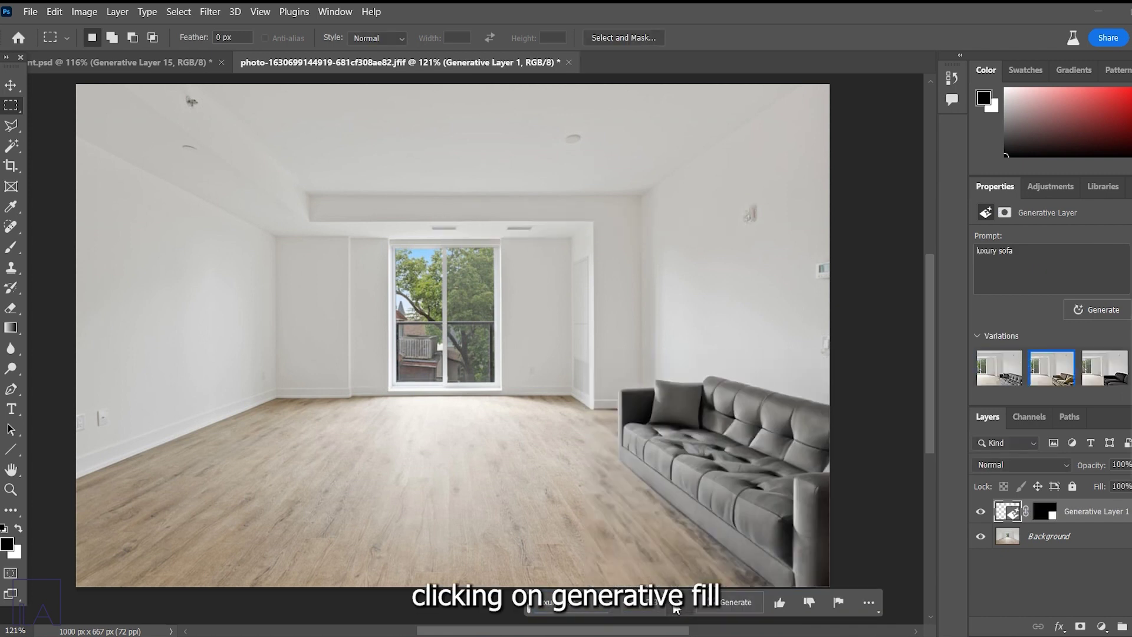
Compare the luxury sofa variations and go back to the first one, the grey tufted leather sofa
left_click(675, 608)
left_click(675, 607)
left_click(676, 608)
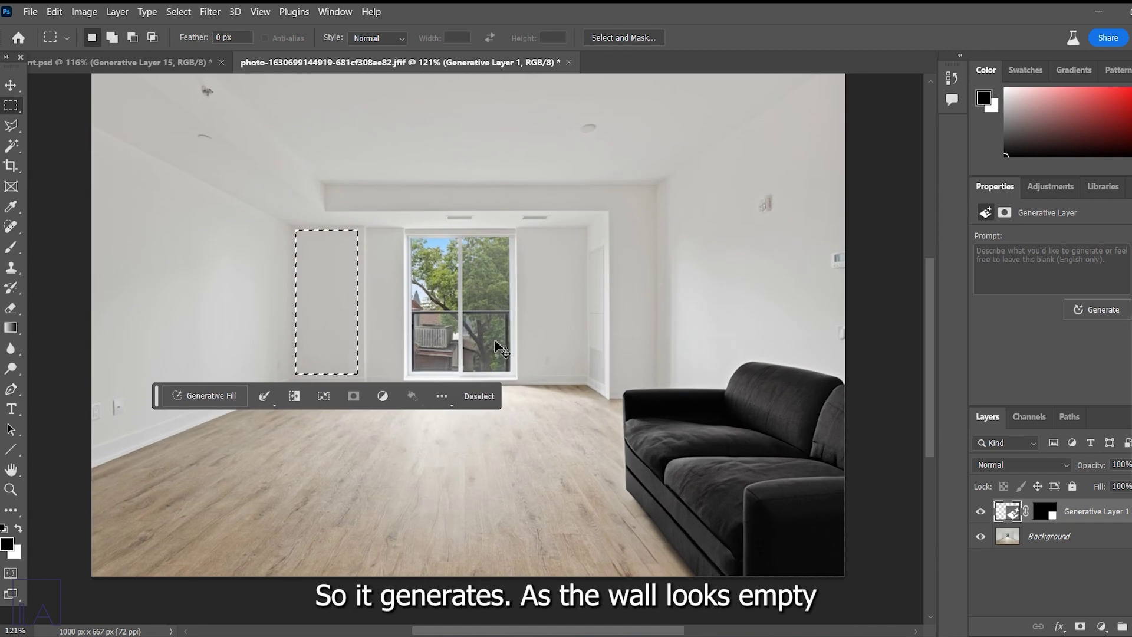
key("ctrl+d")
key("ctrl+z")
key("ctrl+z")
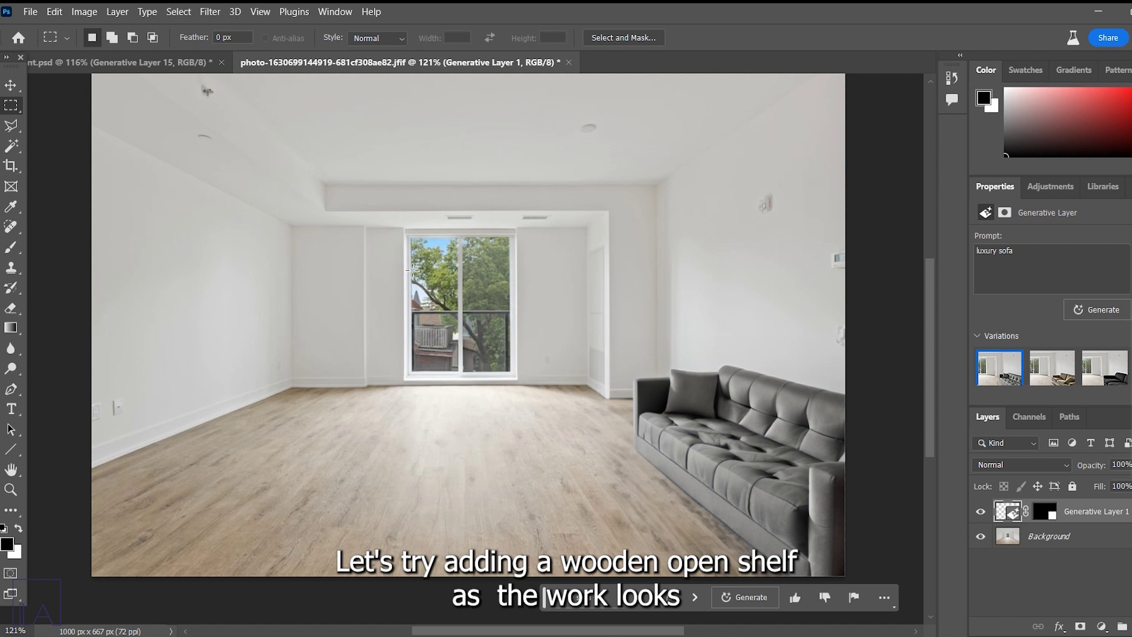
Select a tall area of the back wall beside the window and prompt Generative Fill for wooden open shelves there
scroll(332, 283, "up", 1)
scroll(320, 275, "down", 1)
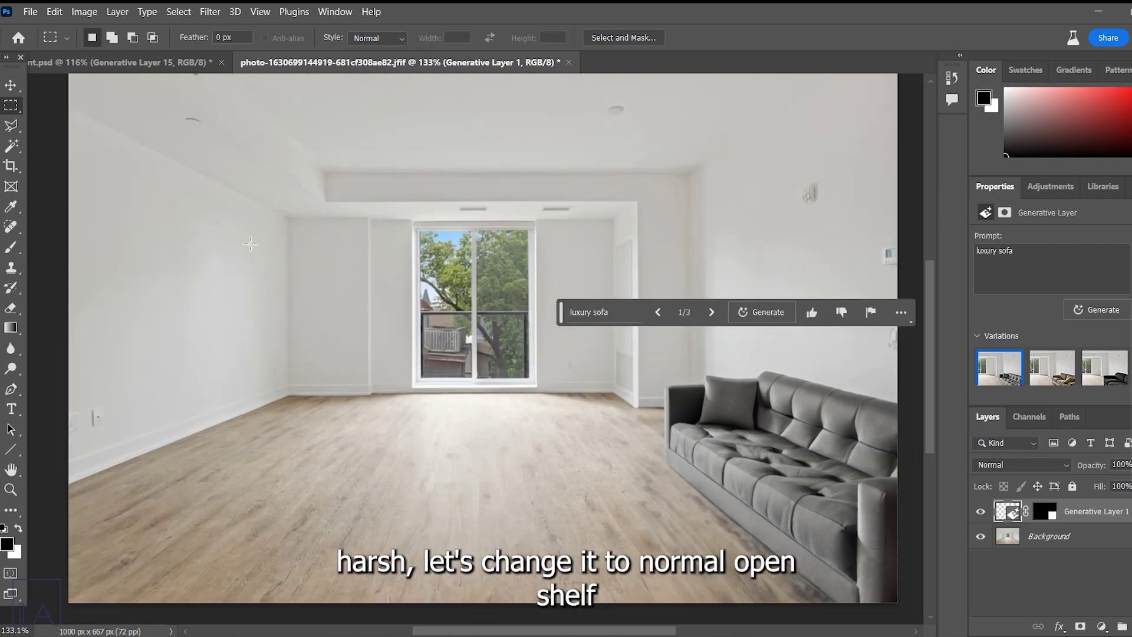
scroll(293, 236, "up", 3)
left_click_drag(302, 224, 370, 395)
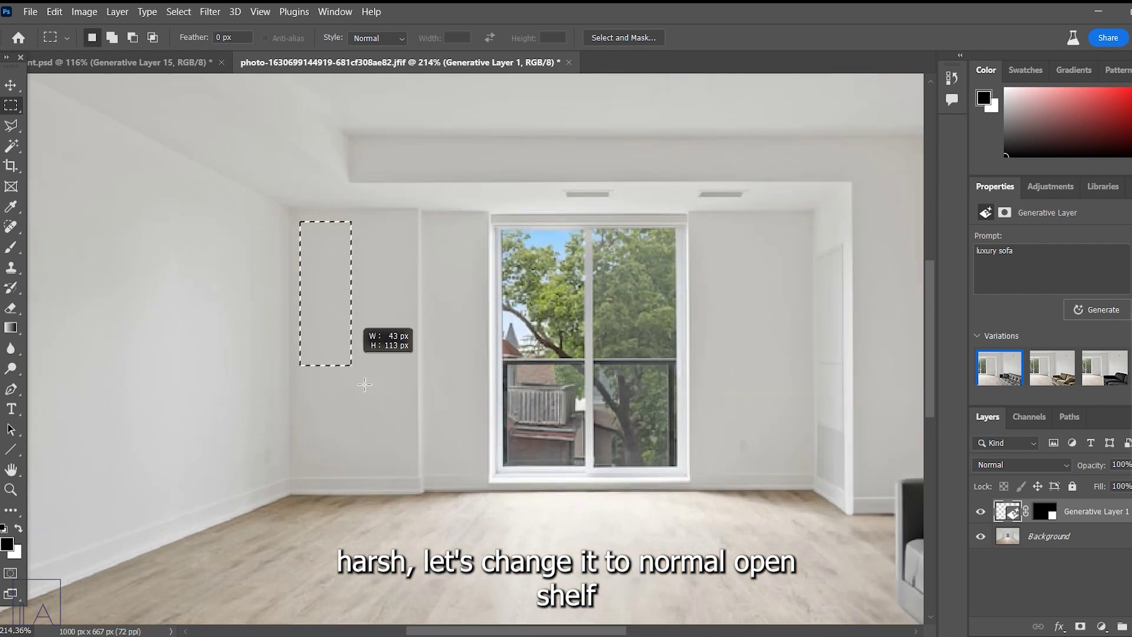
left_click_drag(407, 461, 412, 463)
left_click(243, 483)
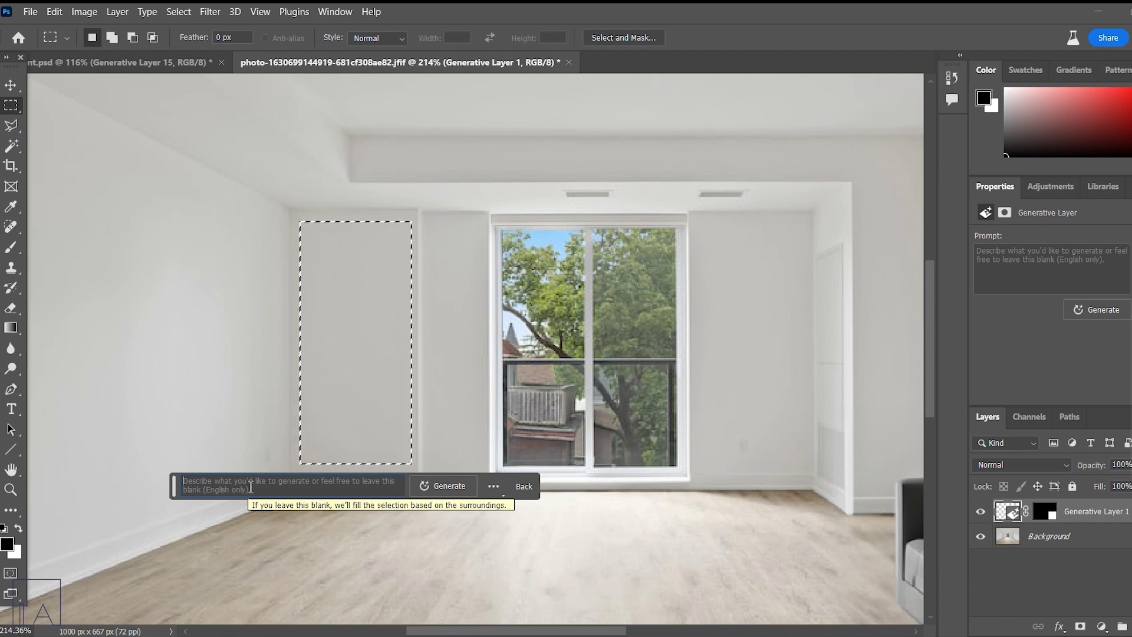
type("wooden op")
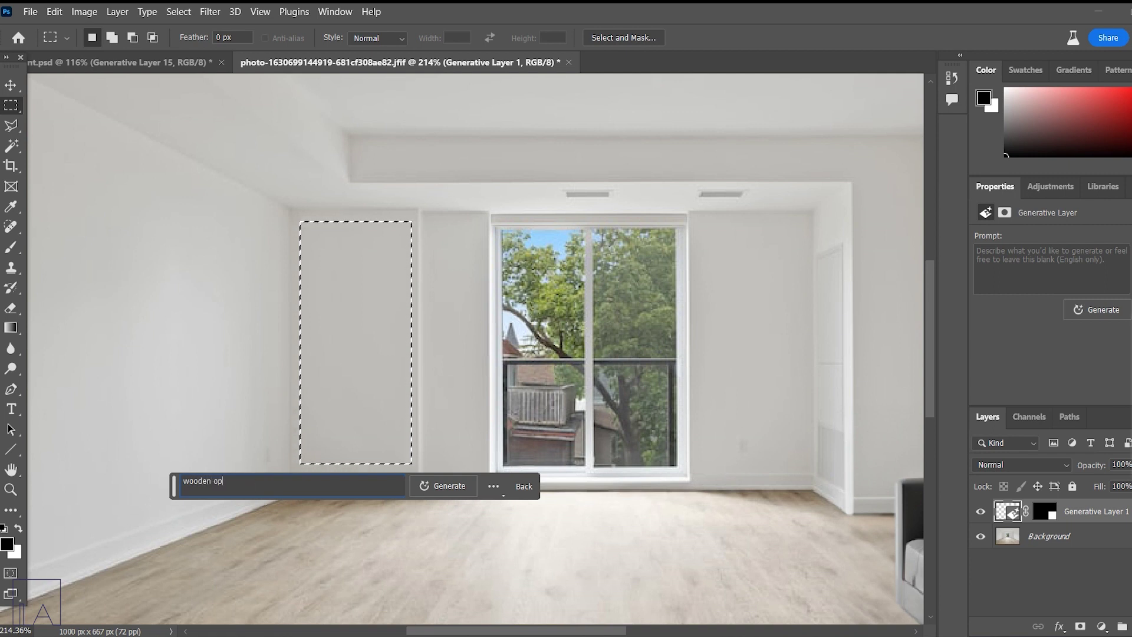
type("en shelves with books")
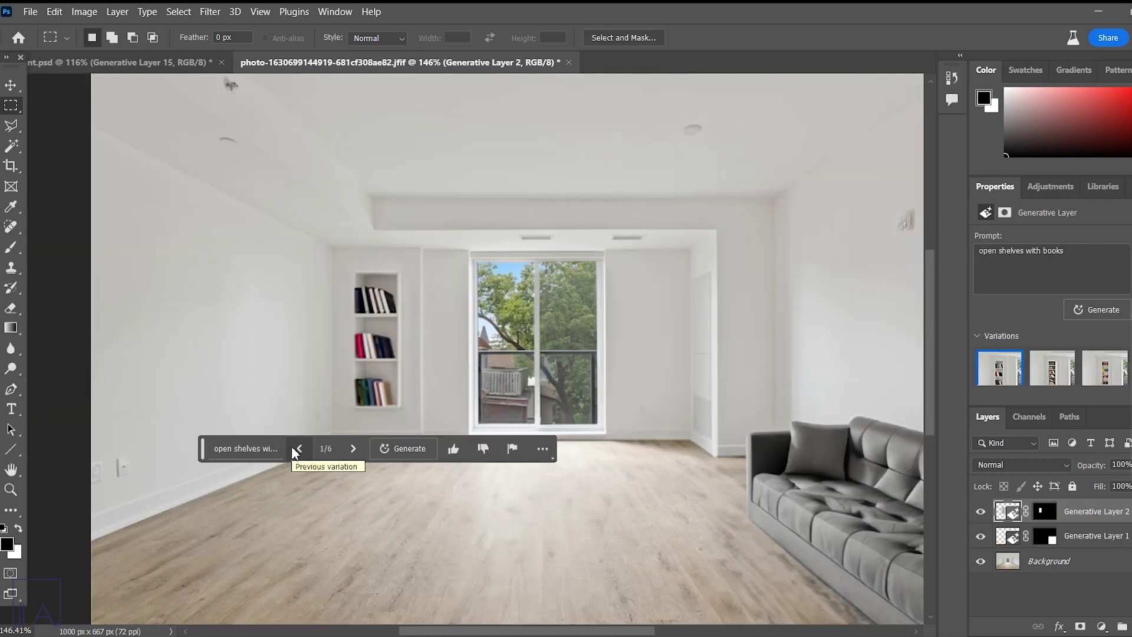
Browse the "open shelves with books" variations and choose the third one, with colourful books
left_click(353, 448)
left_click(354, 449)
scroll(381, 402, "down", 2)
scroll(457, 428, "up", 1)
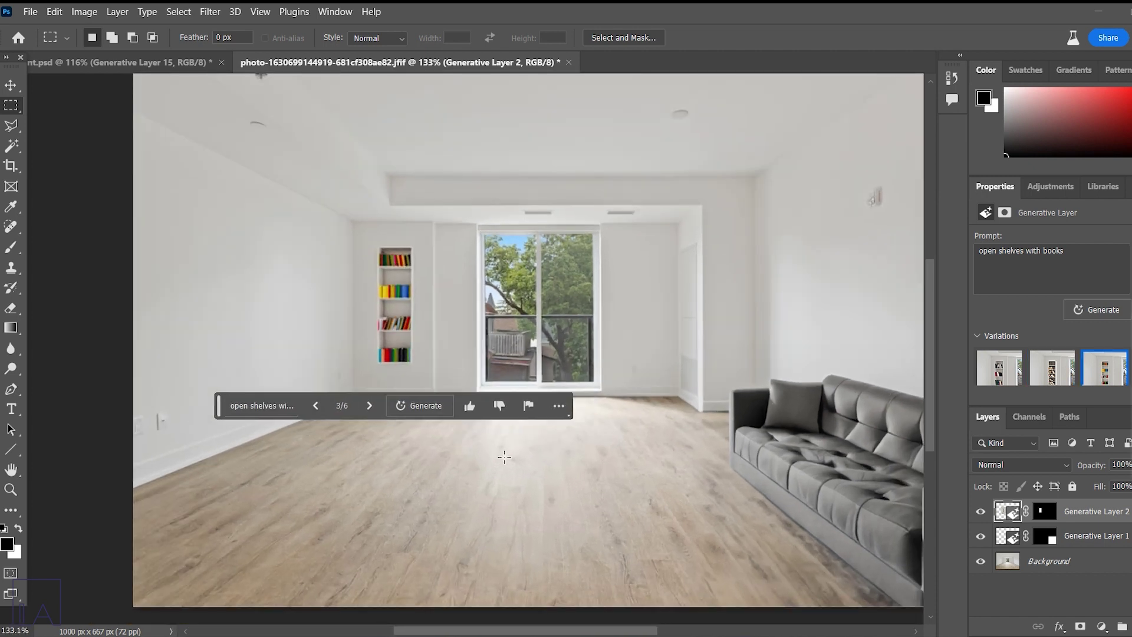
Select the ceiling area across the upper part of the room and generate a "false ceiling" with Generative Fill
scroll(229, 93, "down", 2)
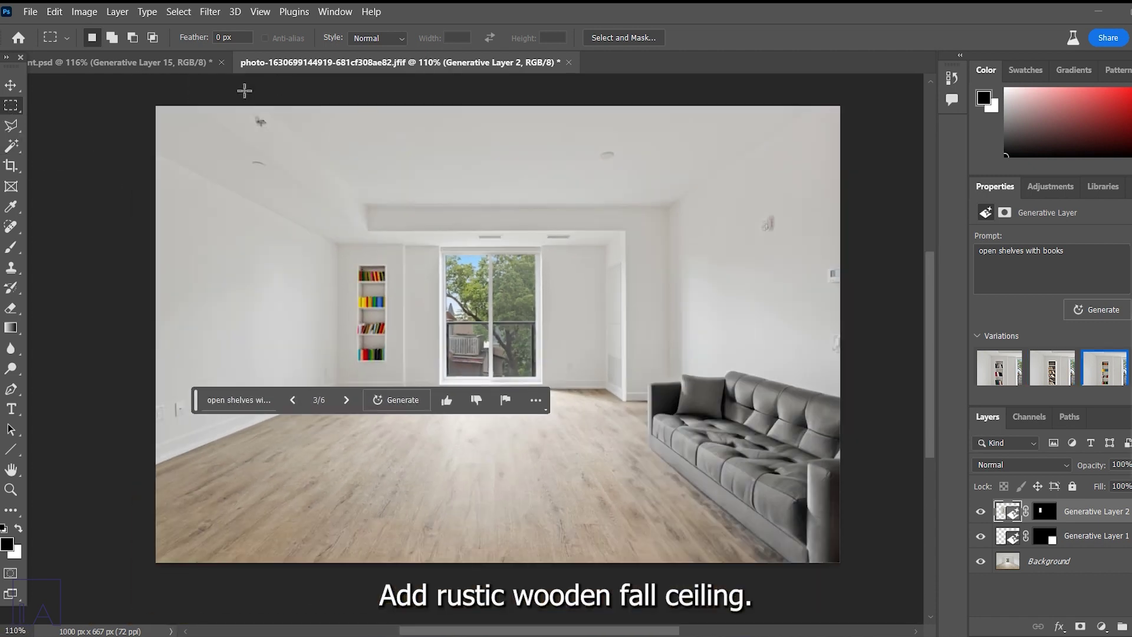
left_click_drag(210, 106, 842, 222)
left_click(406, 244)
type("false ceiling")
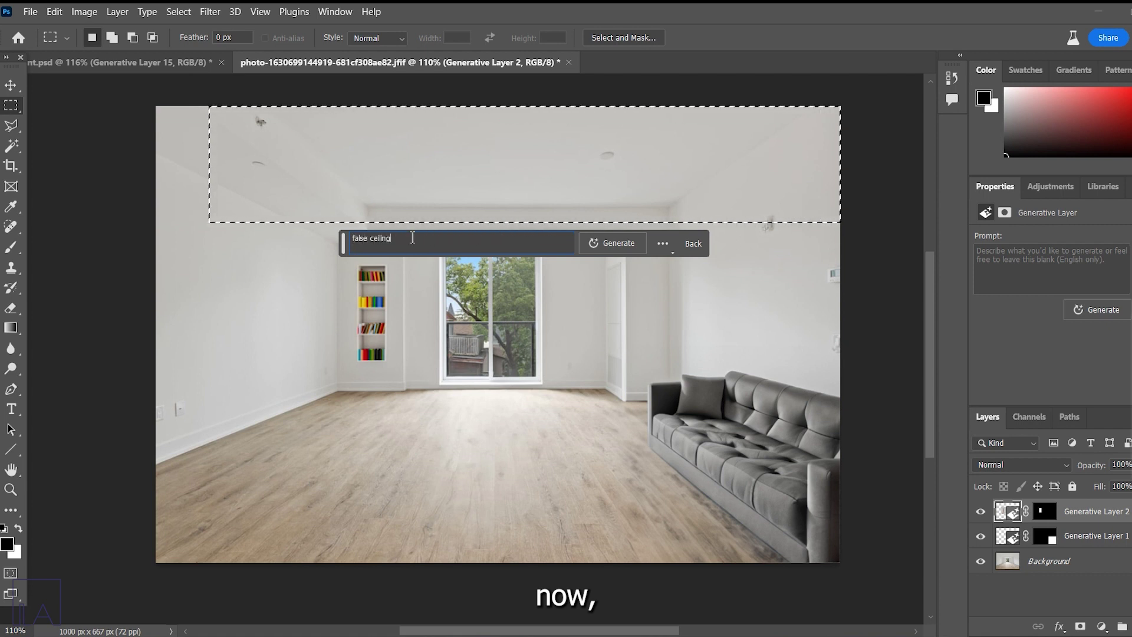
key("Return")
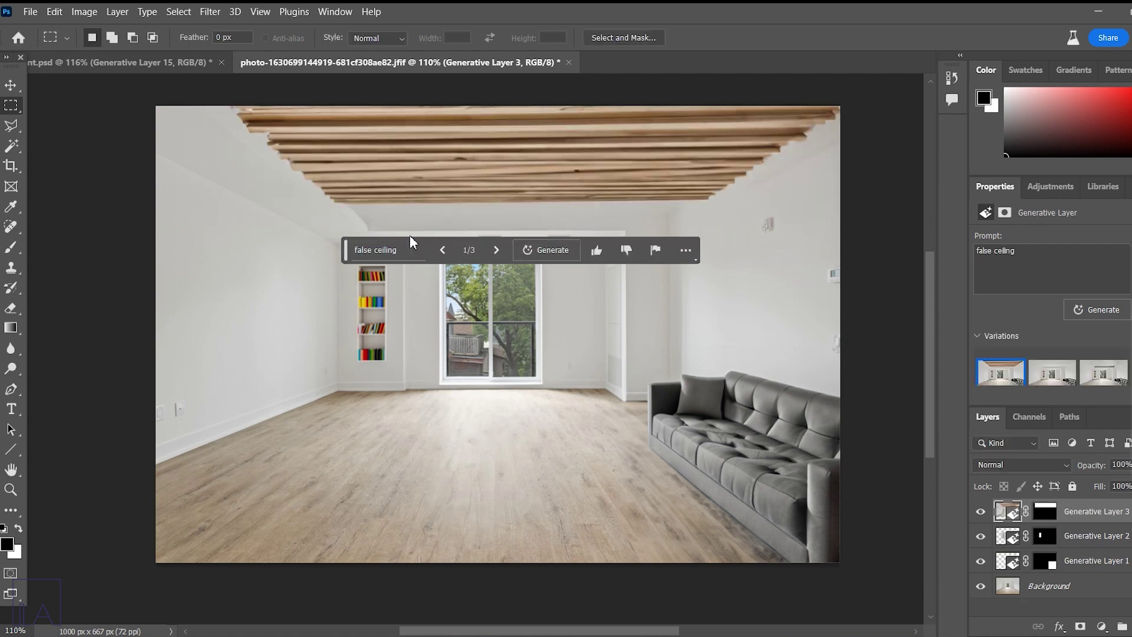
Compare the false ceiling variations, return to the first one with wooden slats, and deselect the layer
left_click(497, 250)
left_click(497, 250)
left_click(498, 250)
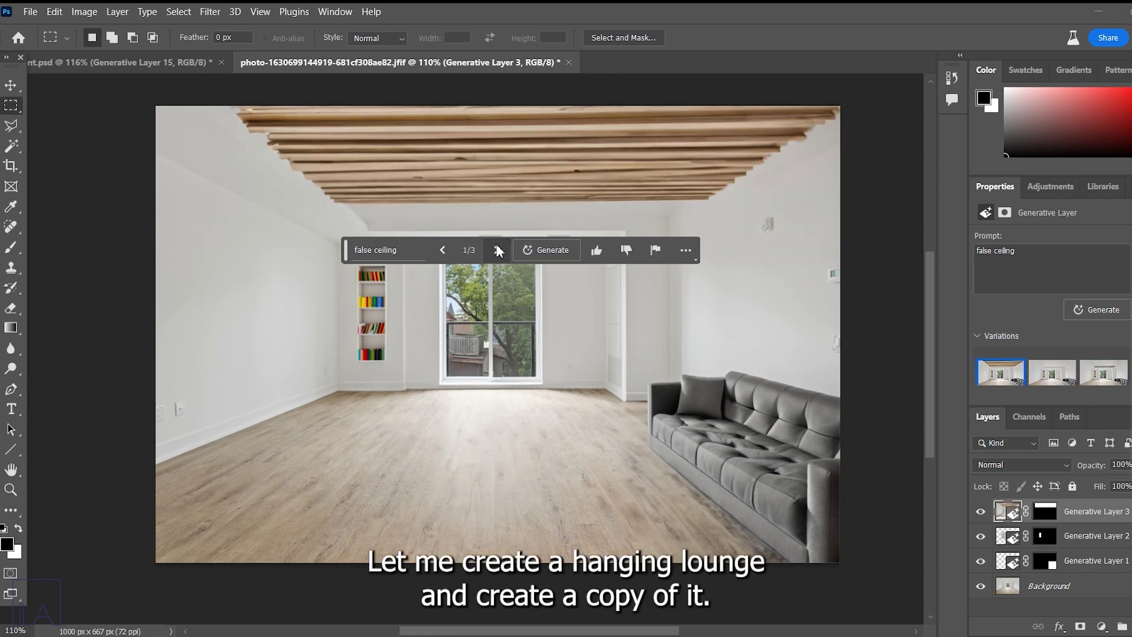
left_click(5, 87)
left_click(239, 306)
Select a narrow vertical strip of wall to the right of the window and generate a "hanging green plant" there
scroll(353, 426, "down", 1)
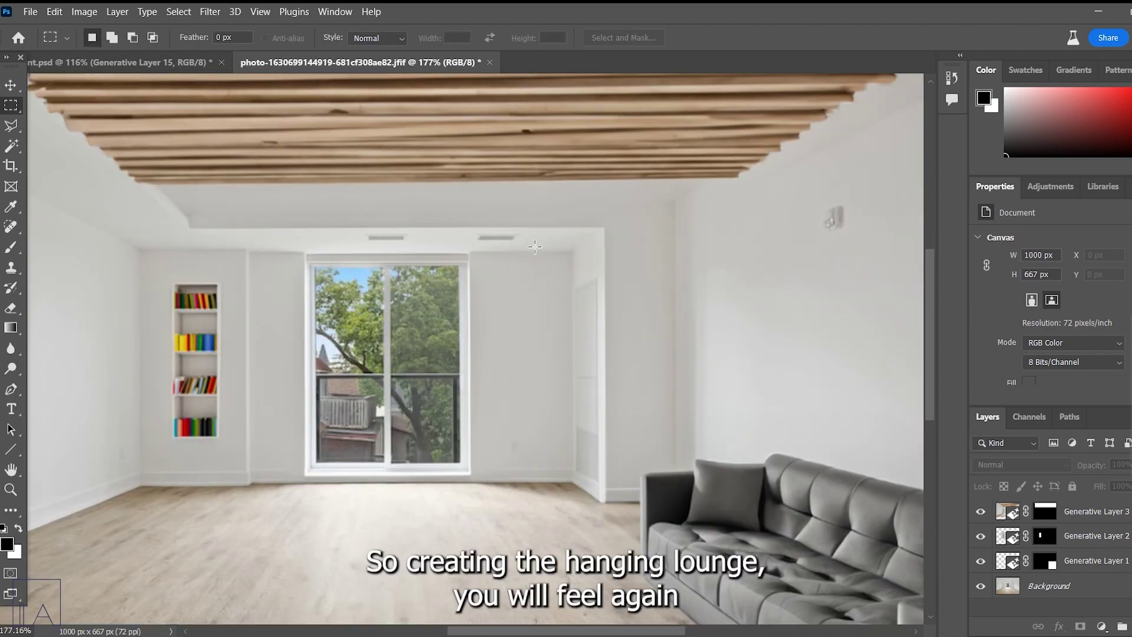
left_click_drag(534, 246, 558, 360)
left_click(426, 381)
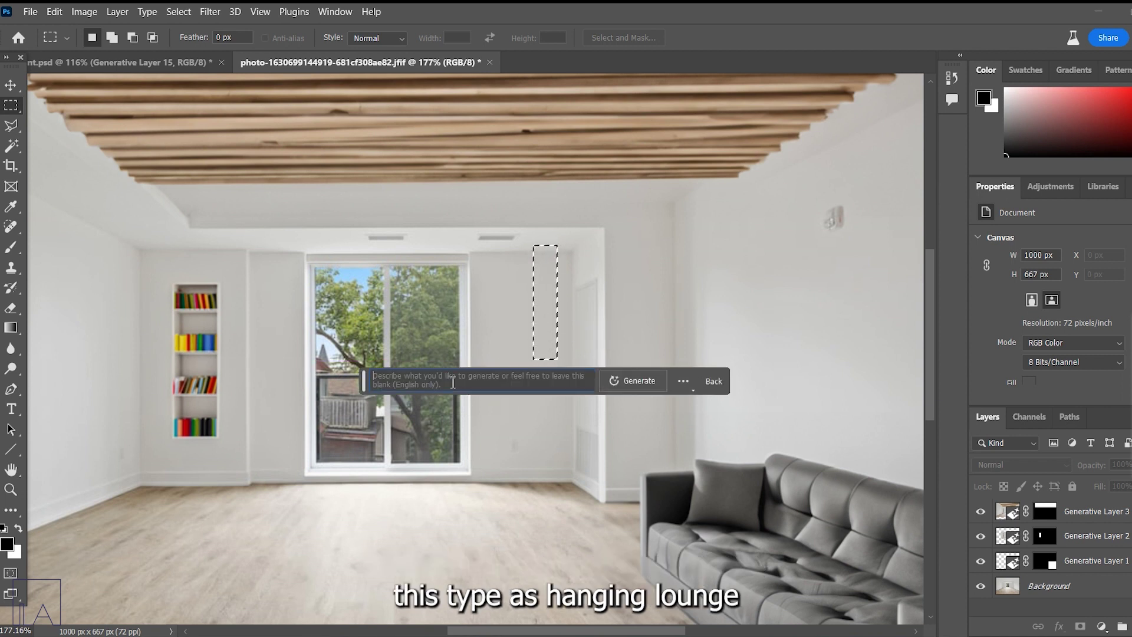
type("han")
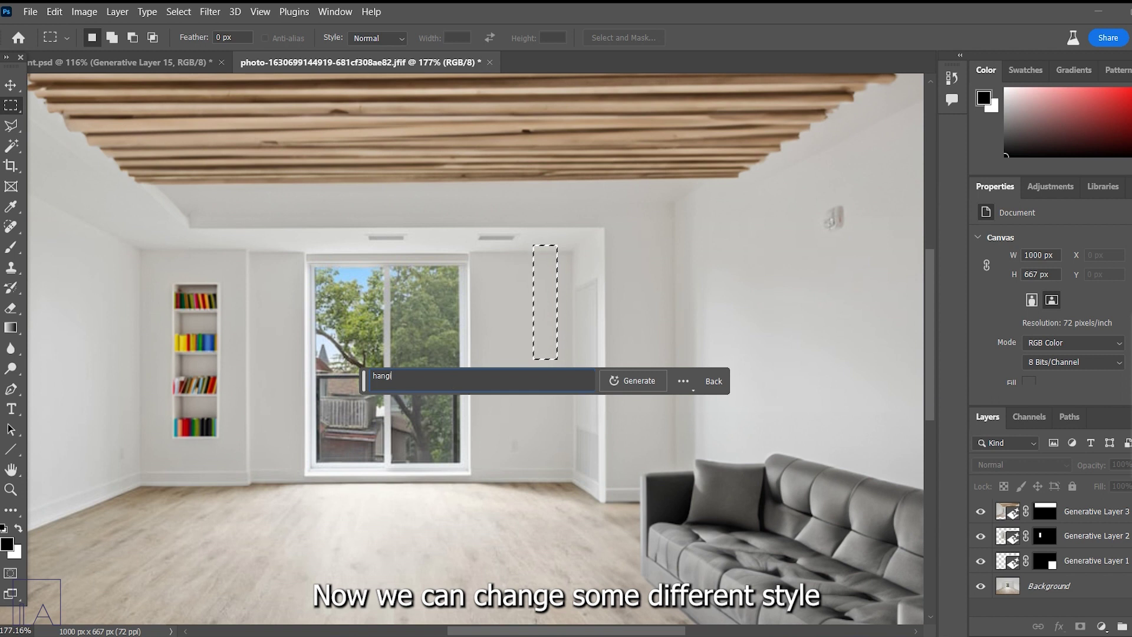
type("ging plant")
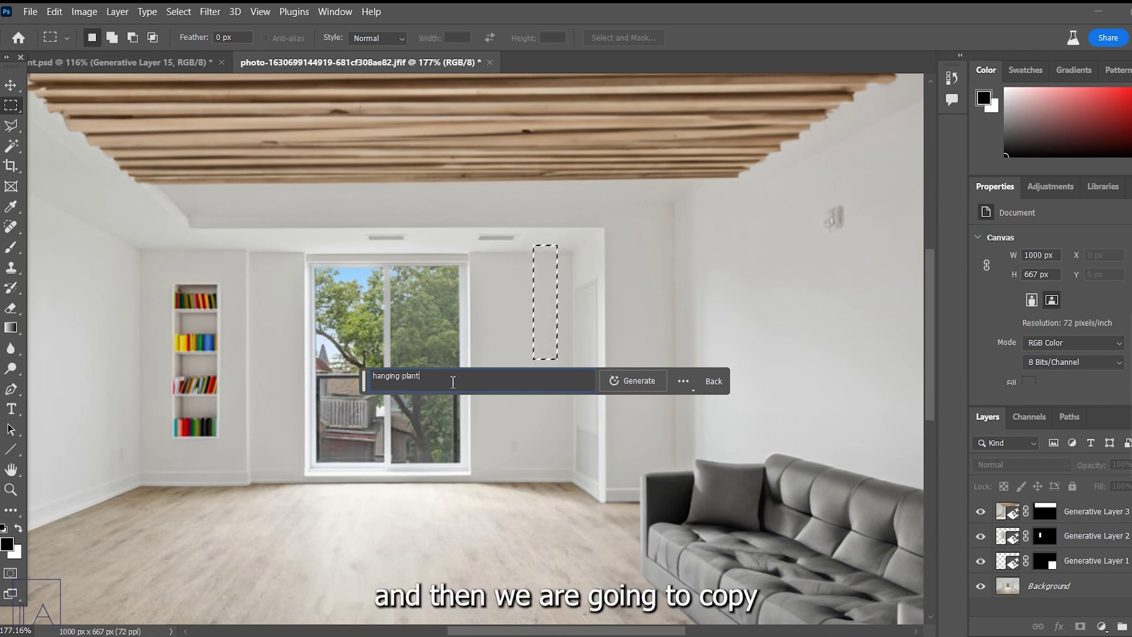
key("Return")
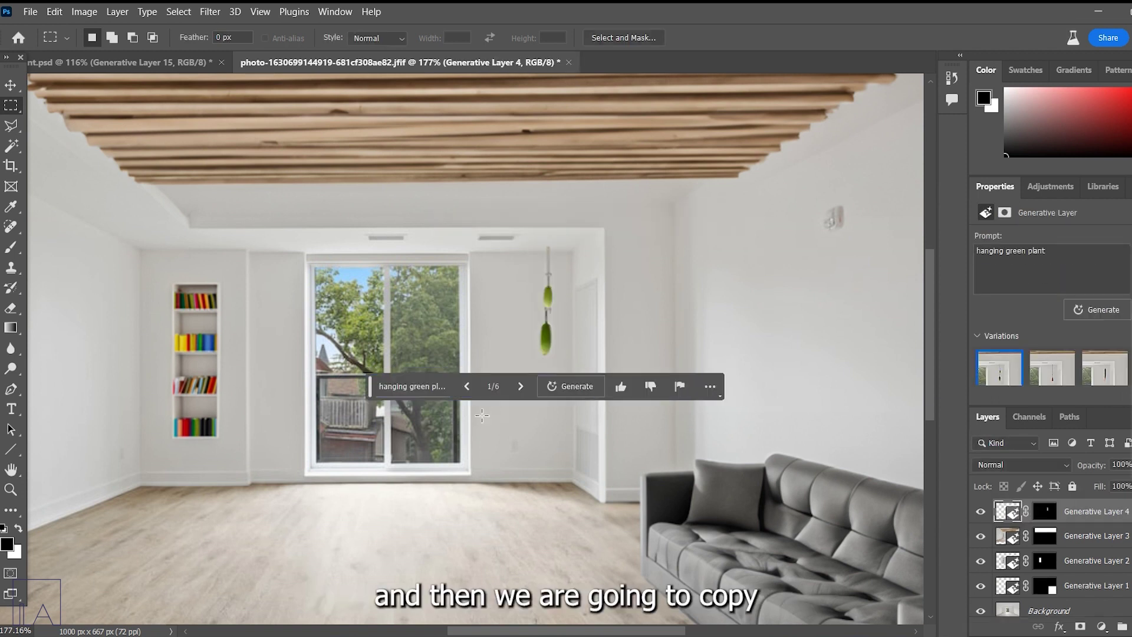
Compare the six hanging green plant variations and return to the first one
left_click(521, 388)
left_click(521, 389)
left_click(522, 390)
left_click(522, 391)
left_click(522, 393)
left_click(522, 393)
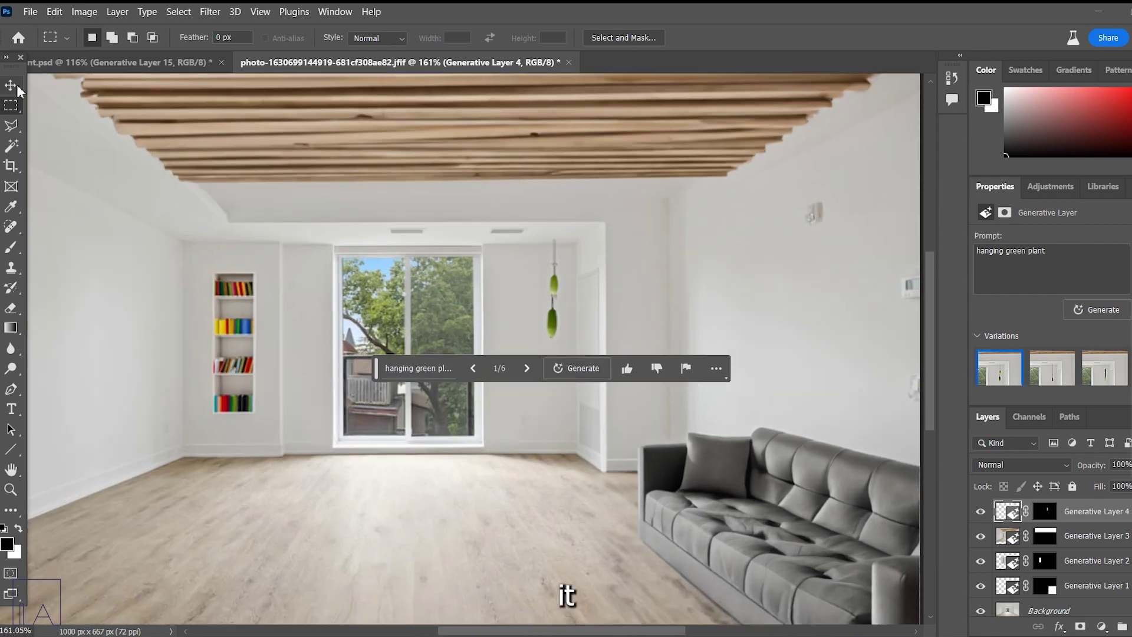
Duplicate the hanging plant and place the copy just to the left of the original
left_click(11, 86)
scroll(454, 224, "up", 3)
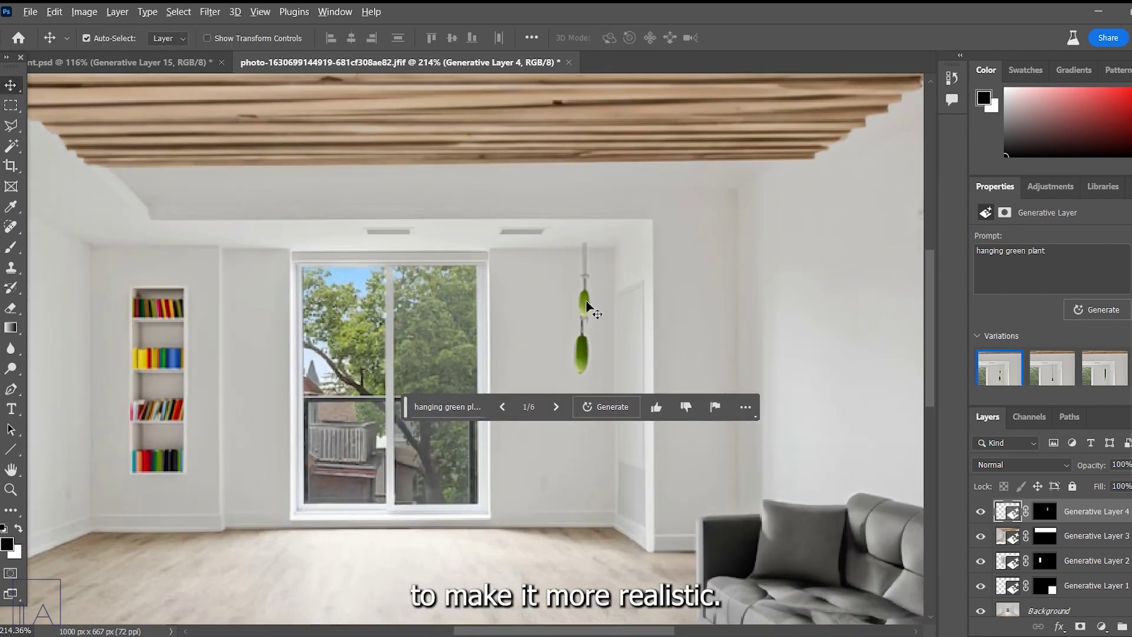
left_click_drag(587, 305, 560, 305)
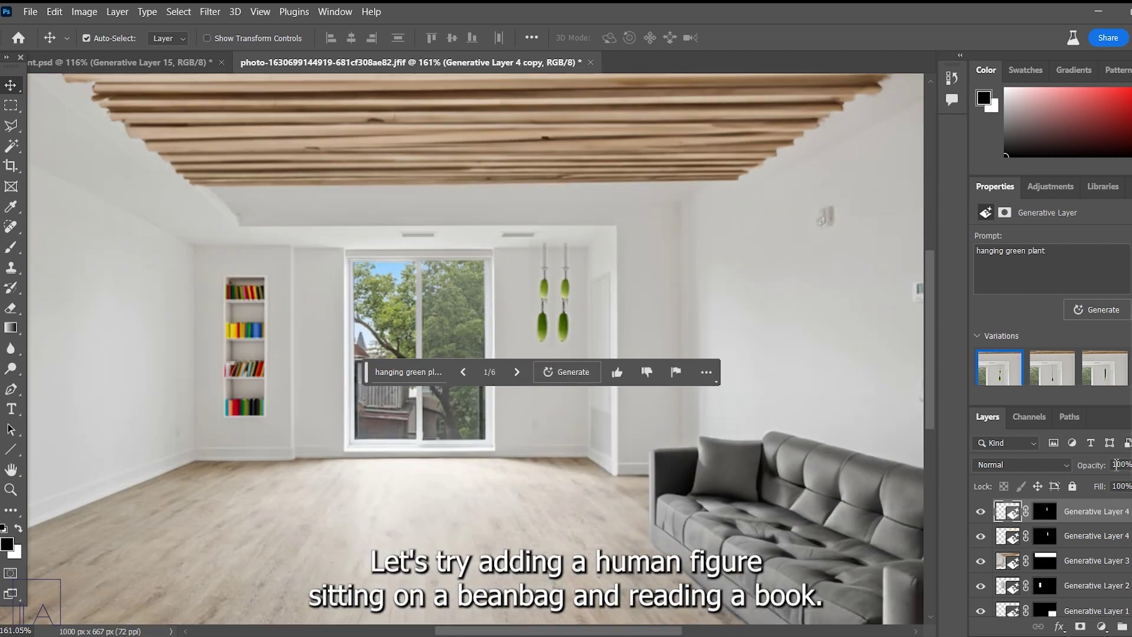
left_click(883, 453)
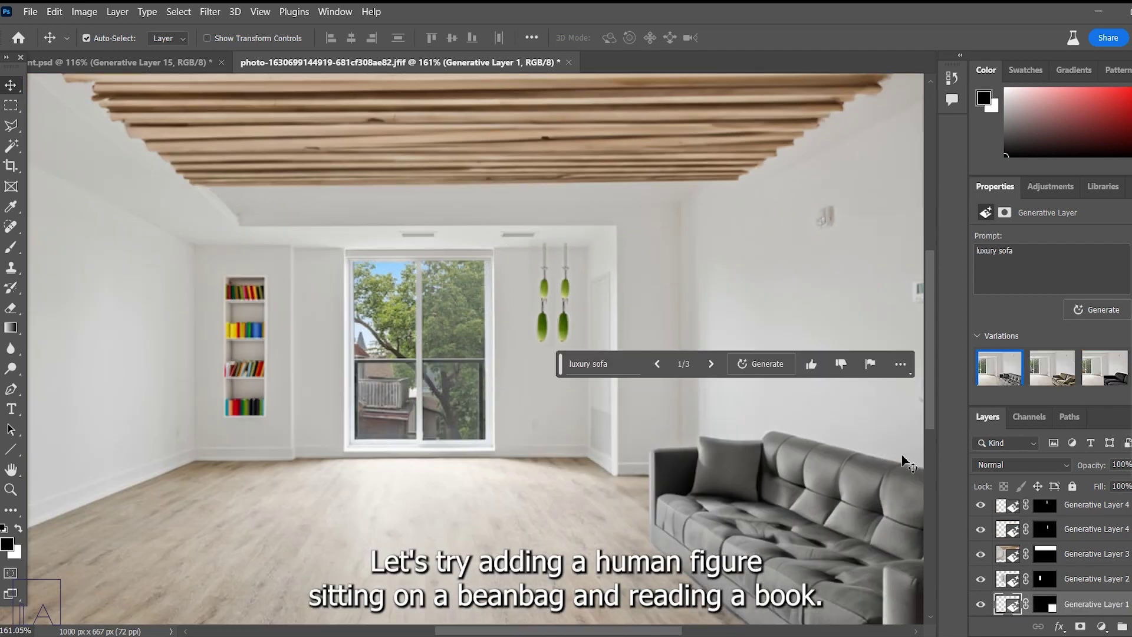
Select the floor and wall area below the hanging plants, generate "a person sitting on a bean bag and reading a book", and keep the first variation
scroll(536, 250, "down", 4)
scroll(463, 497, "up", 1)
left_click(10, 106)
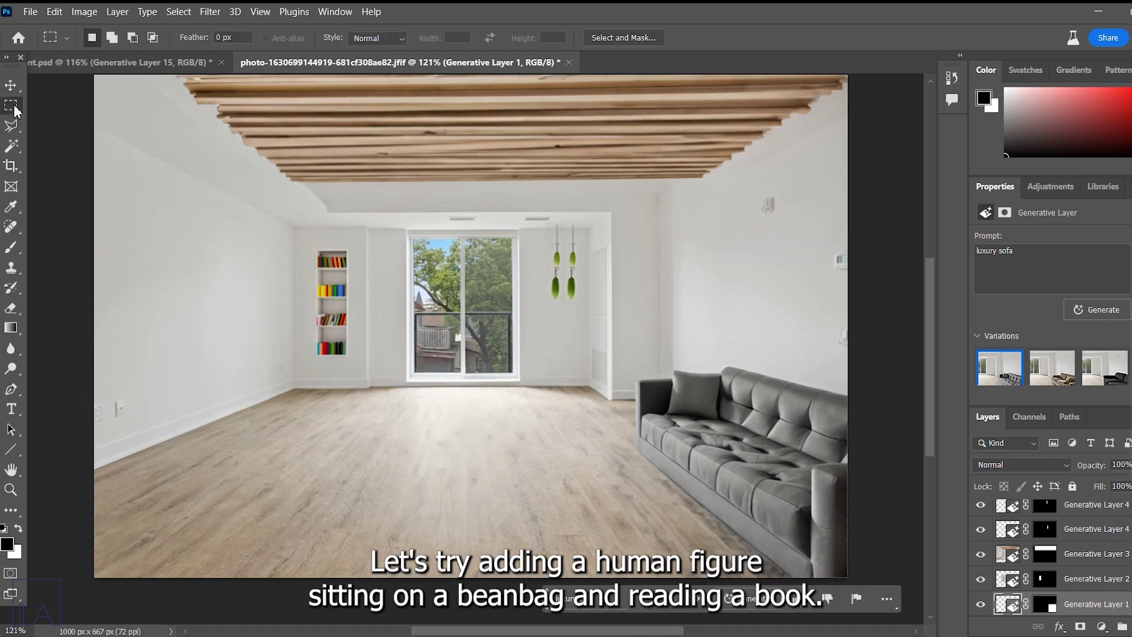
scroll(590, 407, "up", 3)
scroll(475, 367, "down", 3)
left_click_drag(572, 395, 468, 318)
left_click(394, 416)
type("a person s")
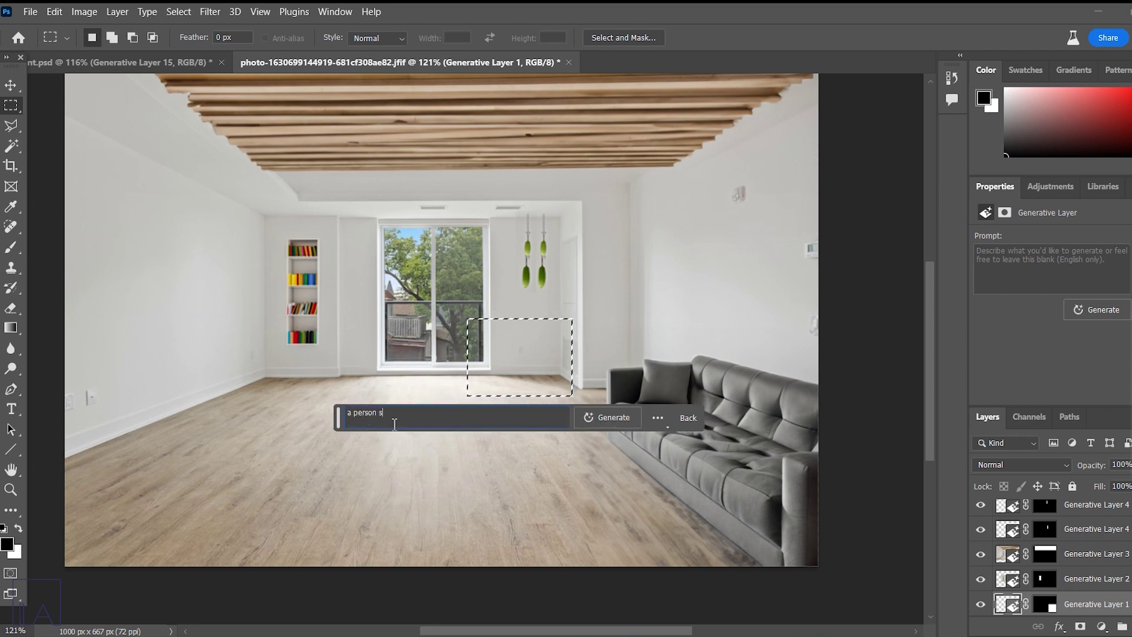
type("itting on a bean bag and r")
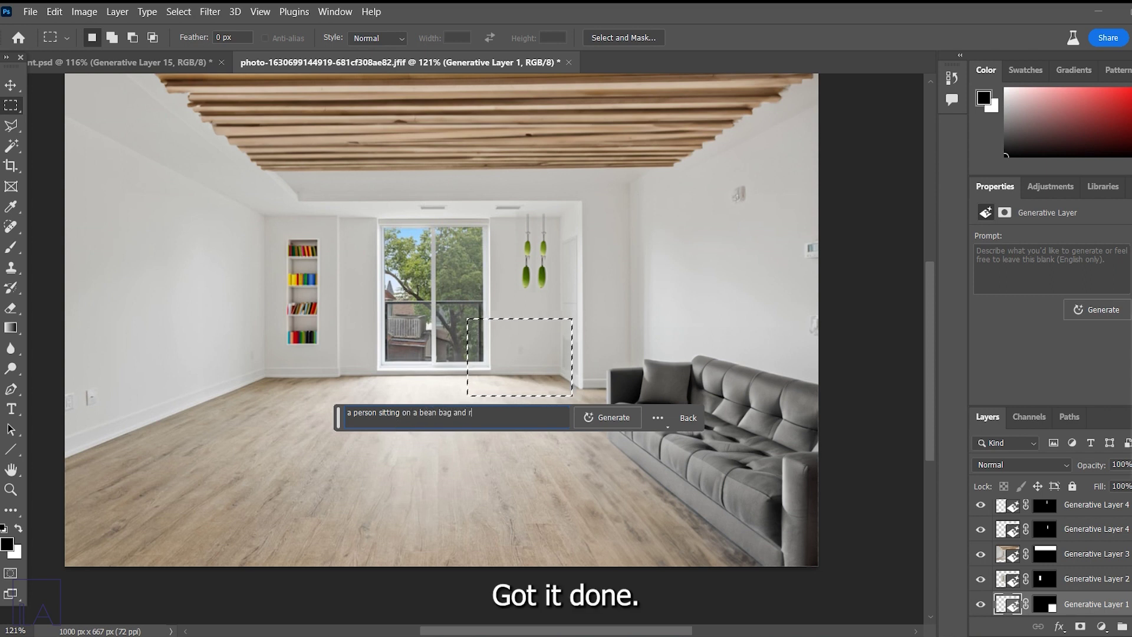
type("eading a")
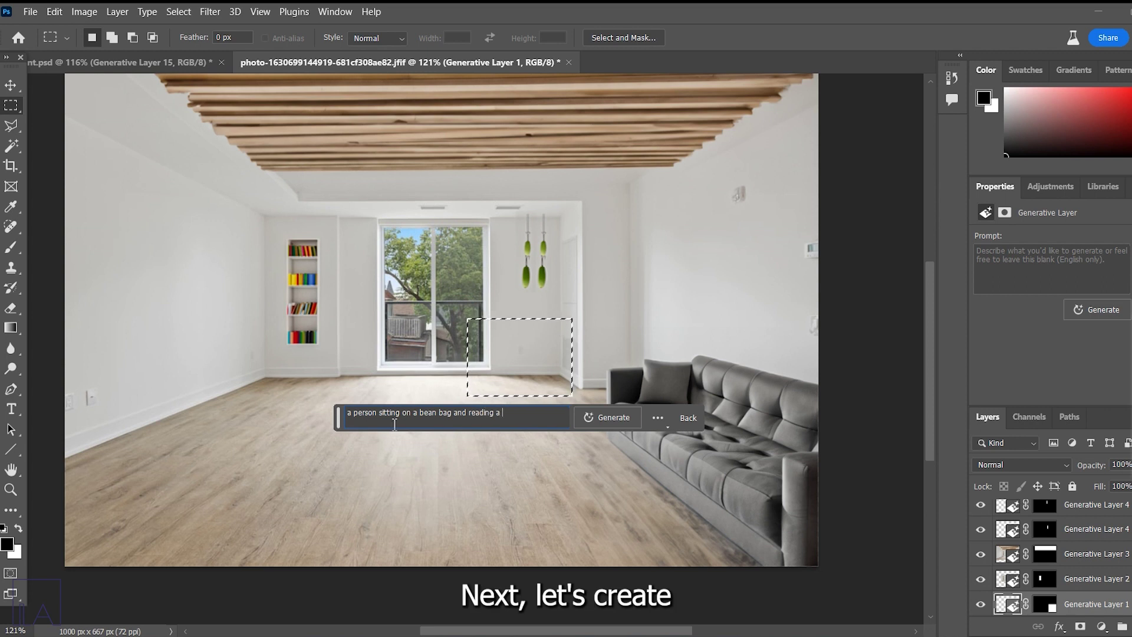
type(" book")
key("Return")
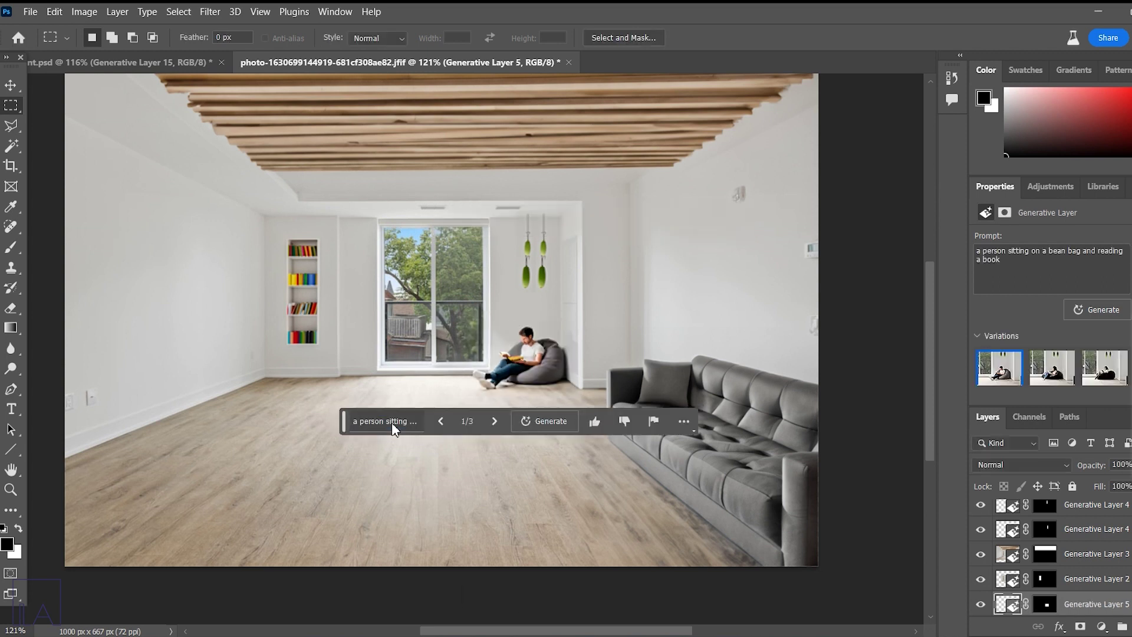
left_click(494, 420)
left_click(494, 421)
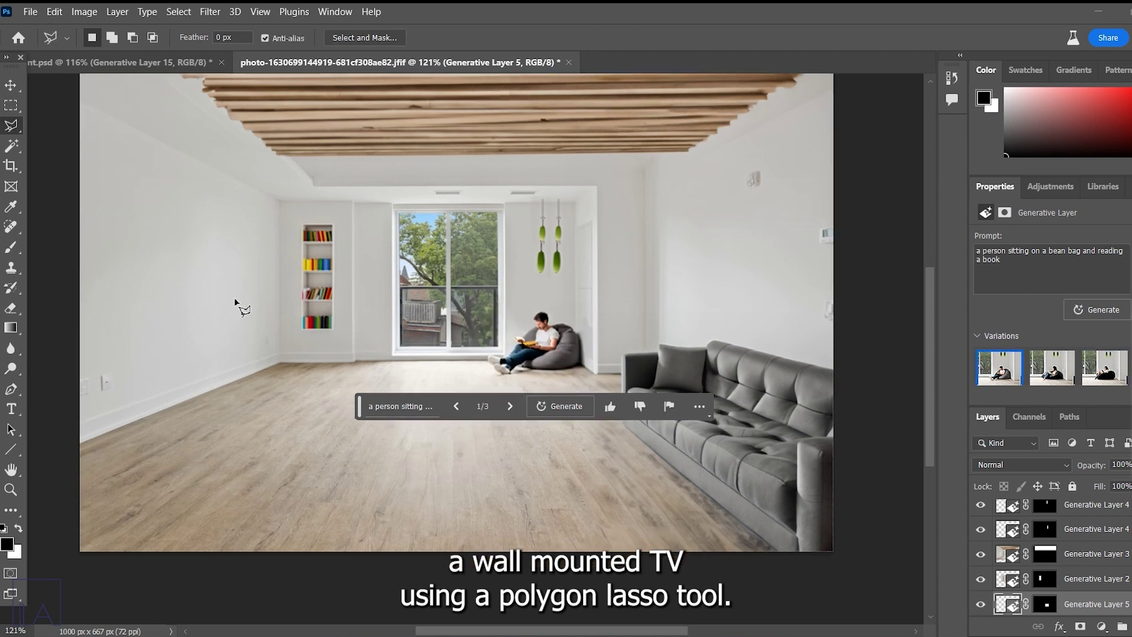
Outline a four-sided perspective area on the left wall, generate a wall-mounted TV there with Generative Fill, and browse its variations
left_click(120, 194)
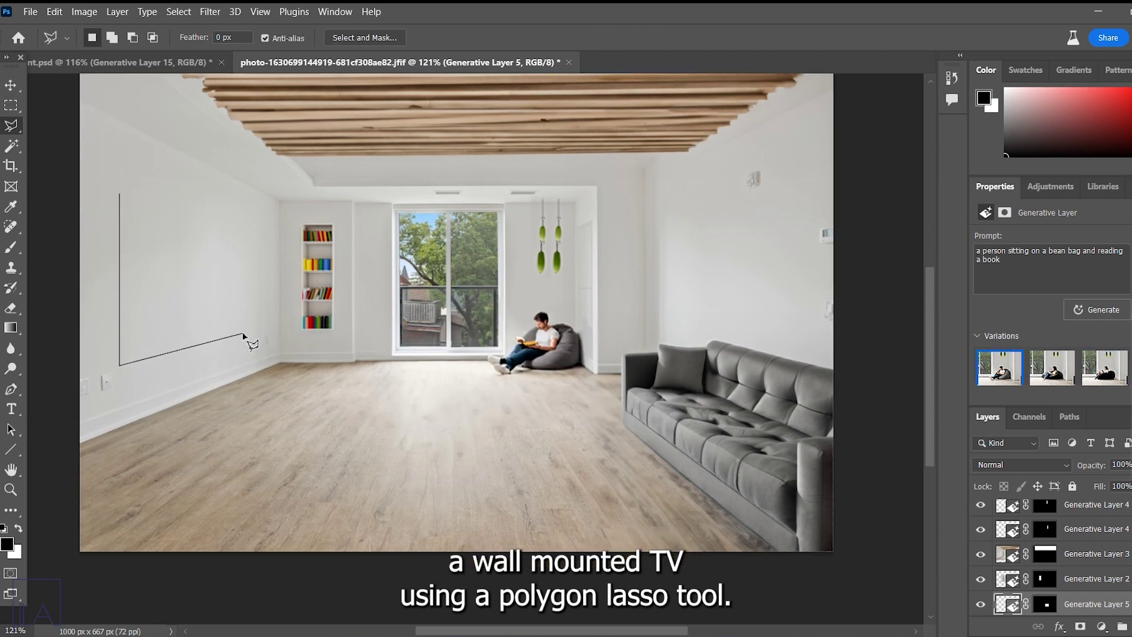
left_click(242, 215)
left_click(119, 195)
left_click(75, 386)
type("wall  mounteed t")
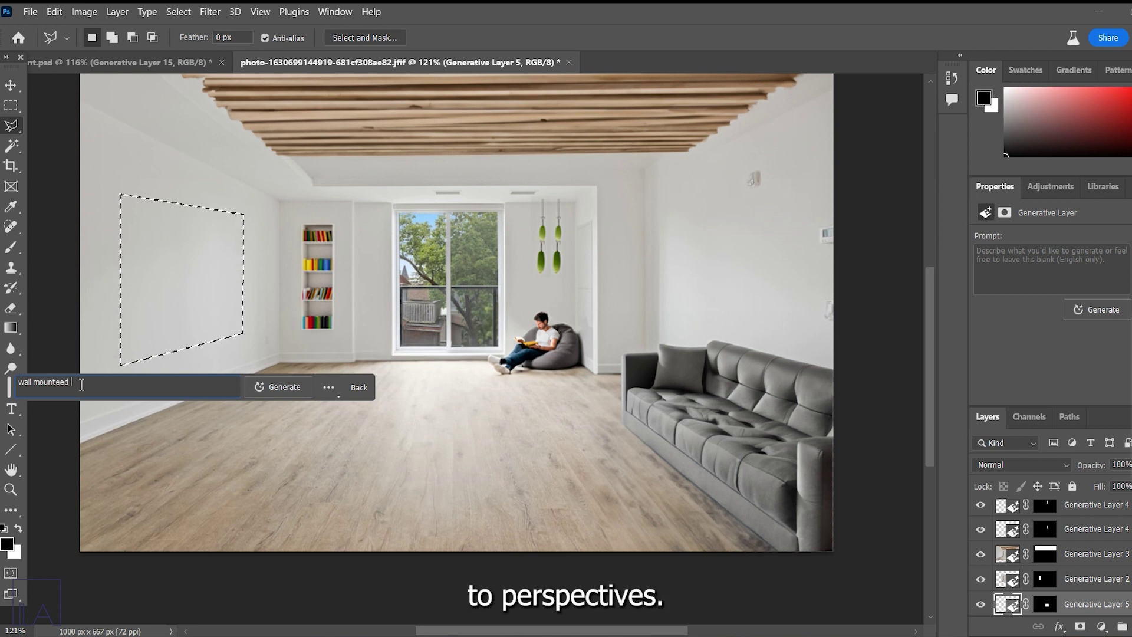
type("v")
key("Return")
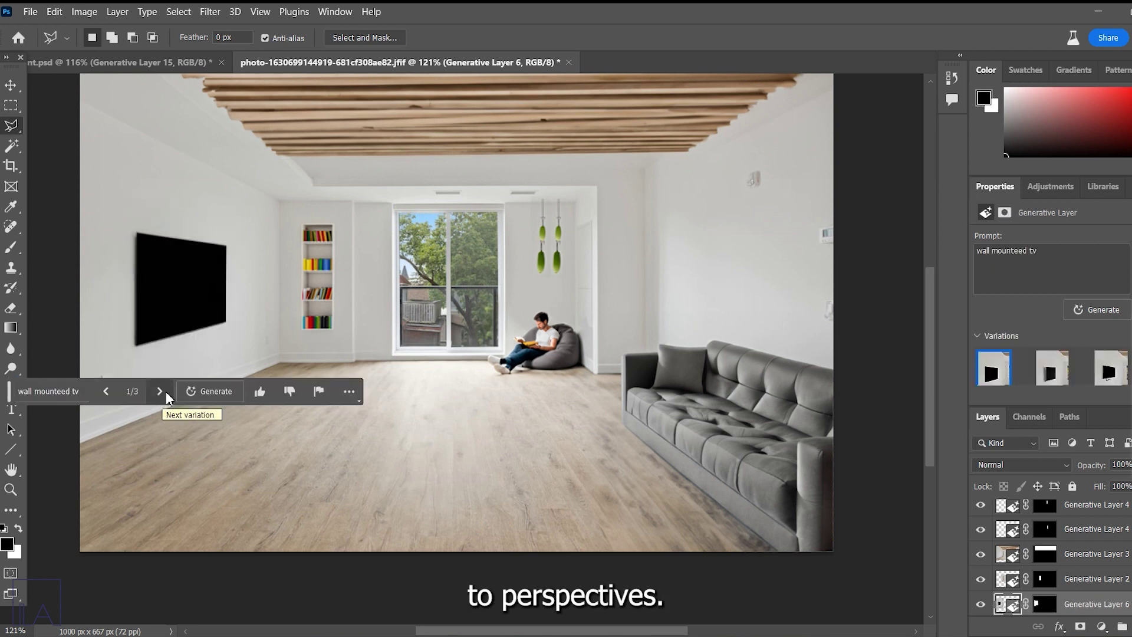
left_click(156, 391)
left_click(157, 390)
left_click(157, 391)
Outline the wall and floor area beneath the TV with the Polygonal Lasso and generate a TV cabinet there
left_click(135, 338)
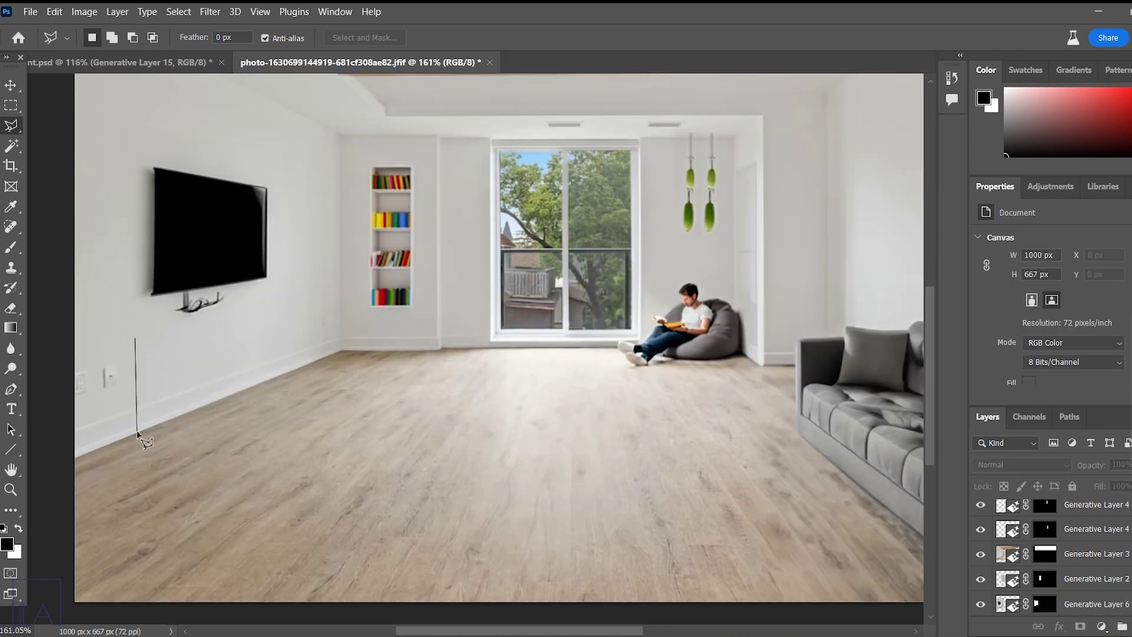
left_click(137, 432)
left_click(276, 377)
left_click(273, 305)
left_click(135, 339)
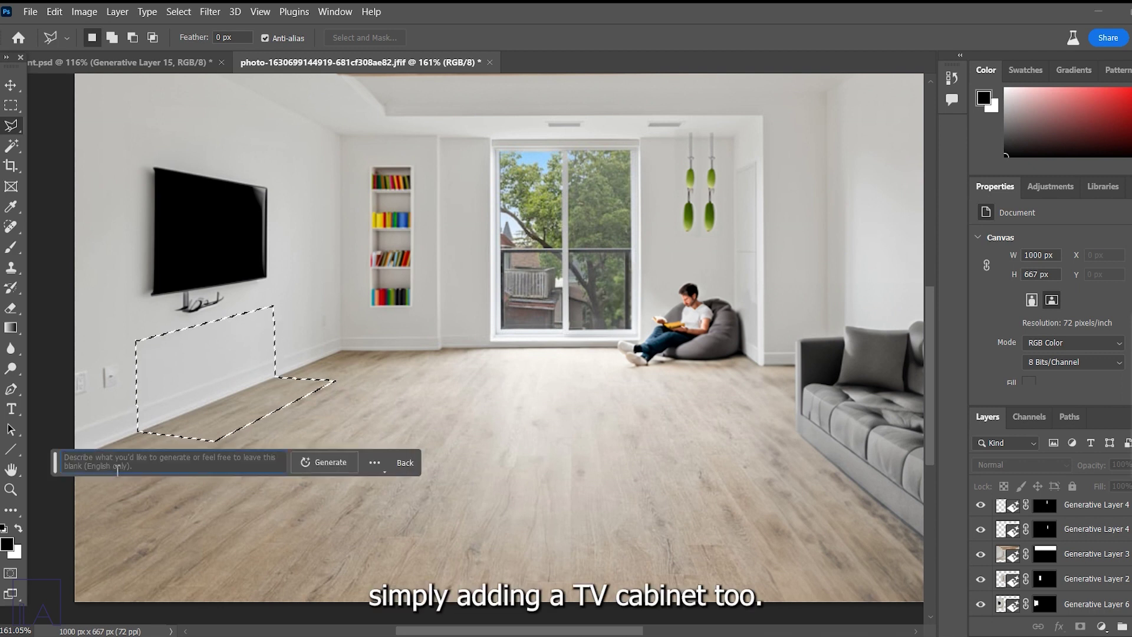
type("tv cabinet")
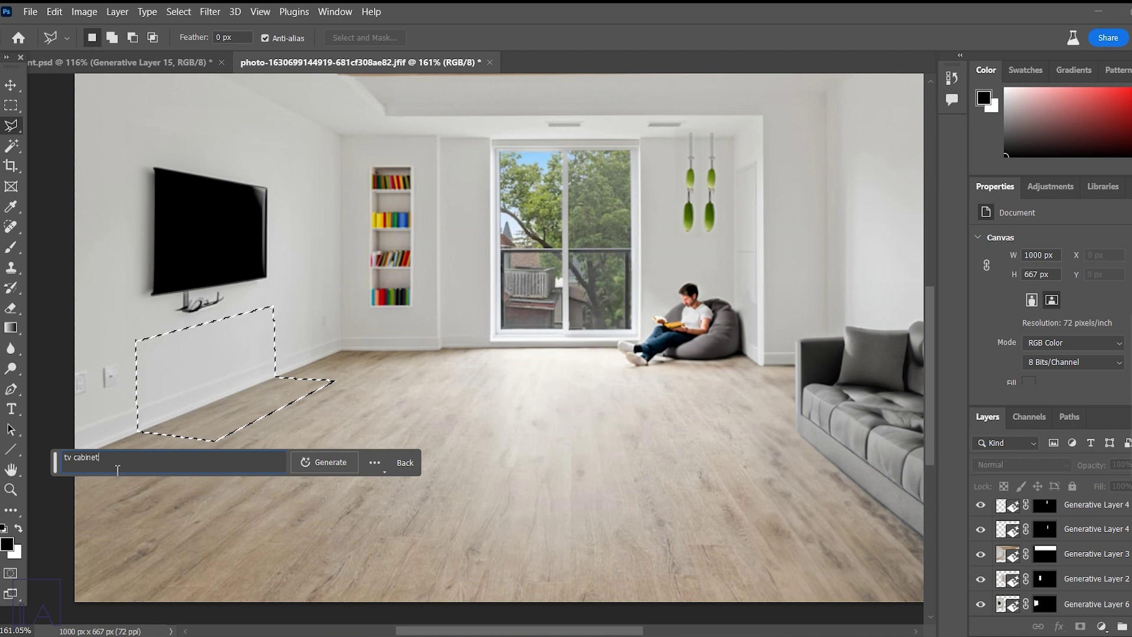
key("Return")
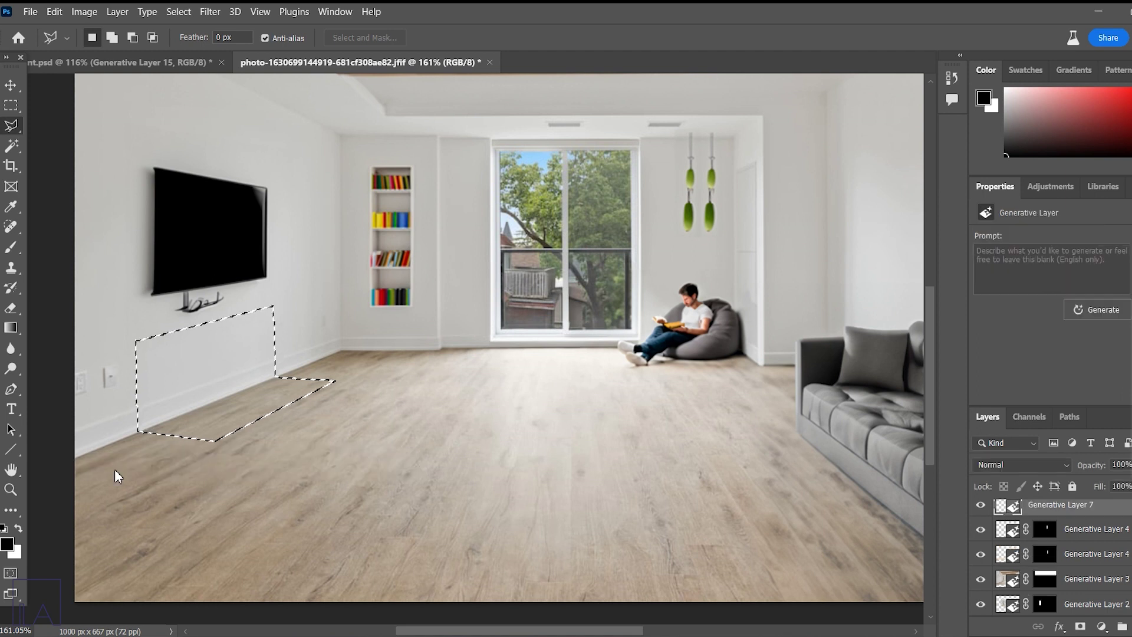
left_click(201, 463)
left_click(202, 463)
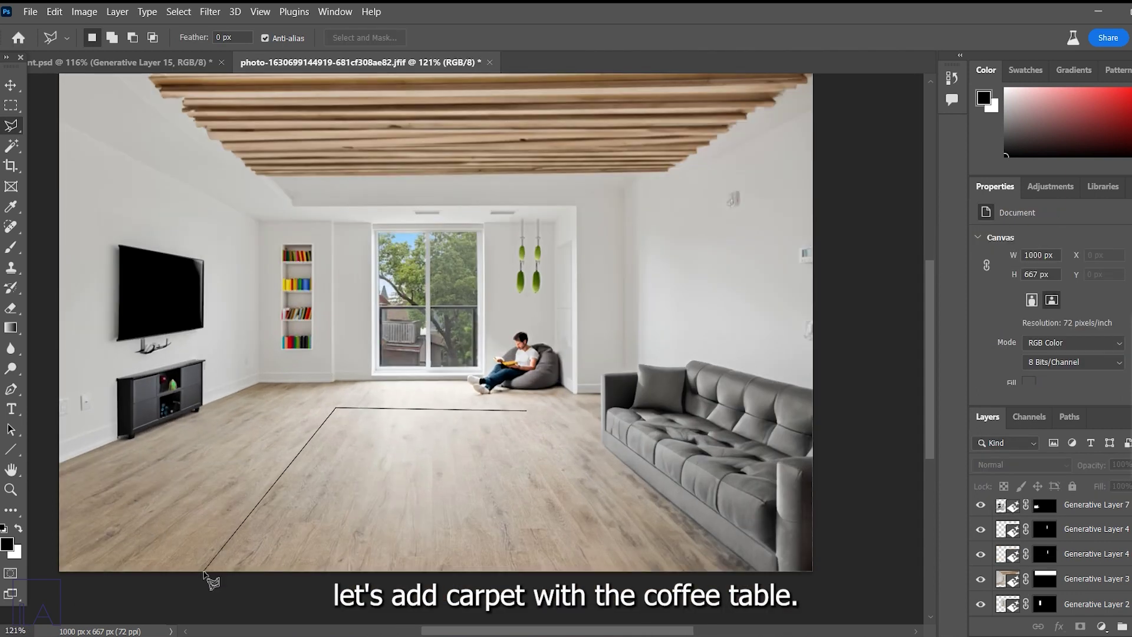
Outline the middle of the floor with the Polygonal Lasso and fill it with a grey carpet
left_click(617, 570)
left_click(527, 410)
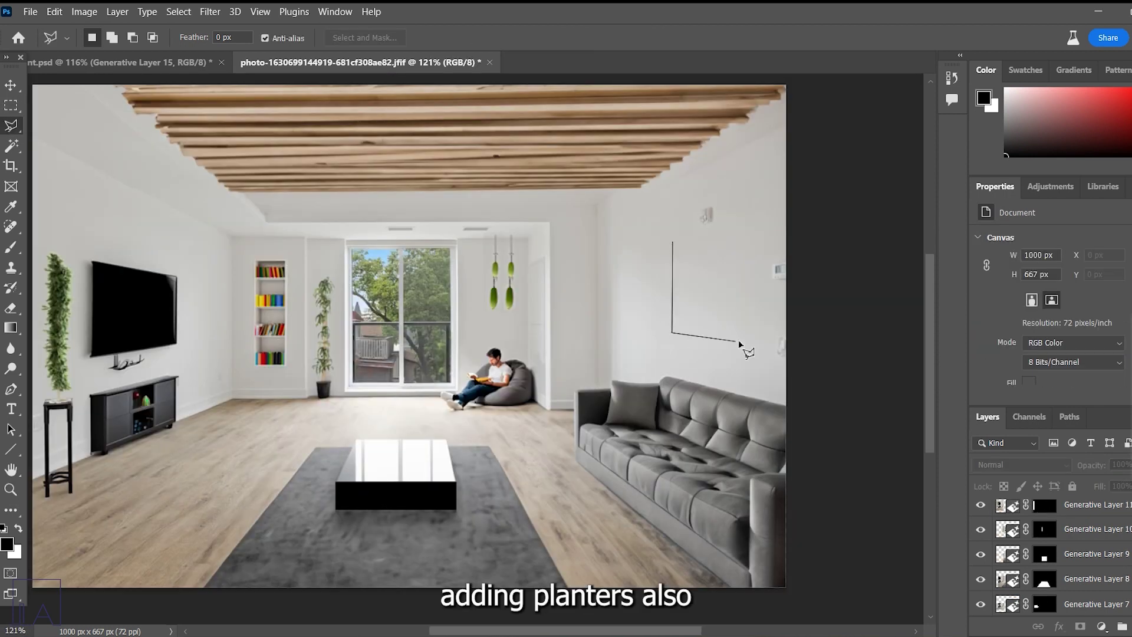
Generate a "nature photo frame" on the right wall and a "single window" between the TV and the bookshelf
left_click(780, 347)
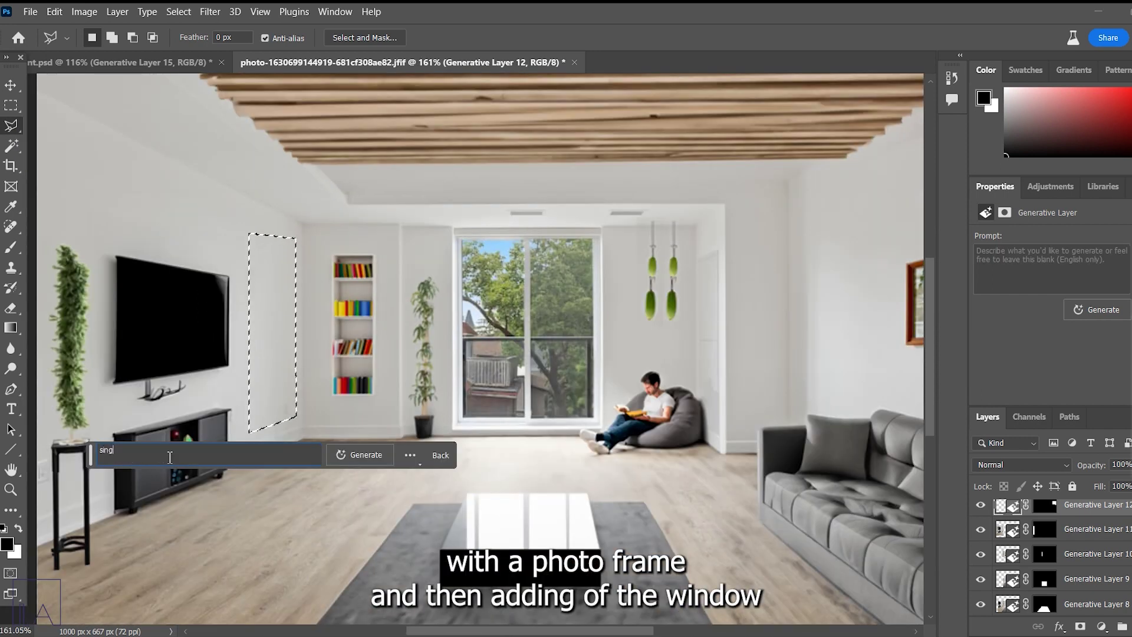
left_click(365, 455)
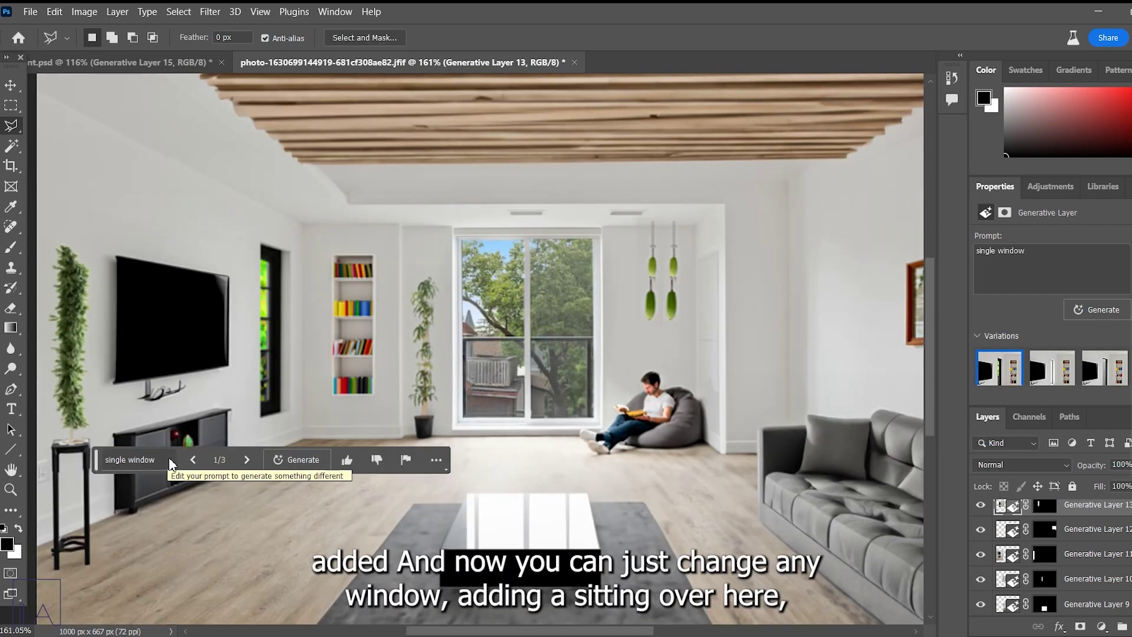
Choose the second "single window" variation for the wall between the TV and the bookshelf
left_click(242, 460)
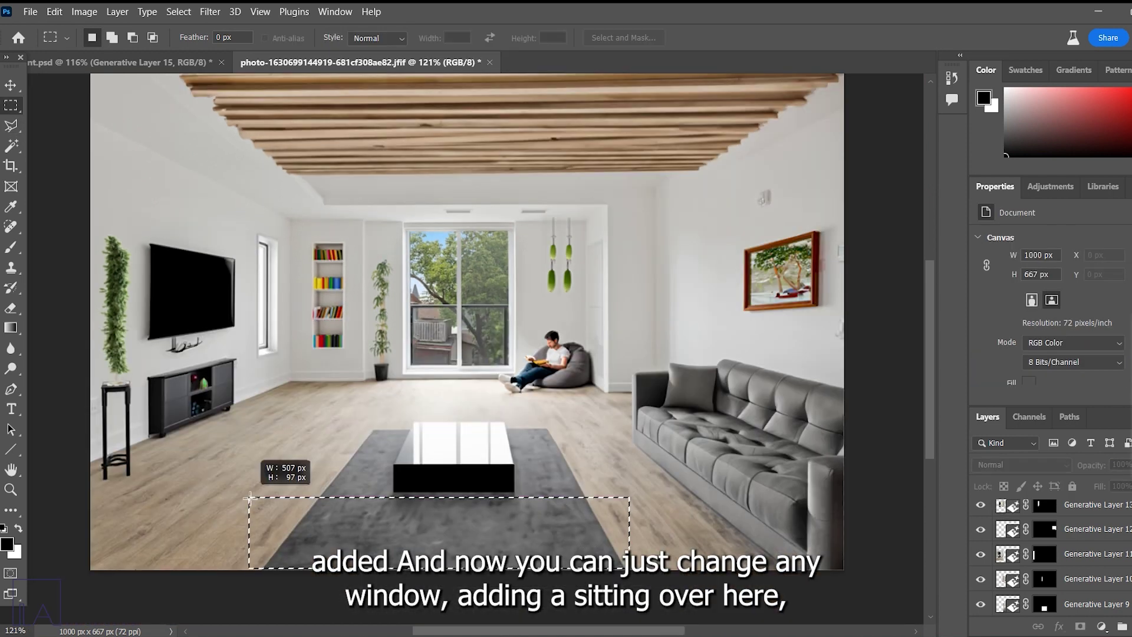
left_click_drag(253, 455, 277, 451)
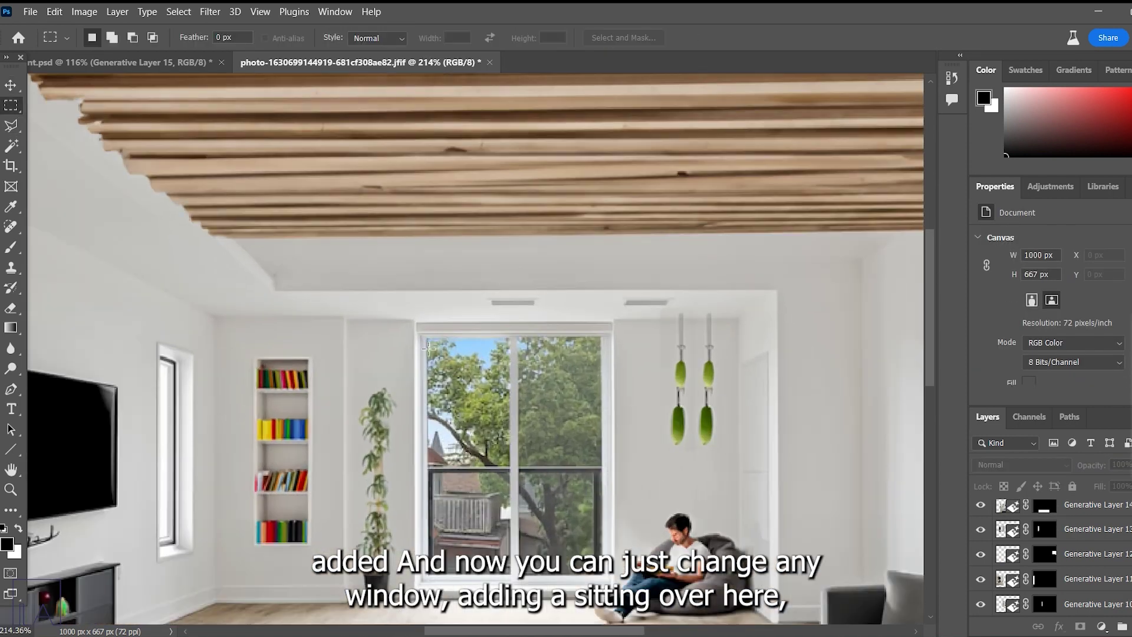
Generate a "curtain" over the large glass door at the back with Generative Fill and choose the third variation
left_click(440, 548)
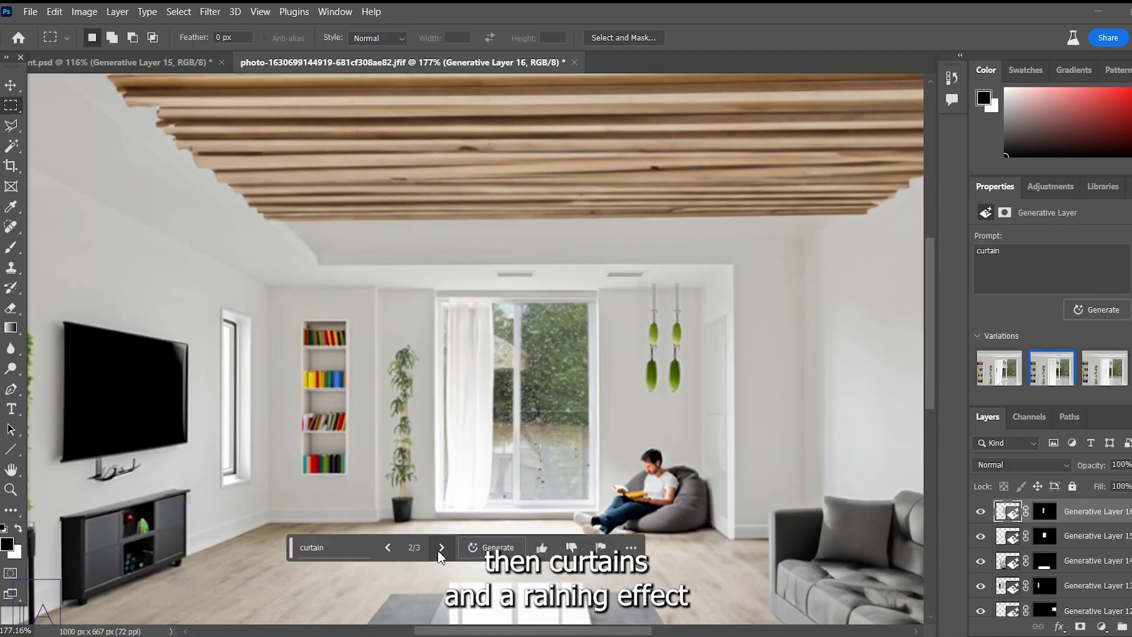
left_click(440, 550)
scroll(357, 367, "down", 3)
left_click(367, 507)
left_click(415, 507)
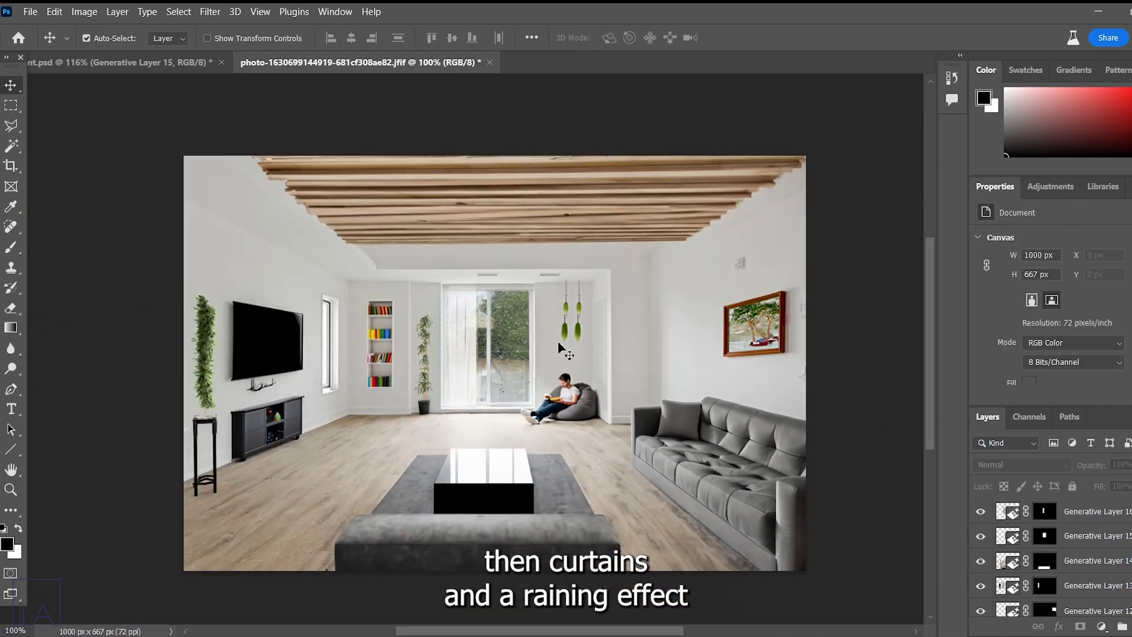
Outline a small four-sided area above the TV with the Polygonal Lasso, generate a "clock" there, and choose the third variation
key("l")
scroll(273, 272, "up", 3)
left_click(289, 260)
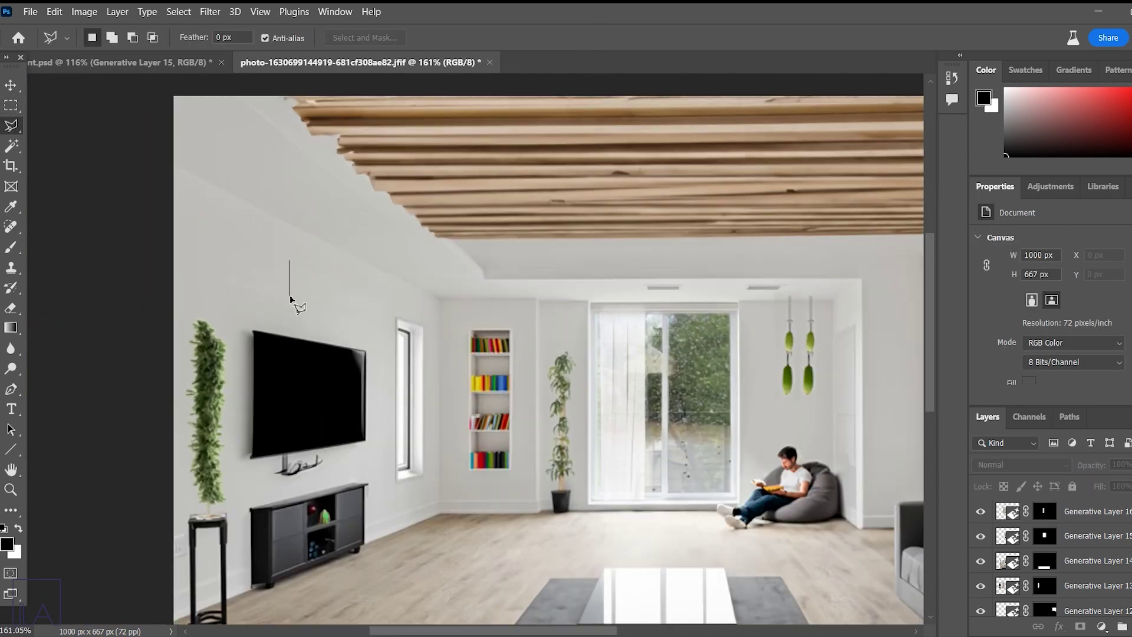
left_click(291, 261)
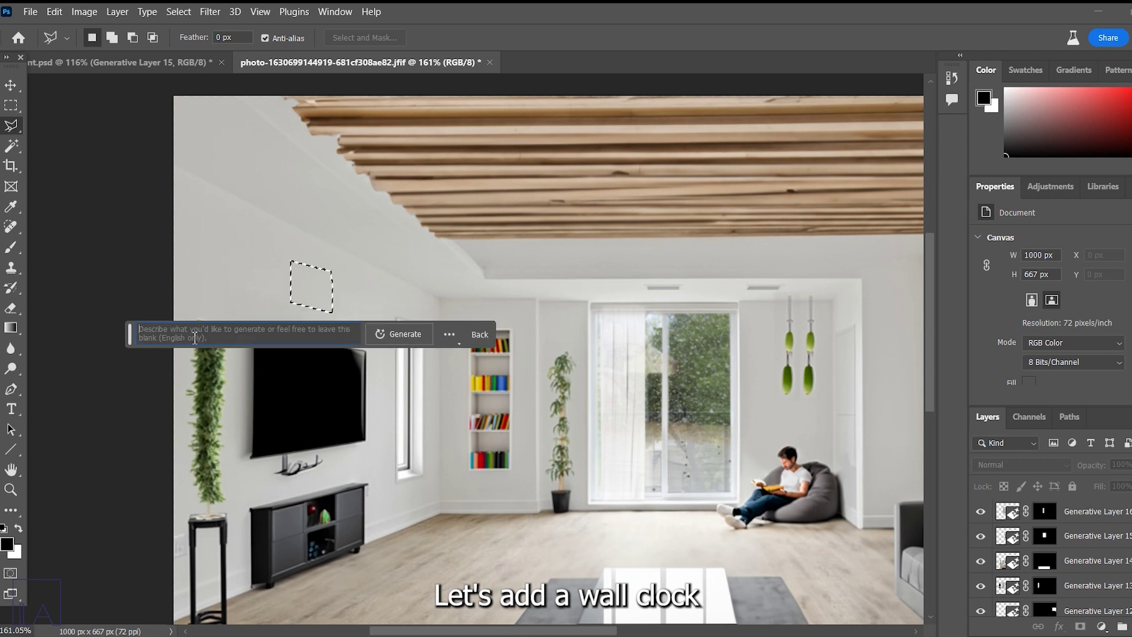
left_click(193, 335)
key("Return")
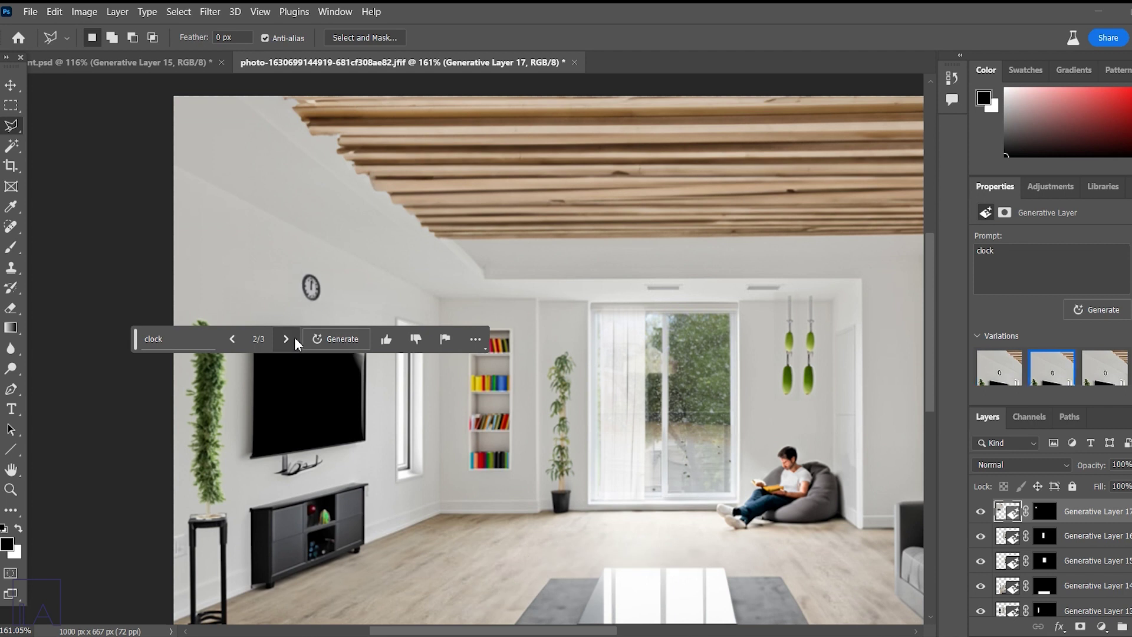
left_click(289, 339)
left_click(289, 338)
Enlarge the wall clock above the TV with Free Transform
left_click(12, 86)
scroll(355, 311, "down", 2)
left_click(374, 333)
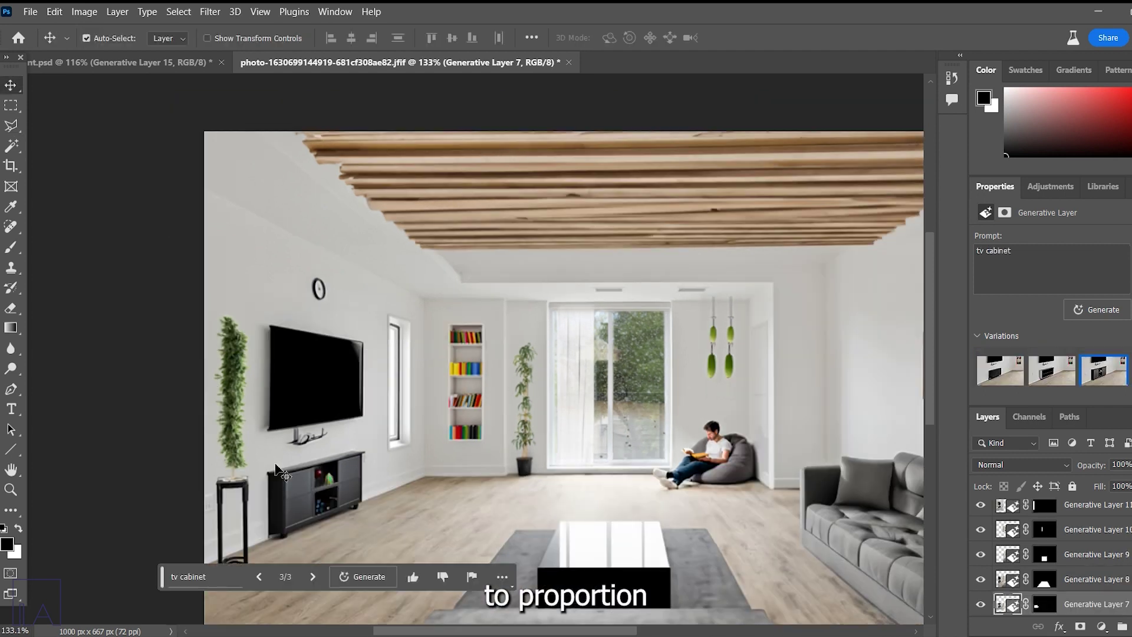
scroll(322, 288, "up", 5)
left_click(327, 293)
key("ctrl+t")
scroll(337, 302, "up", 1)
left_click_drag(136, 476, 146, 513)
scroll(100, 516, "down", 1)
key("Return")
left_click(148, 206)
Marquee-select the narrow area between the tall plant's table and the TV cabinet, generate a "plant stand" there, and choose the third variation
scroll(391, 472, "down", 4)
scroll(354, 469, "up", 7)
key("m")
left_click_drag(331, 498, 277, 316)
left_click(201, 519)
type("plant stan")
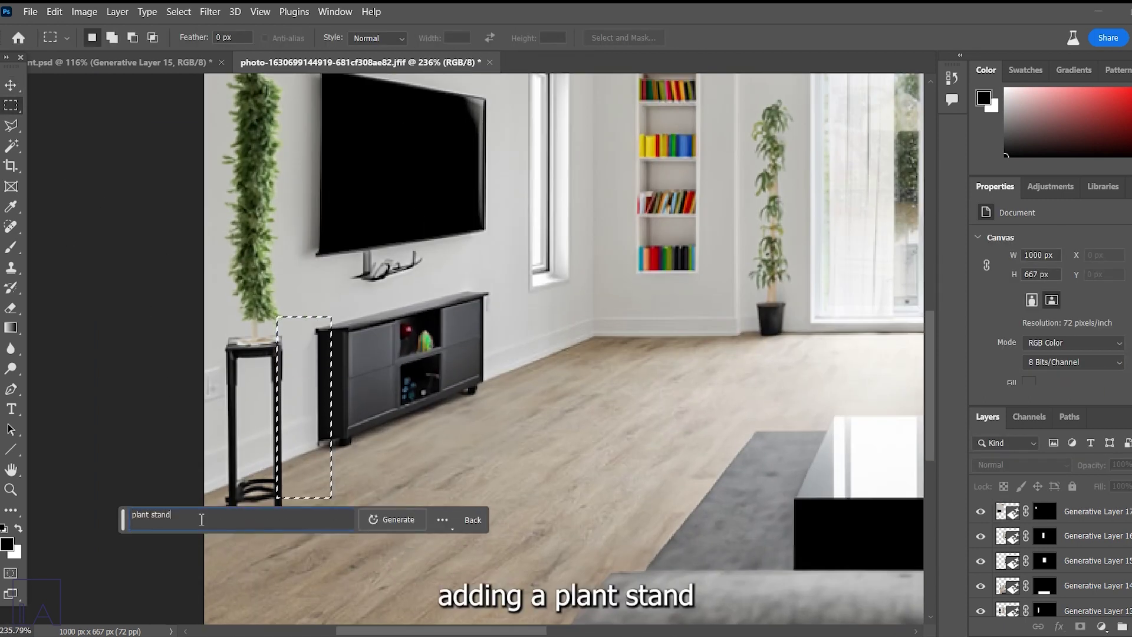
type("d")
left_click(392, 520)
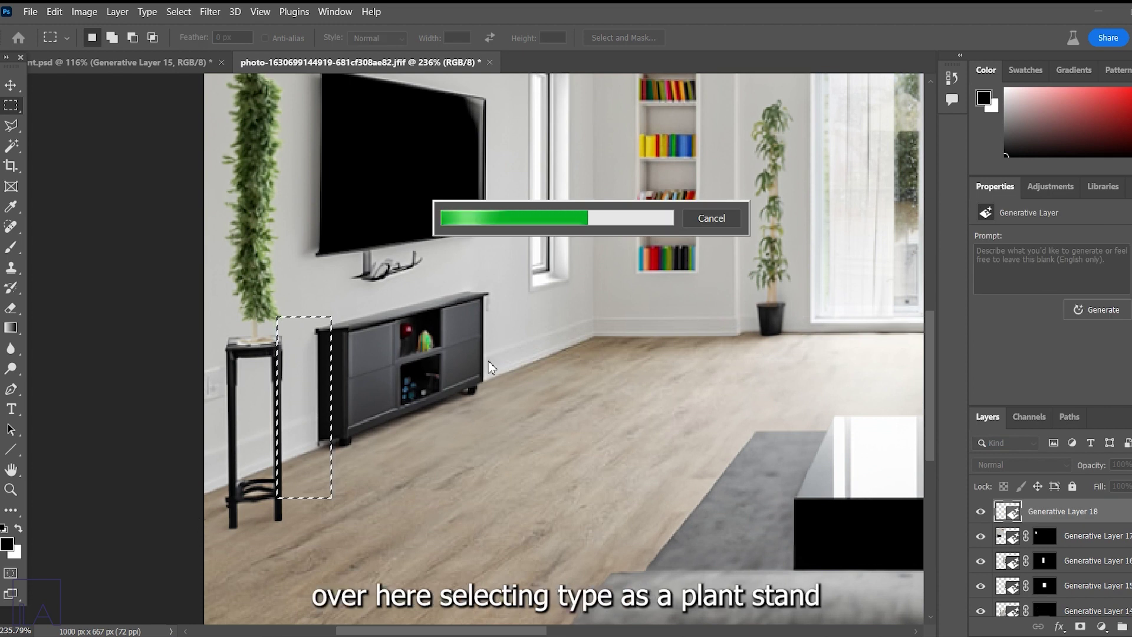
left_click(281, 527)
left_click(281, 527)
scroll(315, 413, "down", 3)
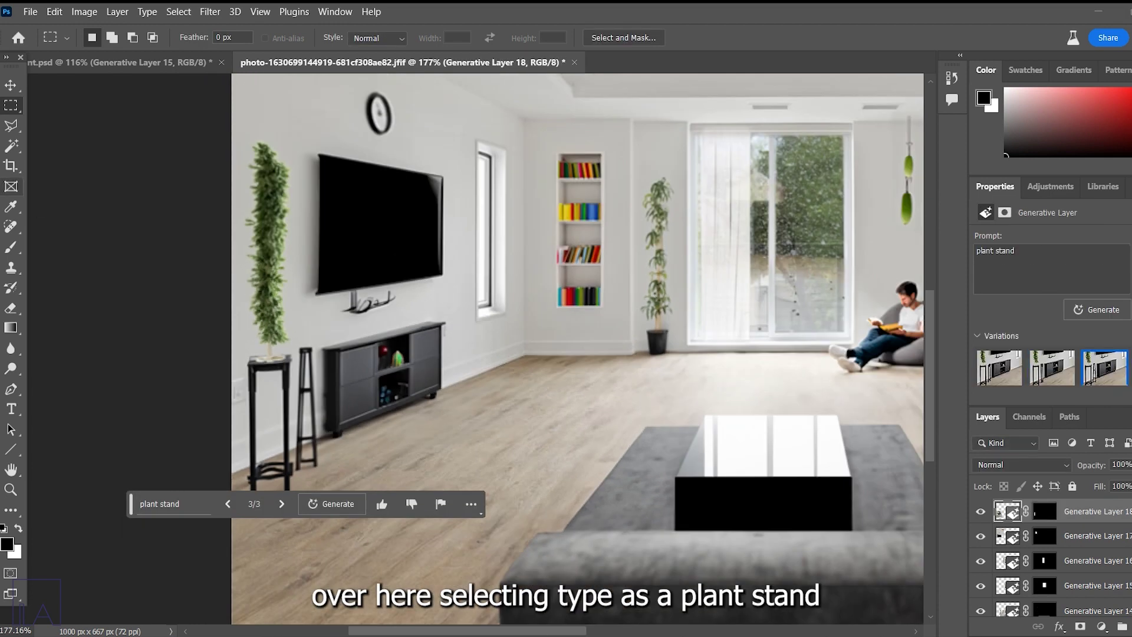
Marquee-select a tall narrow area above the new plant stand, generate a "plant" there, and browse the variations
scroll(283, 336, "up", 9)
mouse_move(347, 365)
left_mouse_down()
mouse_move(309, 236)
mouse_move(320, 141)
left_mouse_up()
left_click(214, 387)
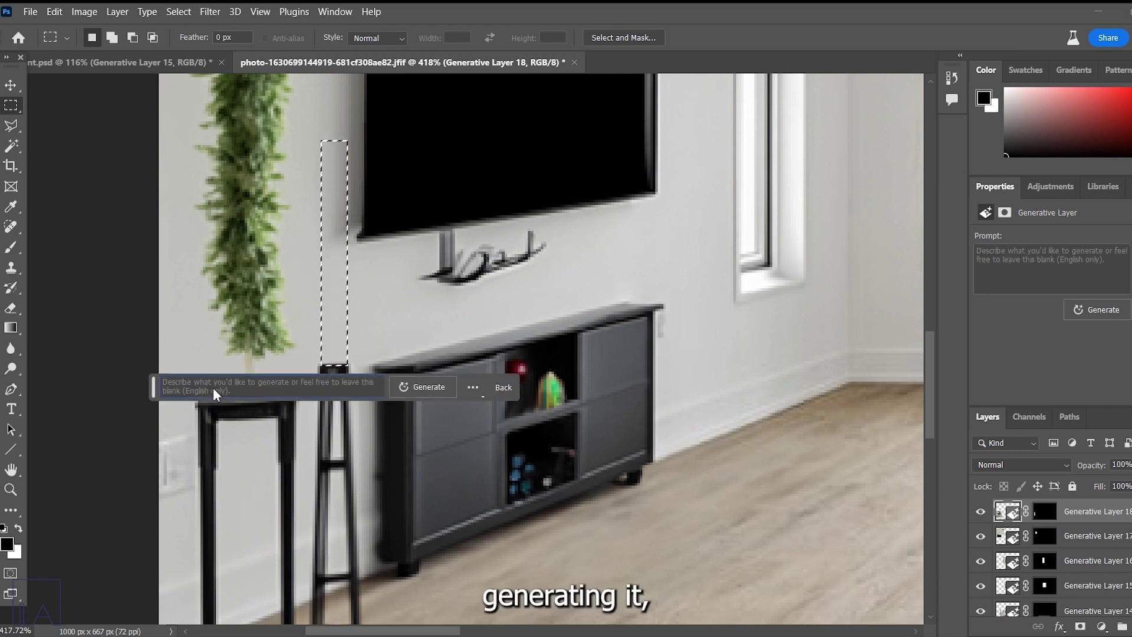
key("Return")
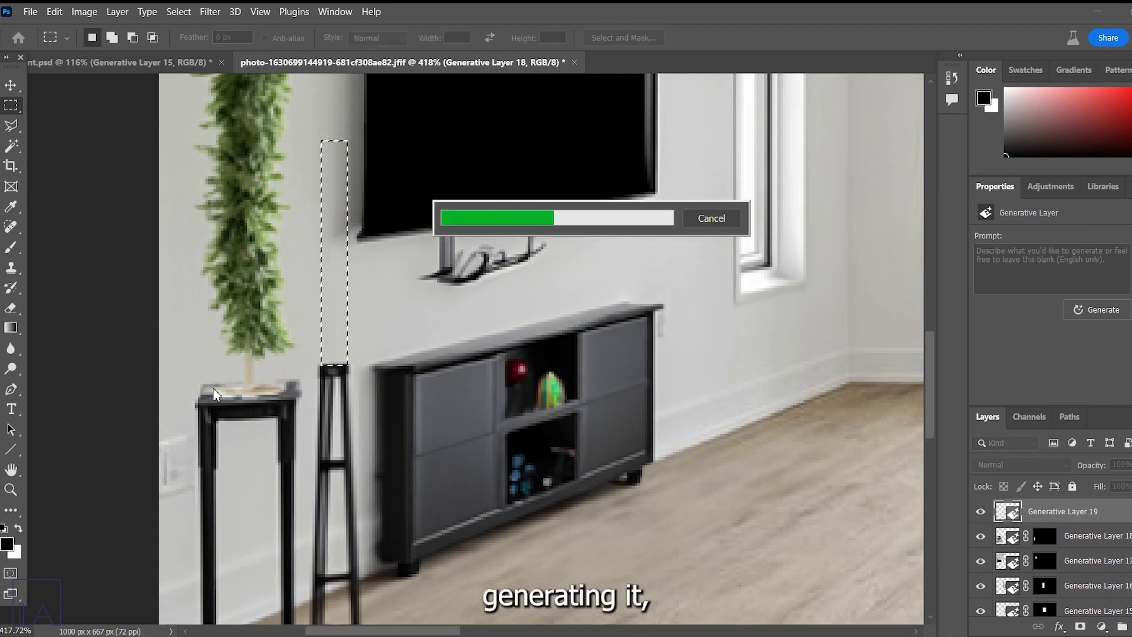
left_click(310, 400)
left_click(256, 400)
Try regenerating the object on the new plant stand as "plant with flowers" and browse its variations
left_click(201, 397)
type("with flowers")
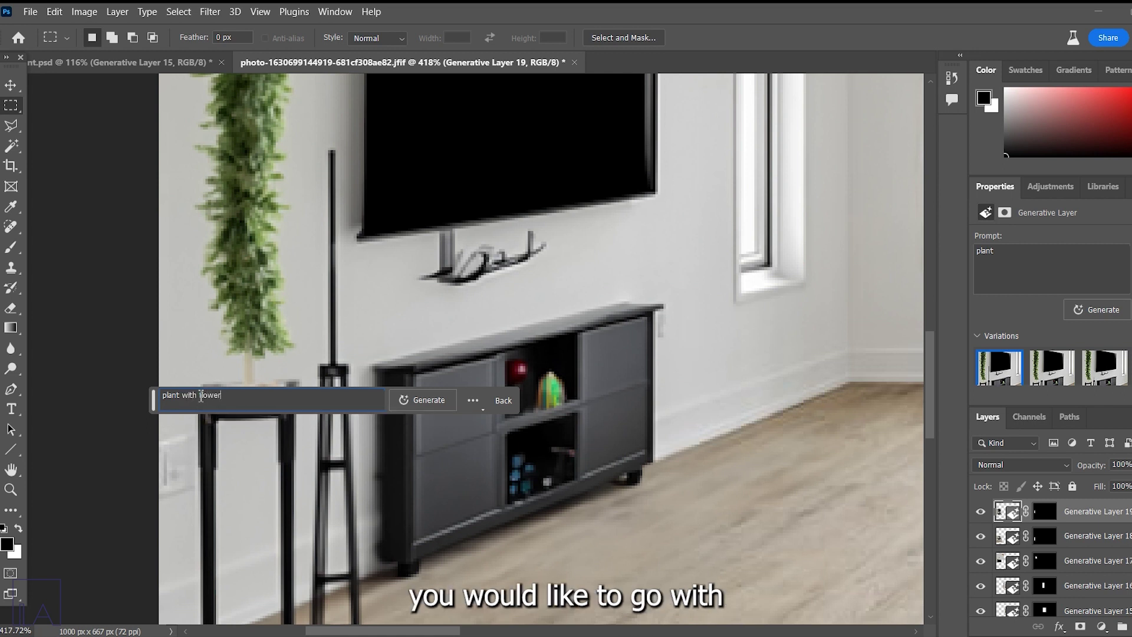
key("Return")
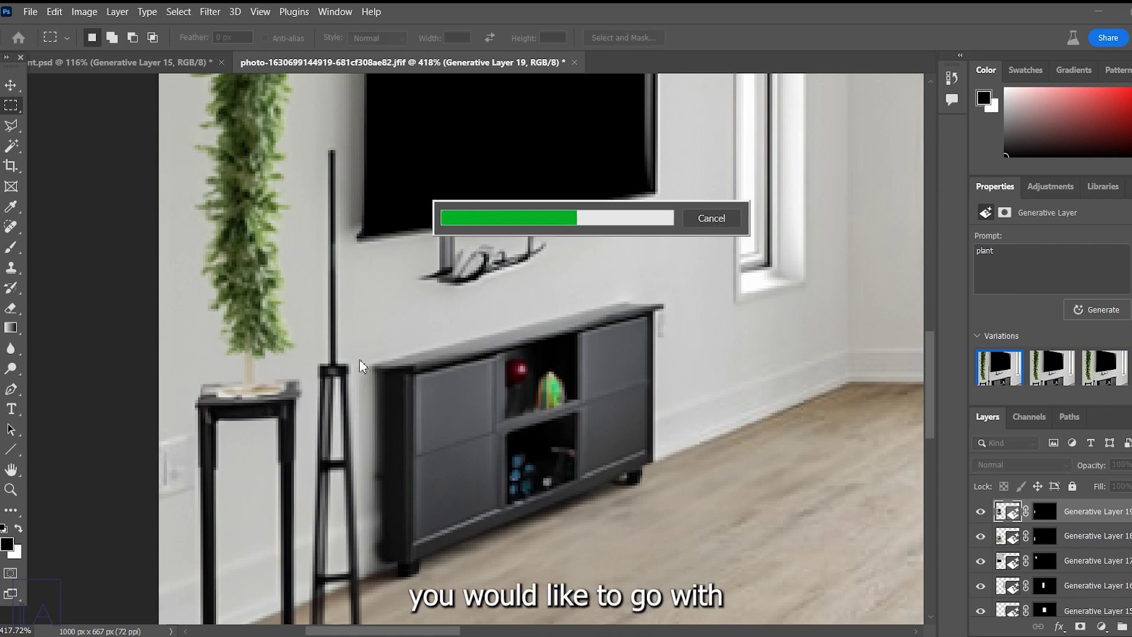
left_click(311, 401)
scroll(288, 333, "down", 4)
scroll(287, 334, "down", 11)
left_click(361, 371)
left_click(361, 371)
left_click(361, 371)
scroll(707, 332, "up", 3)
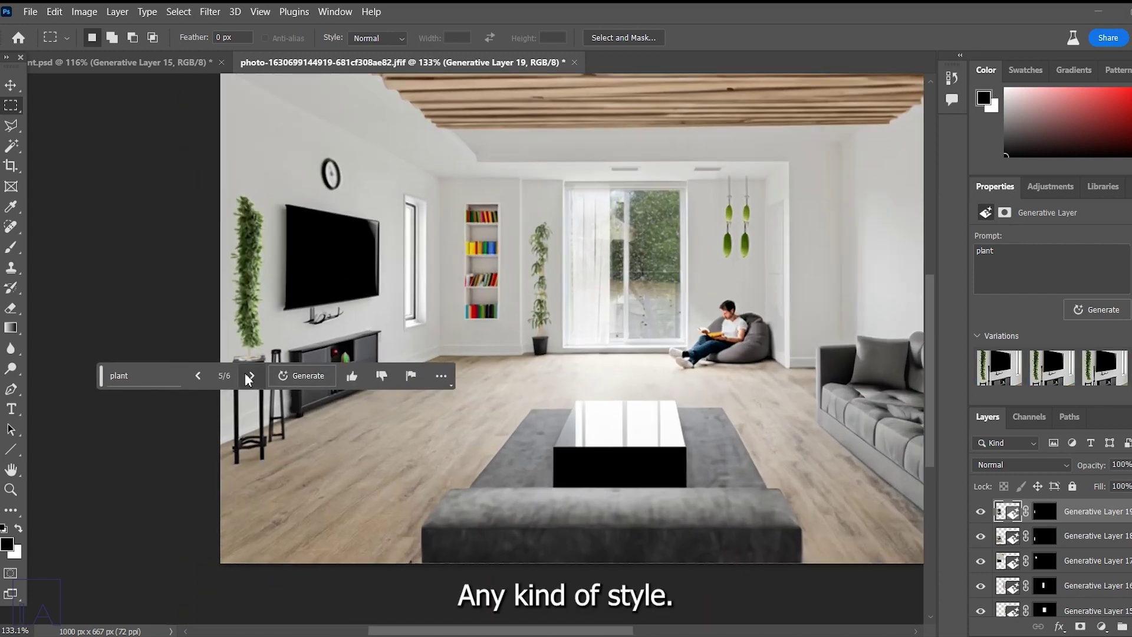
Regenerate the object on the new plant stand with the prompt "plants" and again with "flower vase", and browse the variations
left_click(140, 376)
key("Return")
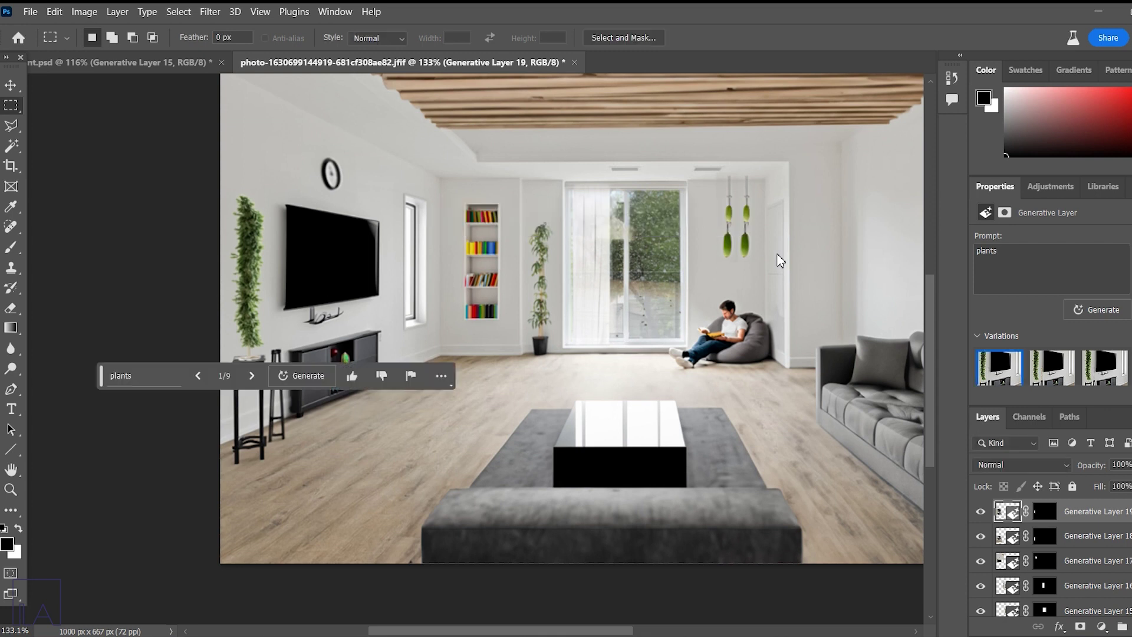
left_click(147, 379)
type("flower vase")
key("Return")
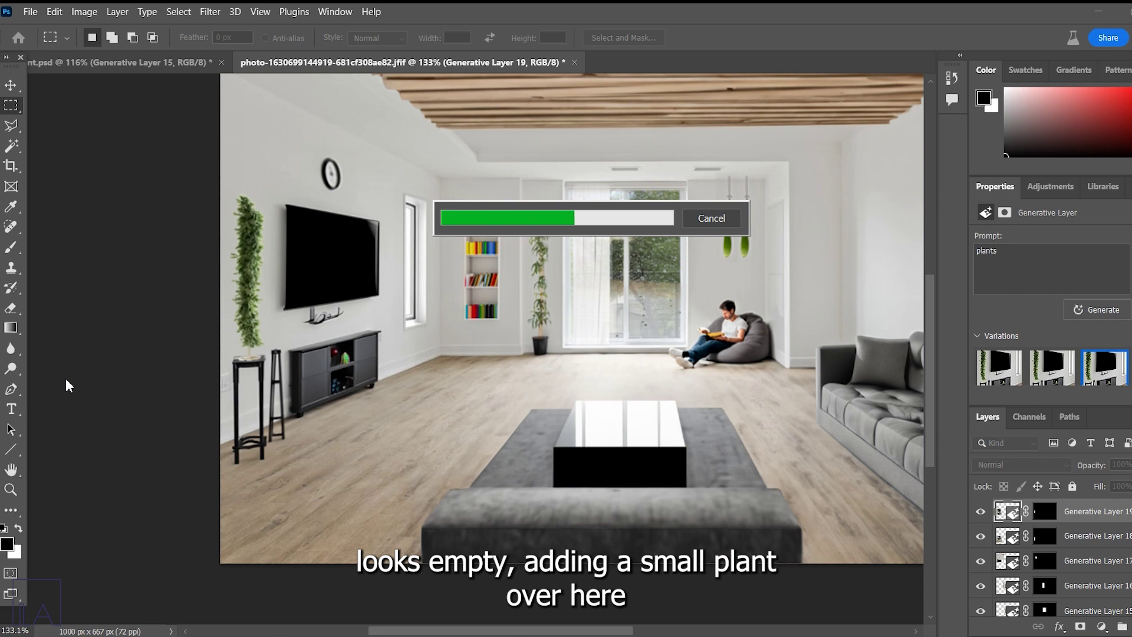
left_click(192, 380)
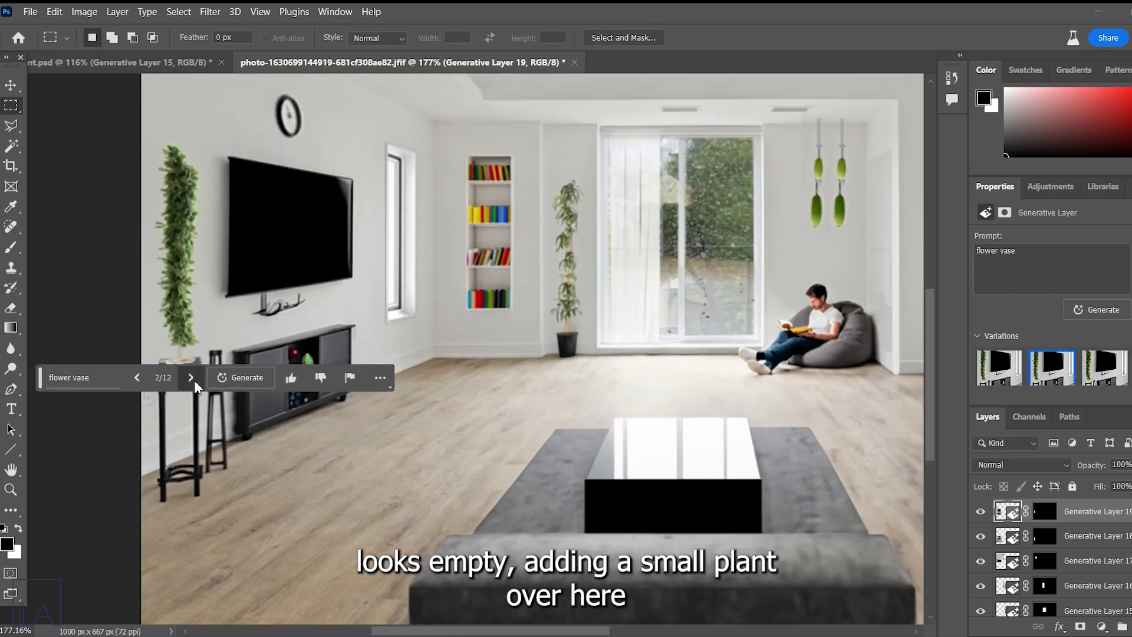
left_click(193, 381)
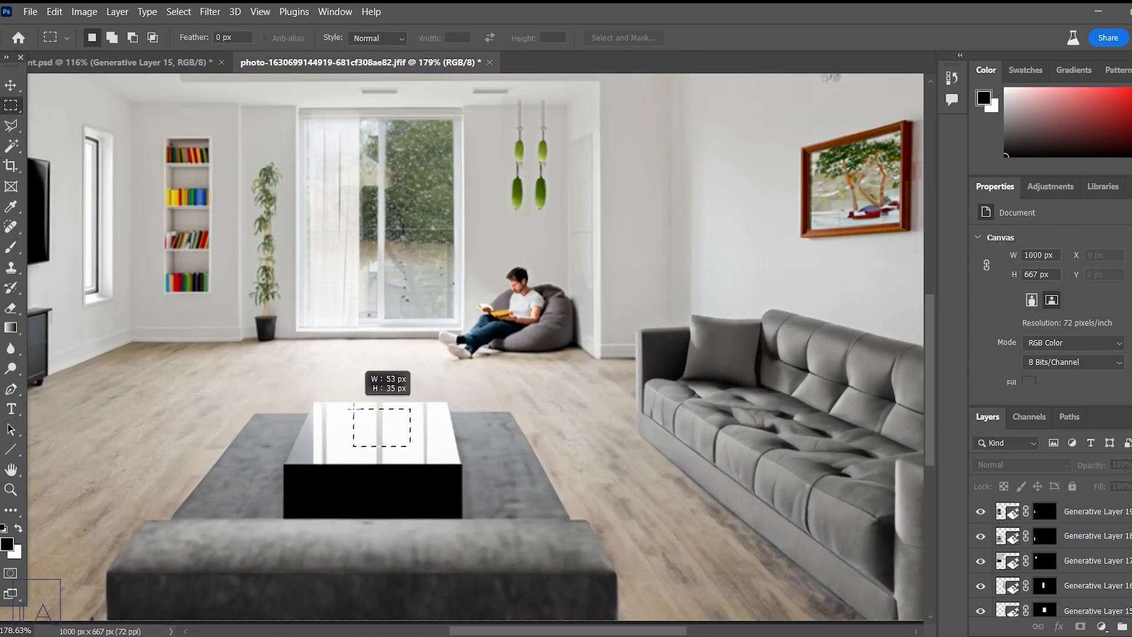
Marquee-select an area on and above the coffee table and generate a small plant there, browsing its variations
left_click_drag(354, 407, 346, 368)
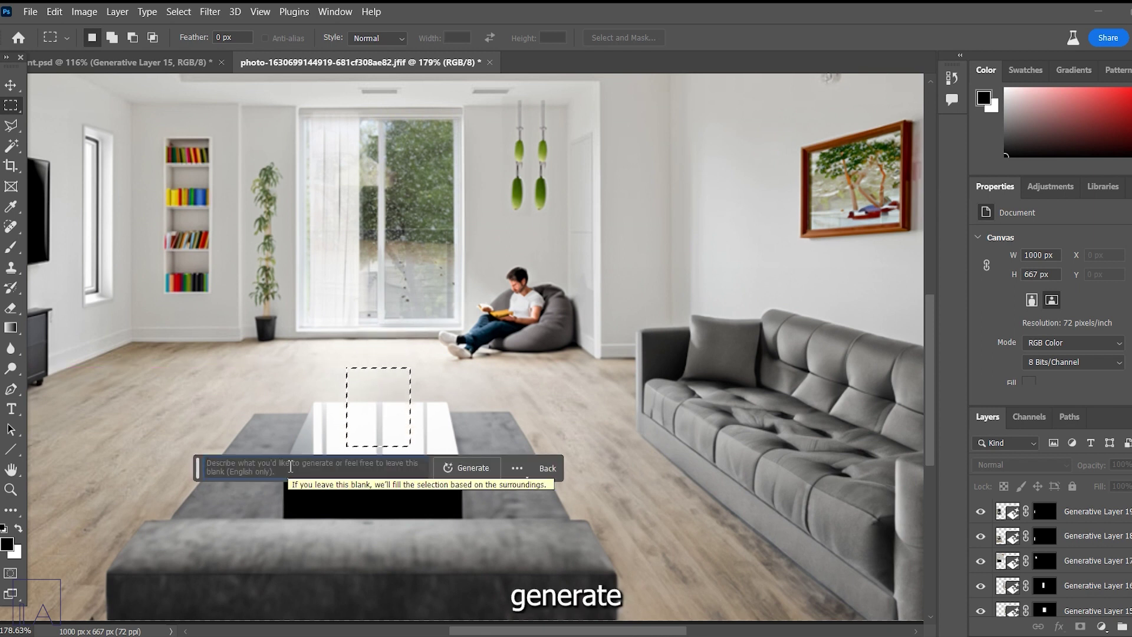
type("small plan")
key("Return")
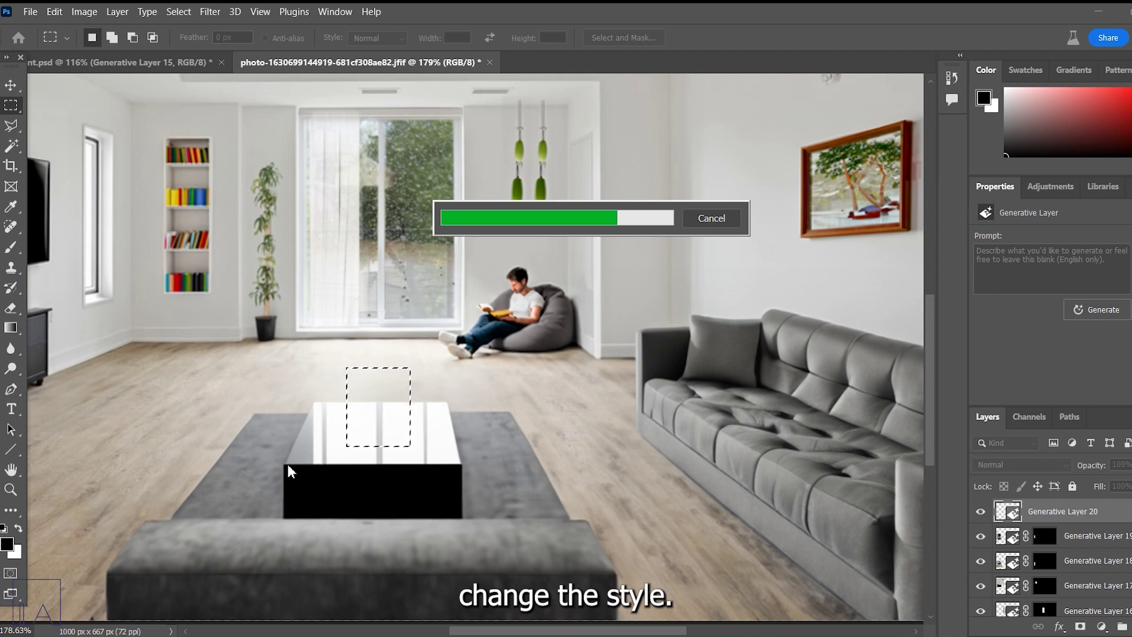
left_click(354, 474)
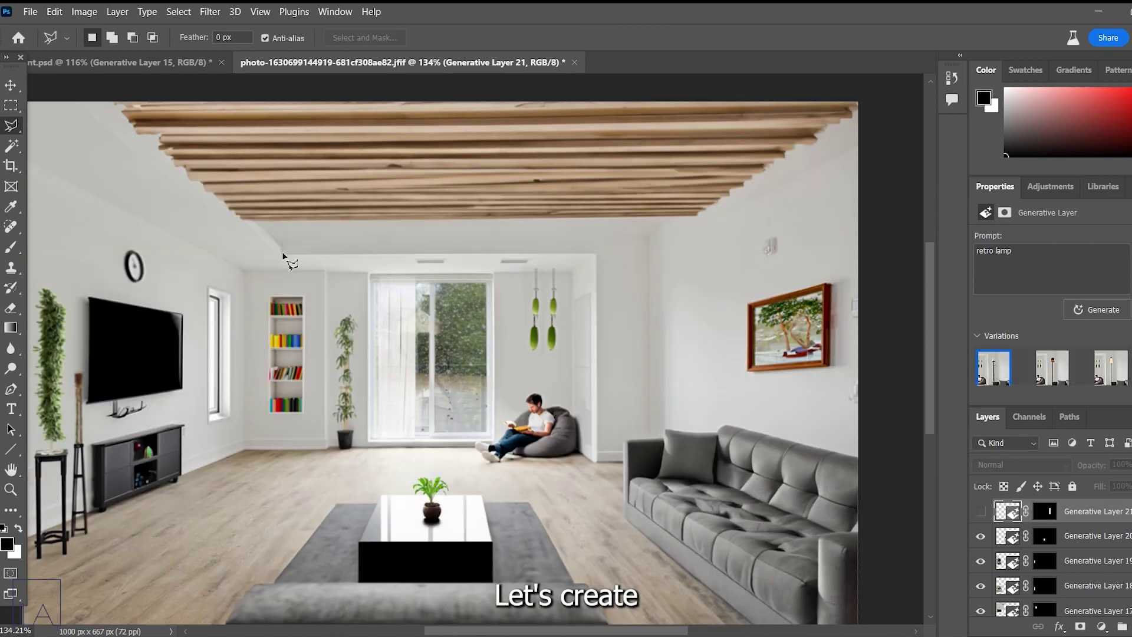
Outline the beam and the column beside the sofa with the Polygonal Lasso, generate "oak wood" there, and cycle through the variations
left_click(596, 254)
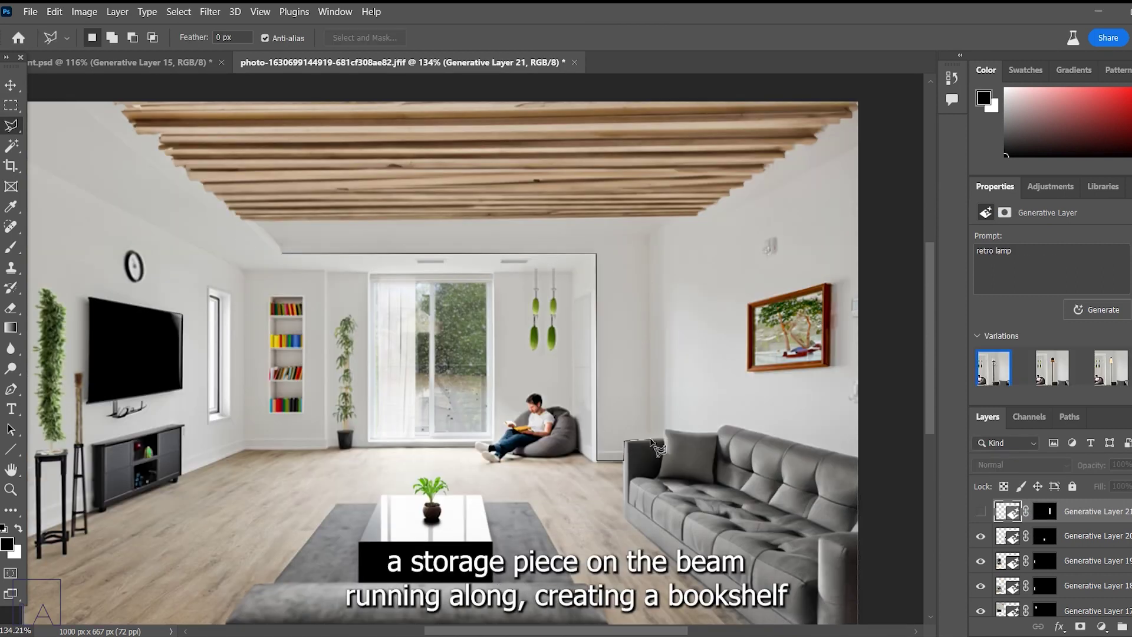
left_click(279, 235)
left_click(282, 254)
left_click(367, 481)
type("oak wood")
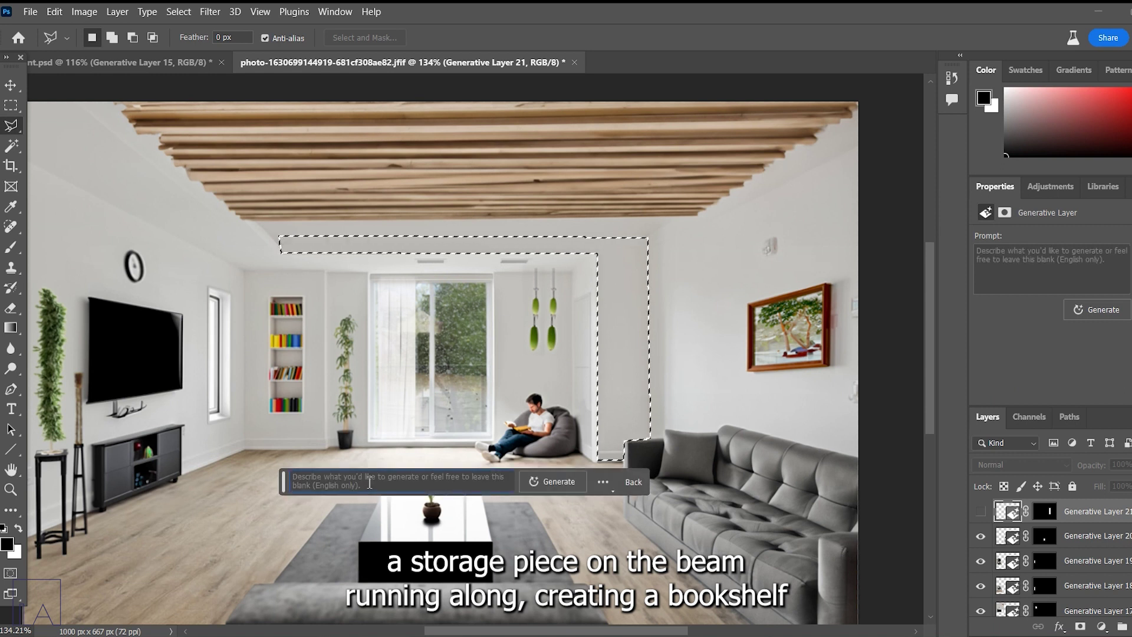
key("Return")
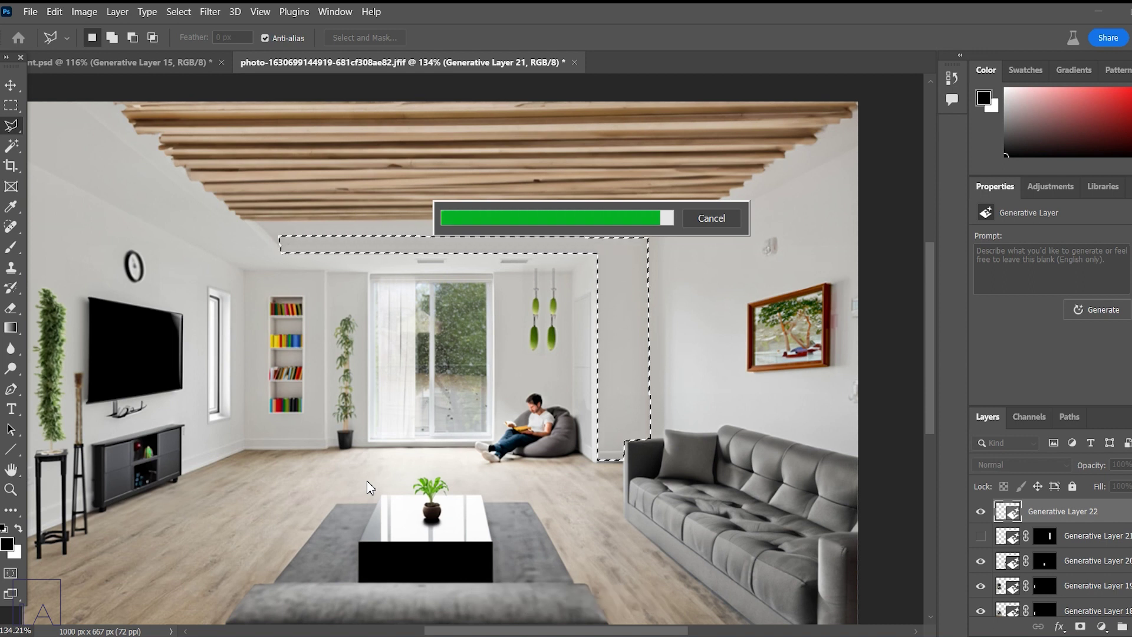
left_click(440, 489)
left_click(439, 489)
left_click(439, 488)
Try regenerating the beam and column fill with the prompt "oak wood texture paneling"
left_click(343, 489)
type("texture paneling")
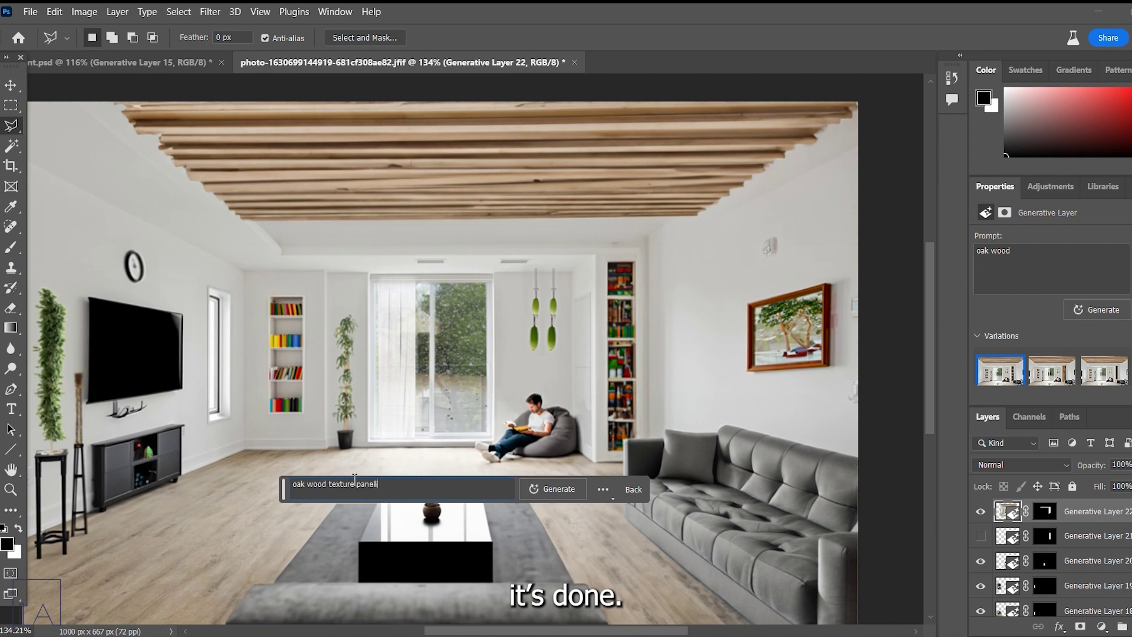
key("Return")
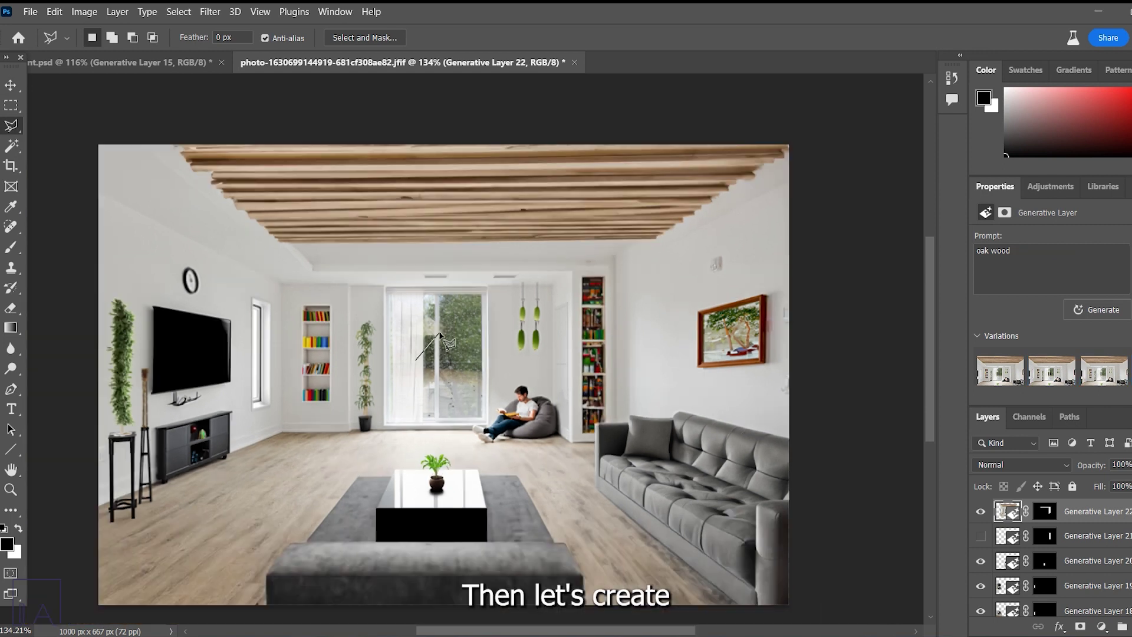
Show the hidden retro lamp layer above the oak wood layer, then delete the lamp layer
left_click(980, 536)
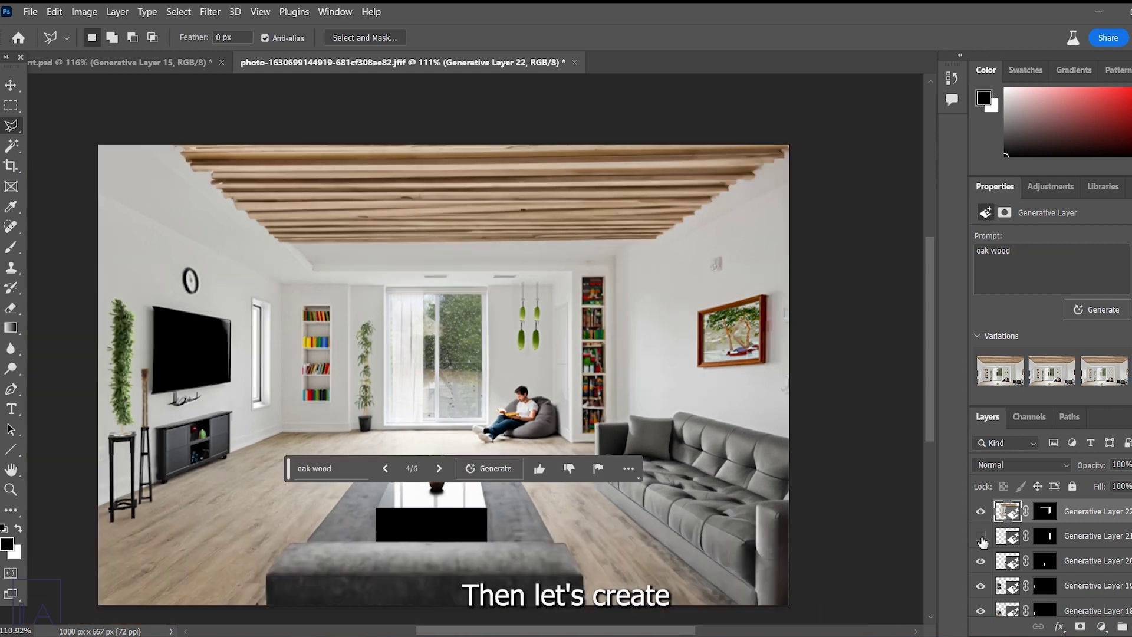
left_click_drag(1111, 538, 1108, 513)
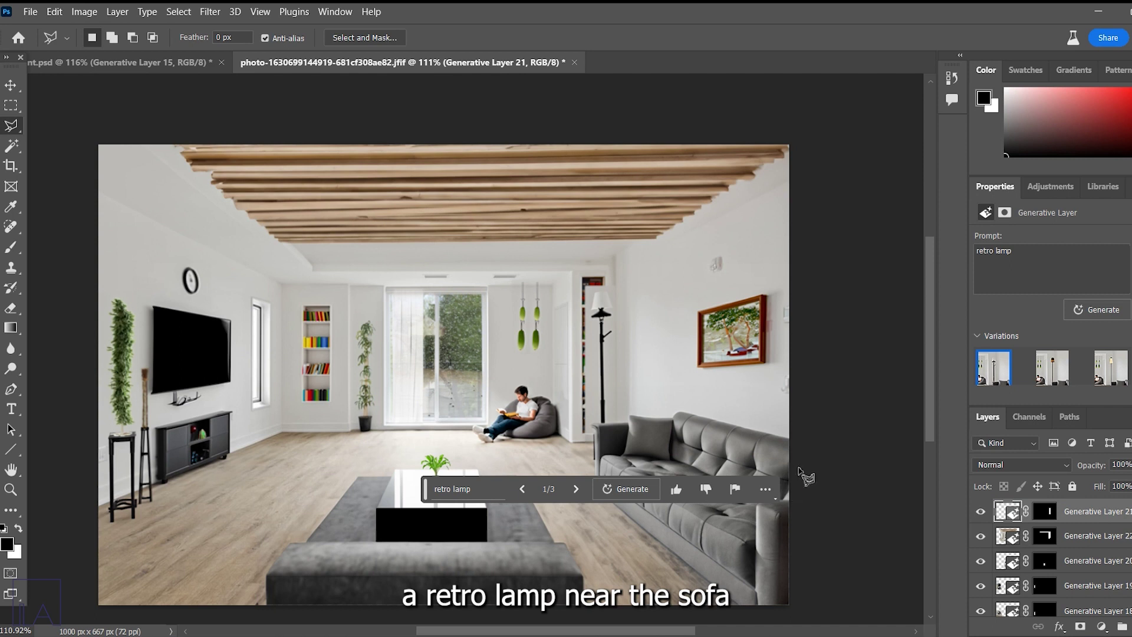
key("v")
key("Delete")
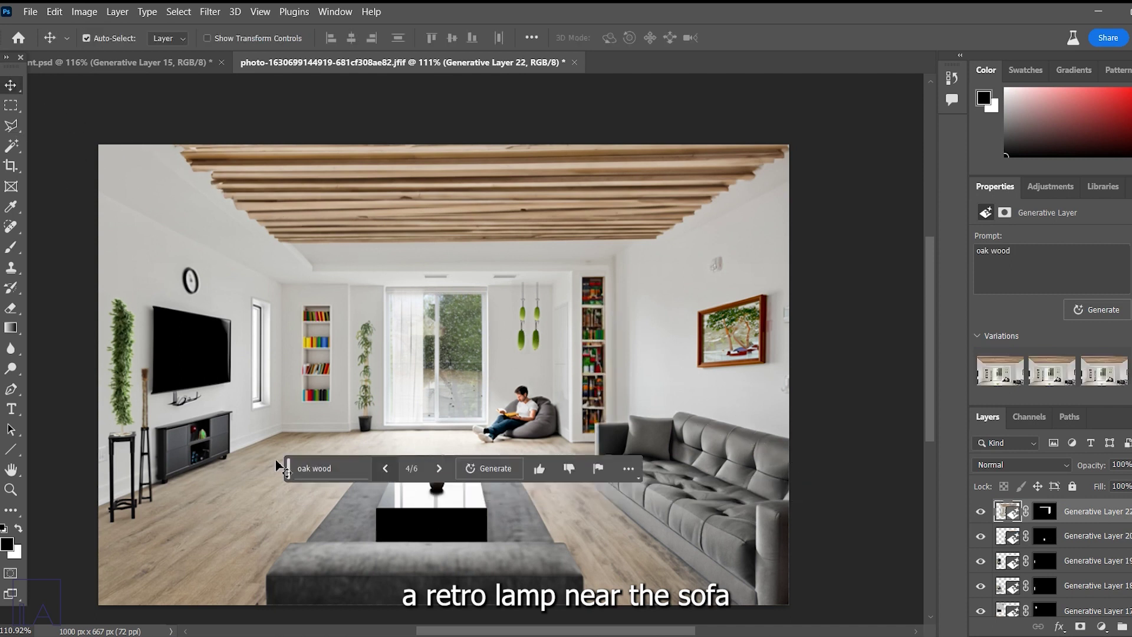
Marquee-select a tall area over the sofa's near-window armrest, generate a "retro lamp" there, and choose the third variation
key("m")
scroll(637, 431, "up", 2)
left_click_drag(600, 291, 633, 517)
left_click(483, 544)
key("Return")
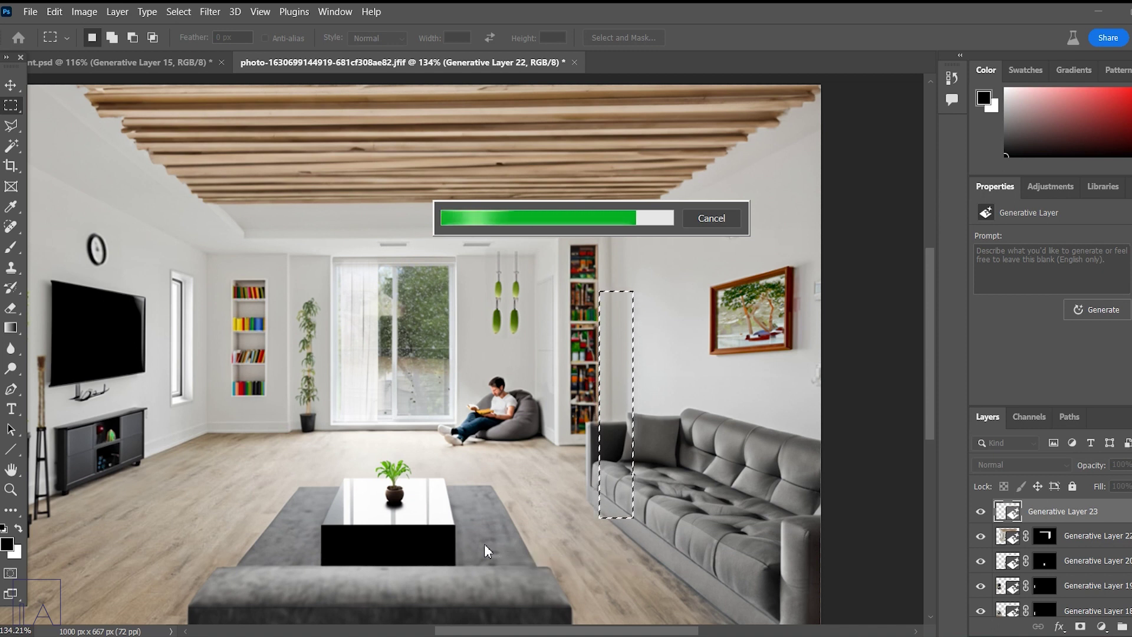
left_click(591, 544)
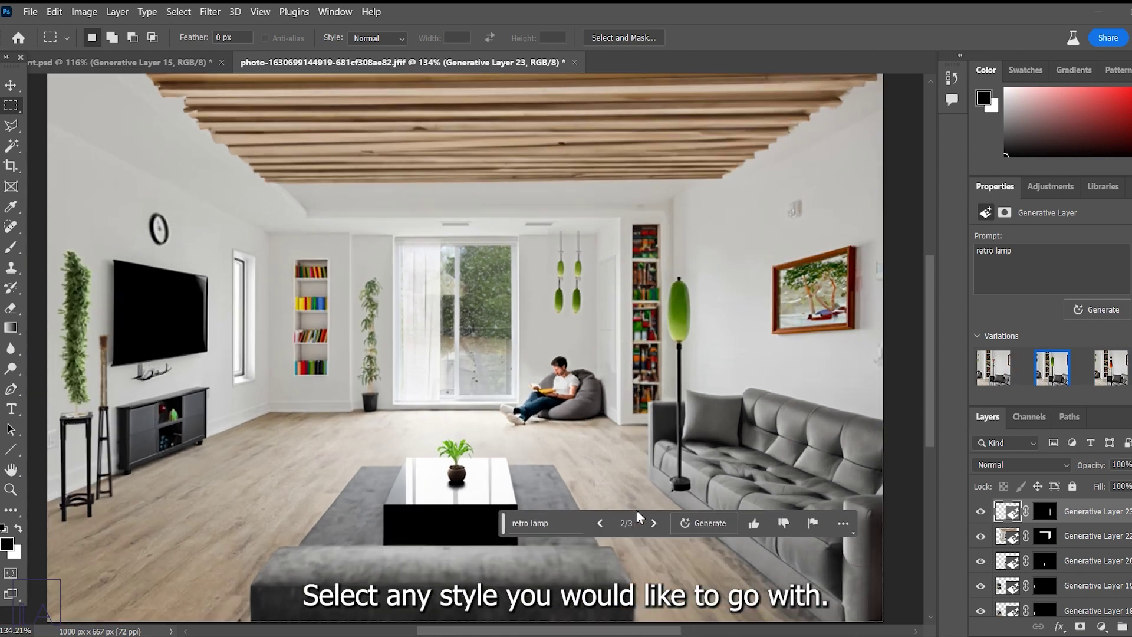
Regenerate the lamp with the prompt "retro rectangle lamp", compare the variations, and choose the second one
left_click(653, 522)
left_click(560, 523)
type("rectangle")
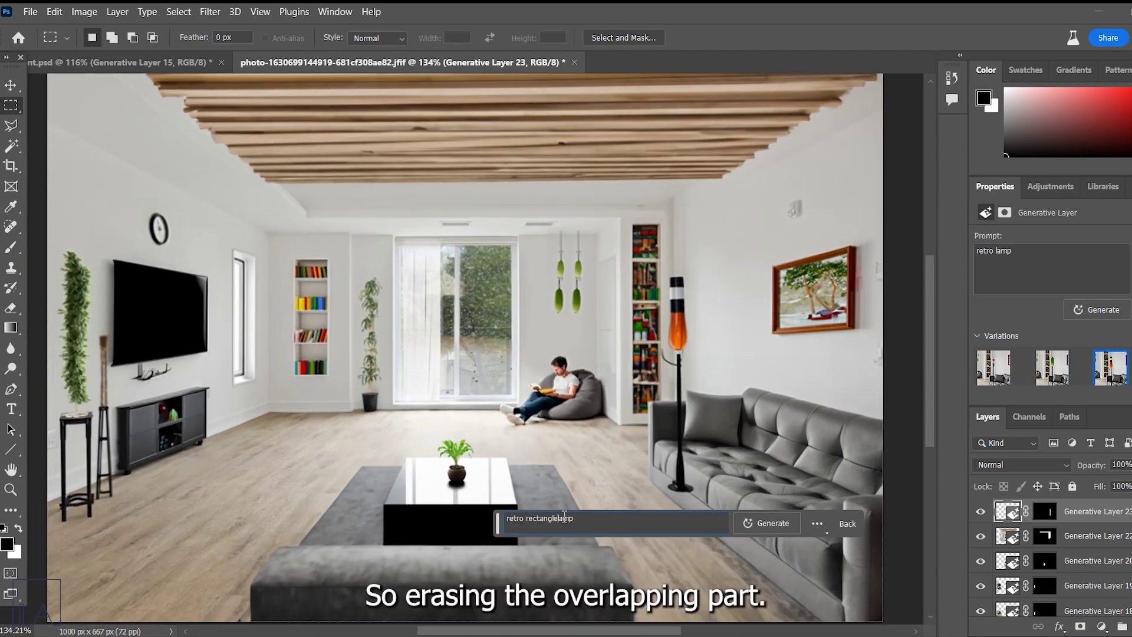
key("Return")
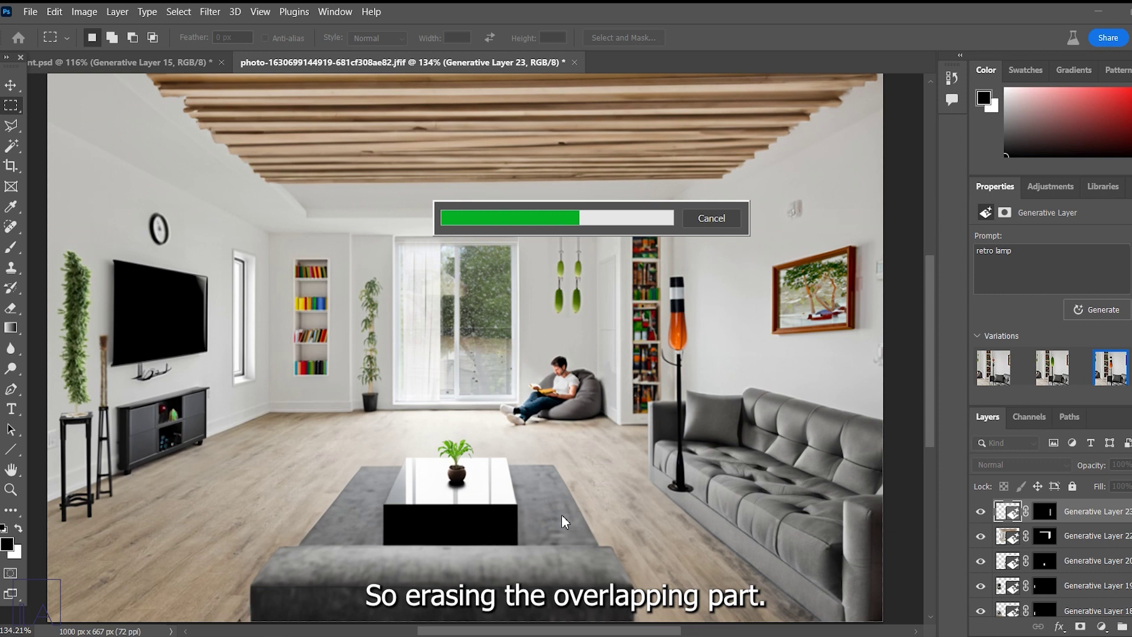
left_click(655, 524)
left_click(658, 526)
left_click(658, 527)
left_click(602, 522)
left_click(602, 522)
left_click(602, 522)
left_click(652, 523)
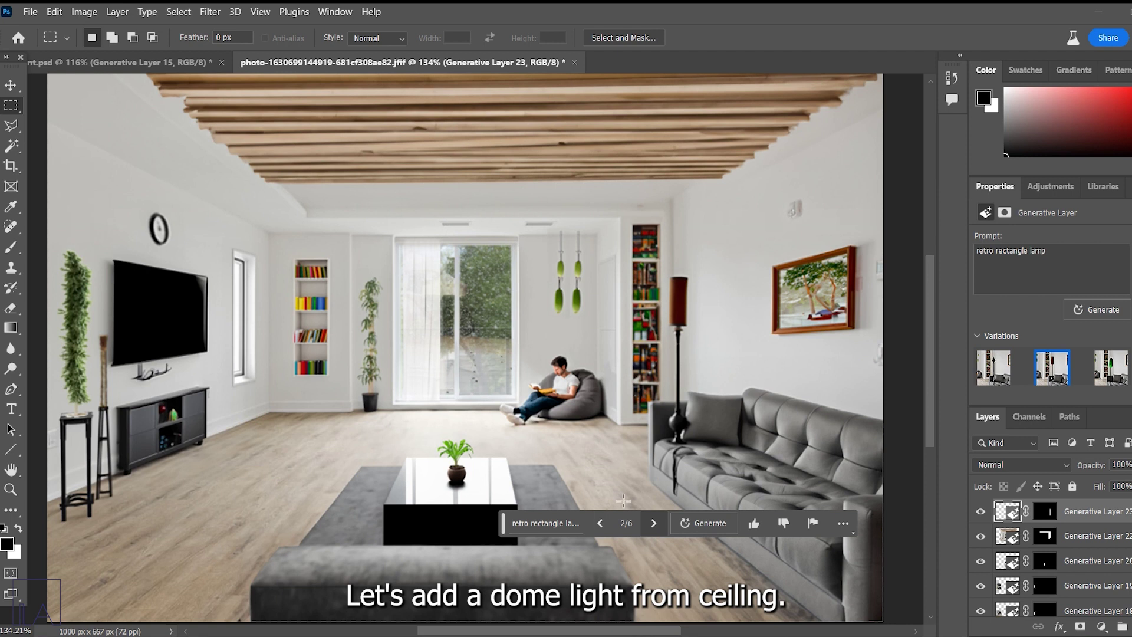
Brush black on the floor lamp's layer mask to hide the lamp base overlapping the sofa, and deselect the layer
key("v")
left_click(1043, 511)
key("b")
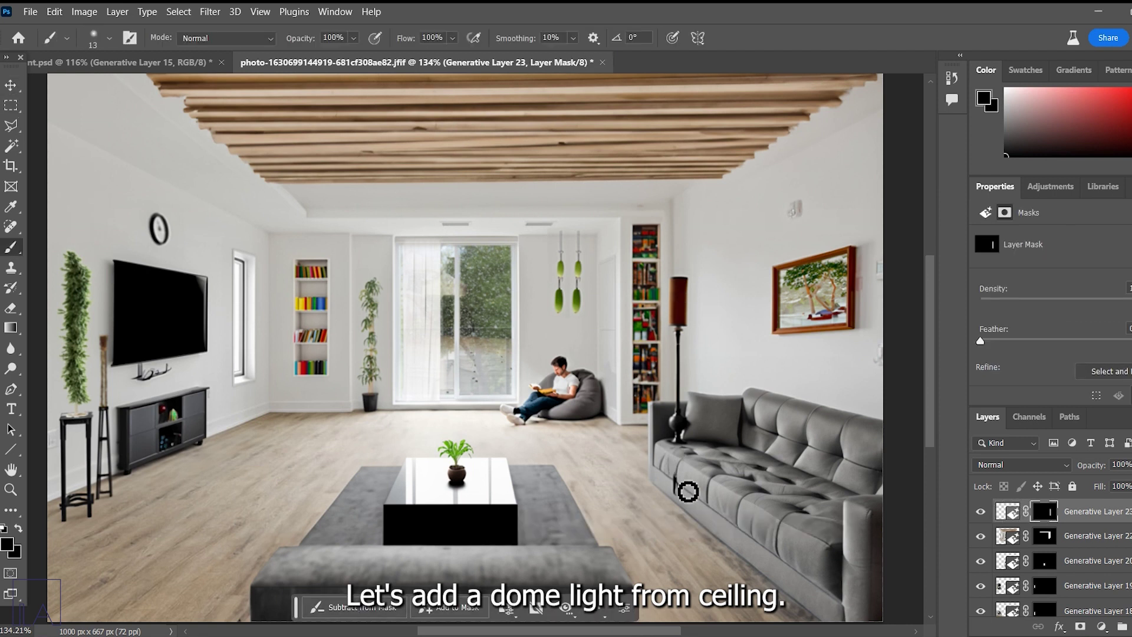
left_click_drag(675, 453, 702, 440)
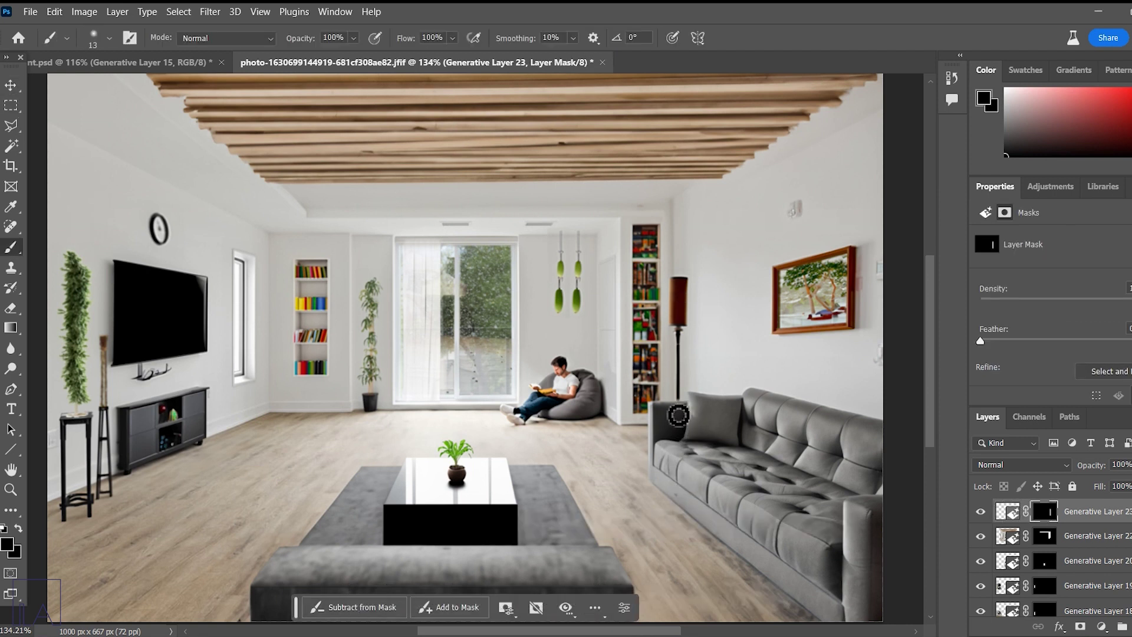
scroll(515, 339, "down", 3)
key("v")
scroll(579, 235, "down", 2)
left_click(851, 385)
scroll(463, 297, "up", 2)
Marquee-select a tall area from the wooden ceiling's middle downward, generate a "dome light" there, and bring up the third variation
key("m")
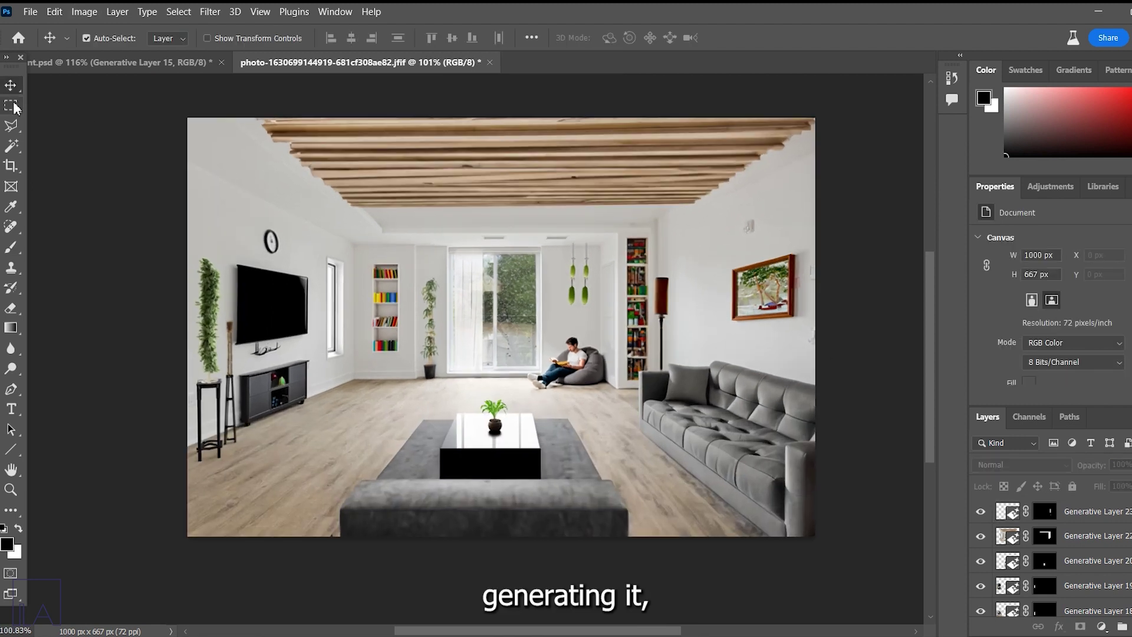
left_click_drag(488, 158, 535, 270)
left_click(401, 291)
type("chandelier")
key("Return")
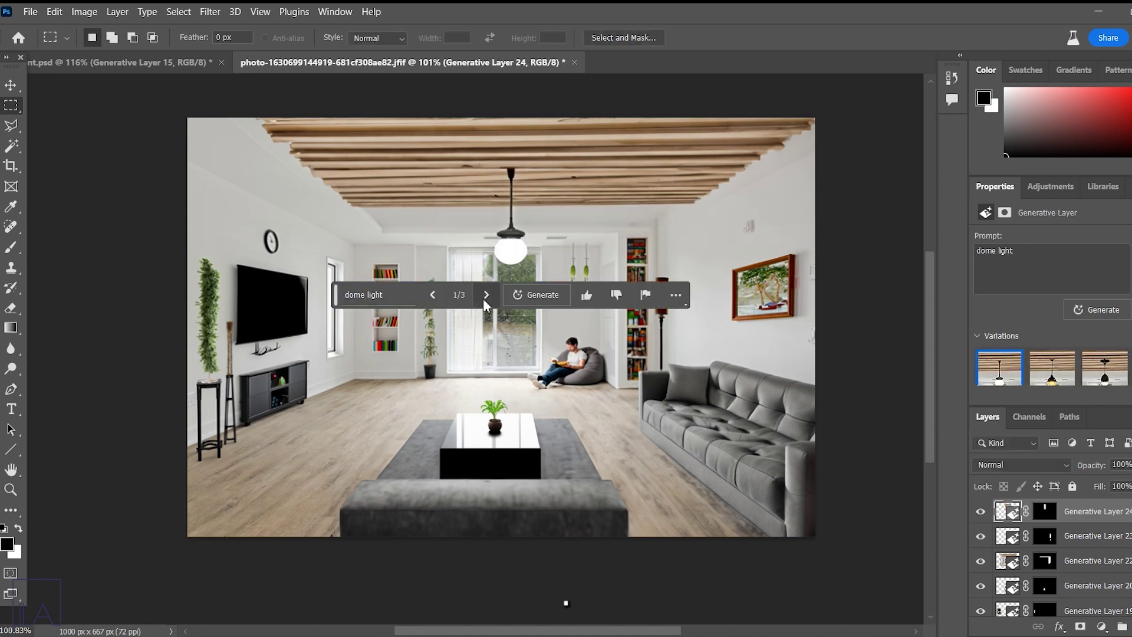
left_click(486, 303)
left_click(486, 303)
scroll(485, 304, "down", 2)
scroll(407, 318, "up", 2)
Regenerate the ceiling light with the prompt "hanging boho dome light" and choose the second variation
left_click(380, 292)
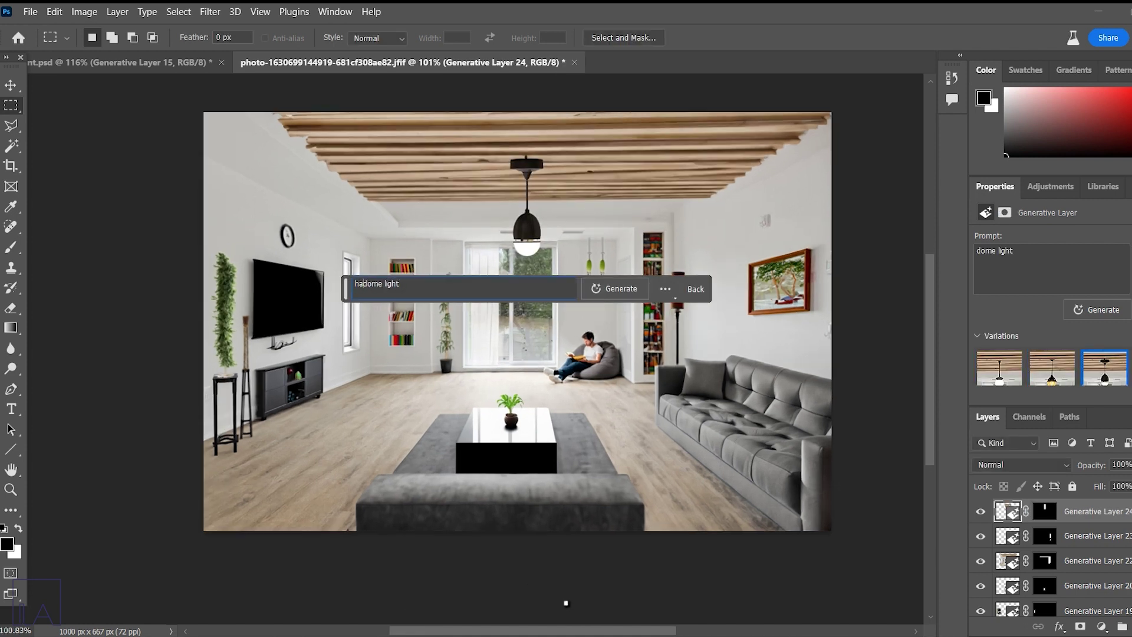
type("hanging boho")
key("Return")
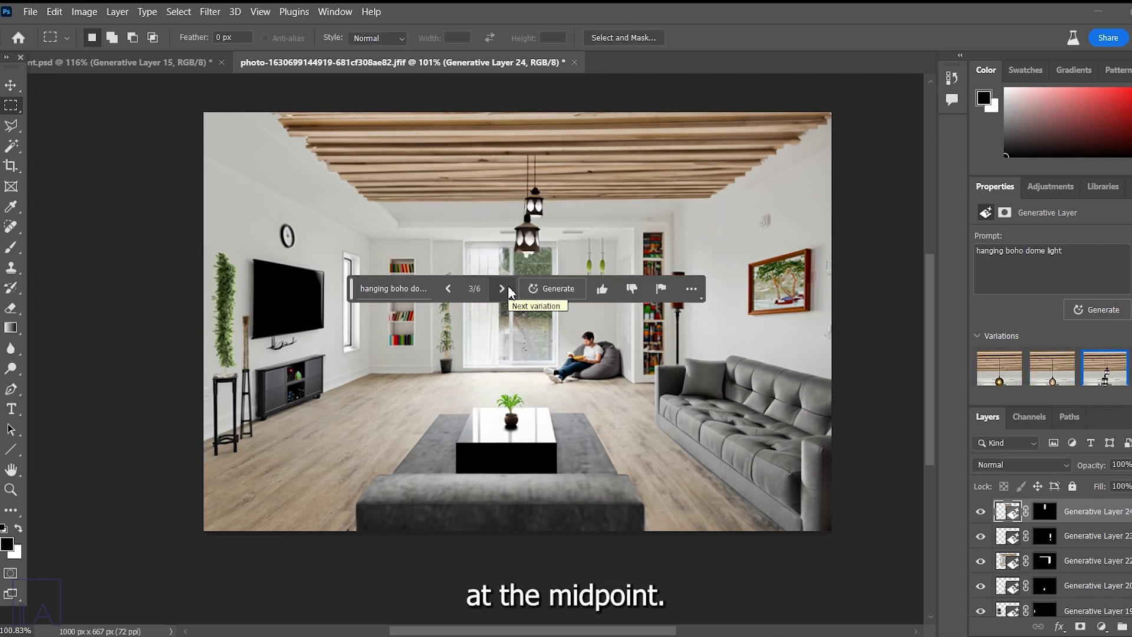
left_click(448, 288)
key("v")
Try to reposition the hanging dome light with Free Transform, undo the move, and deselect the layer
scroll(465, 283, "up", 3)
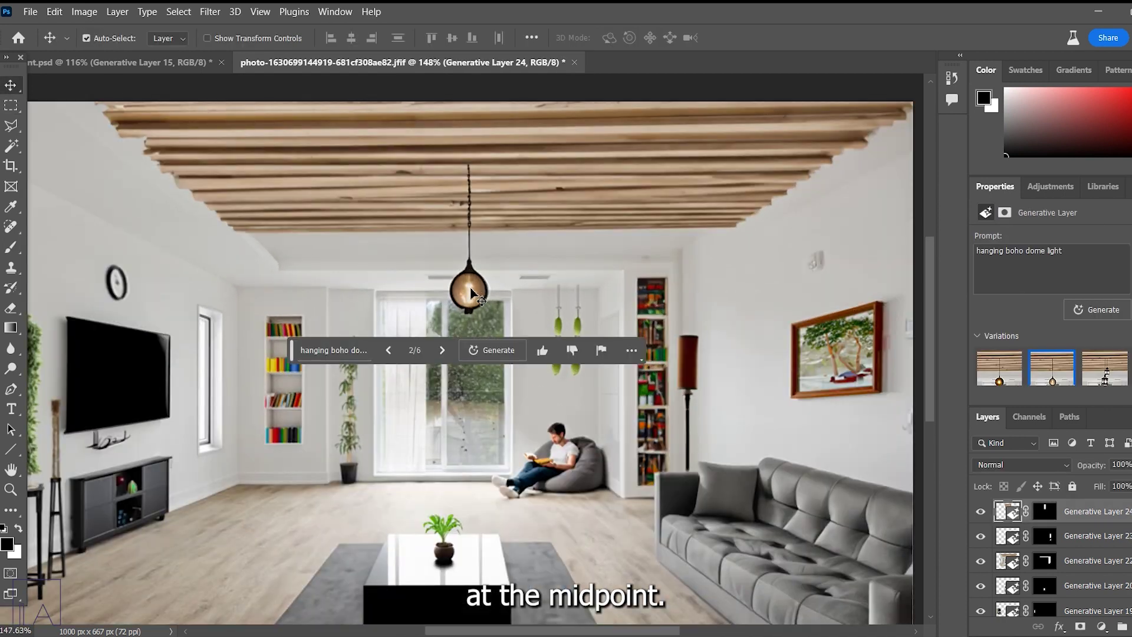
key("ctrl+t")
left_click_drag(469, 290, 458, 286)
key("ctrl+z")
left_click_drag(352, 359, 341, 371)
key("Return")
scroll(383, 277, "down", 5)
scroll(391, 247, "up", 5)
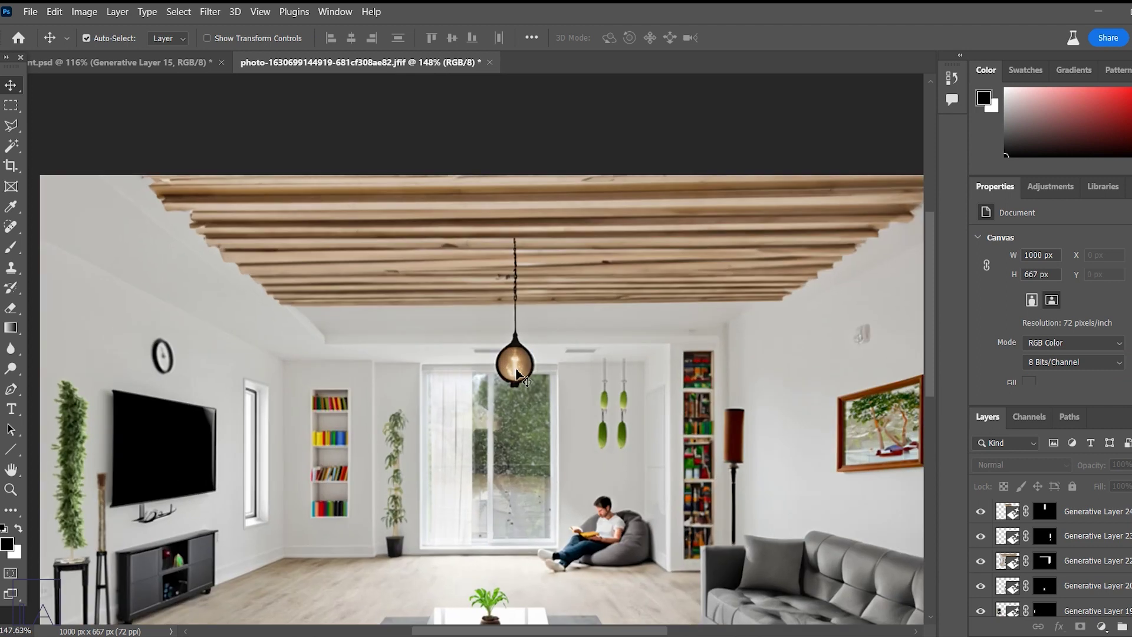
left_click(517, 369)
scroll(495, 236, "down", 5)
left_click(780, 403)
scroll(413, 348, "down", 2)
scroll(440, 337, "up", 4)
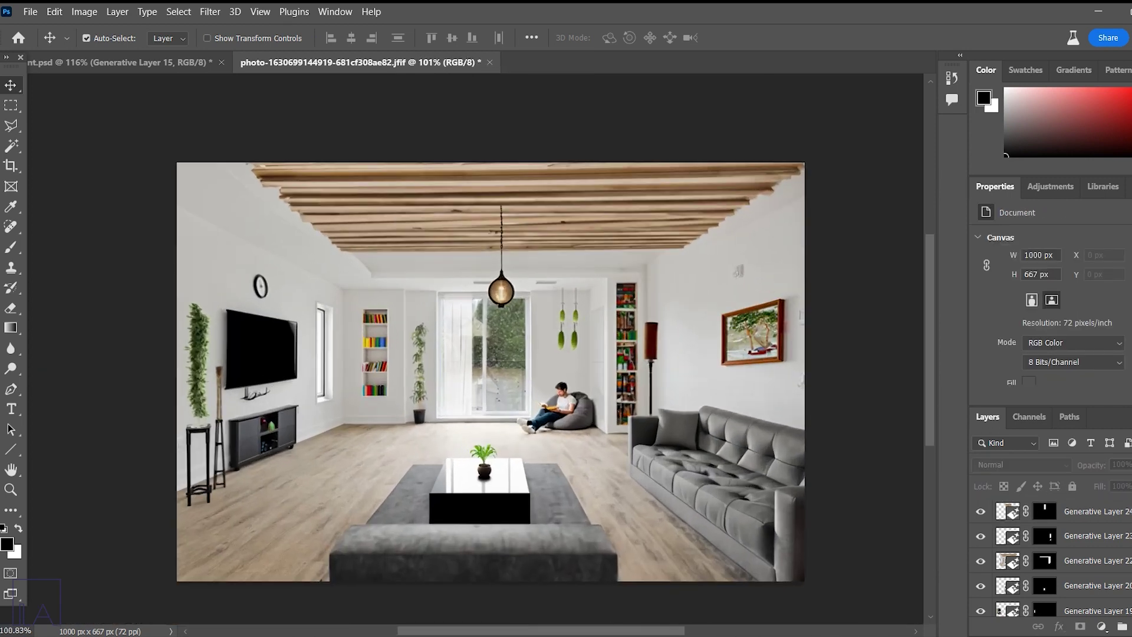
Marquee-select a tall area of the wooden ceiling beside the existing pendant and generate a "hanging boho dome light" there
key("m")
scroll(472, 191, "up", 3)
left_click_drag(472, 189, 509, 295)
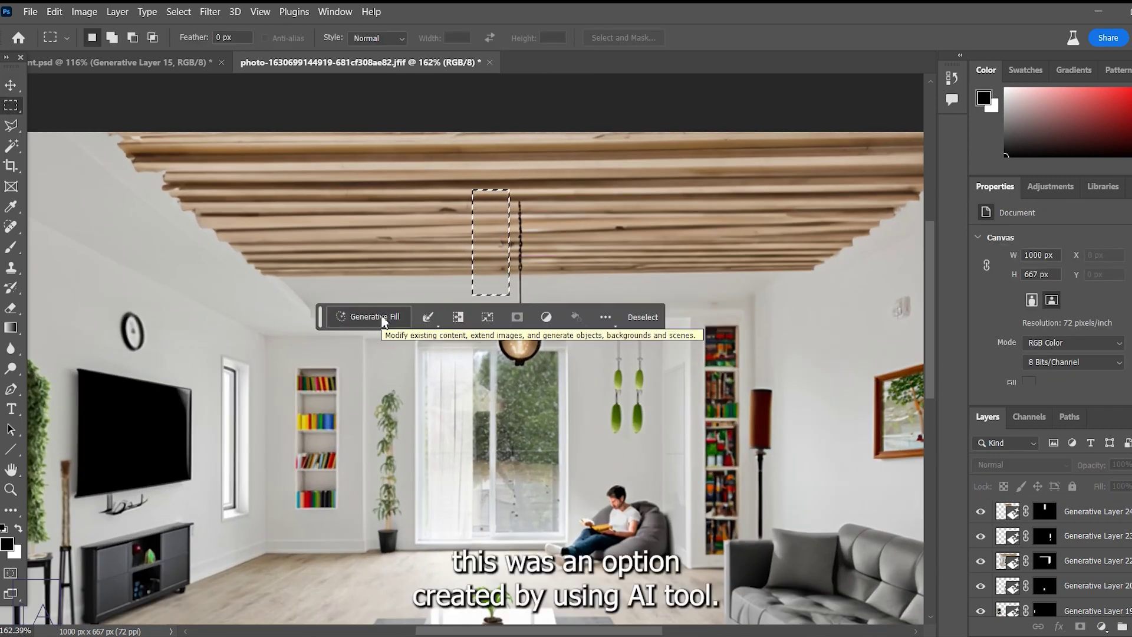
key("ctrl+d")
left_click_drag(452, 228, 453, 182)
left_click(361, 337)
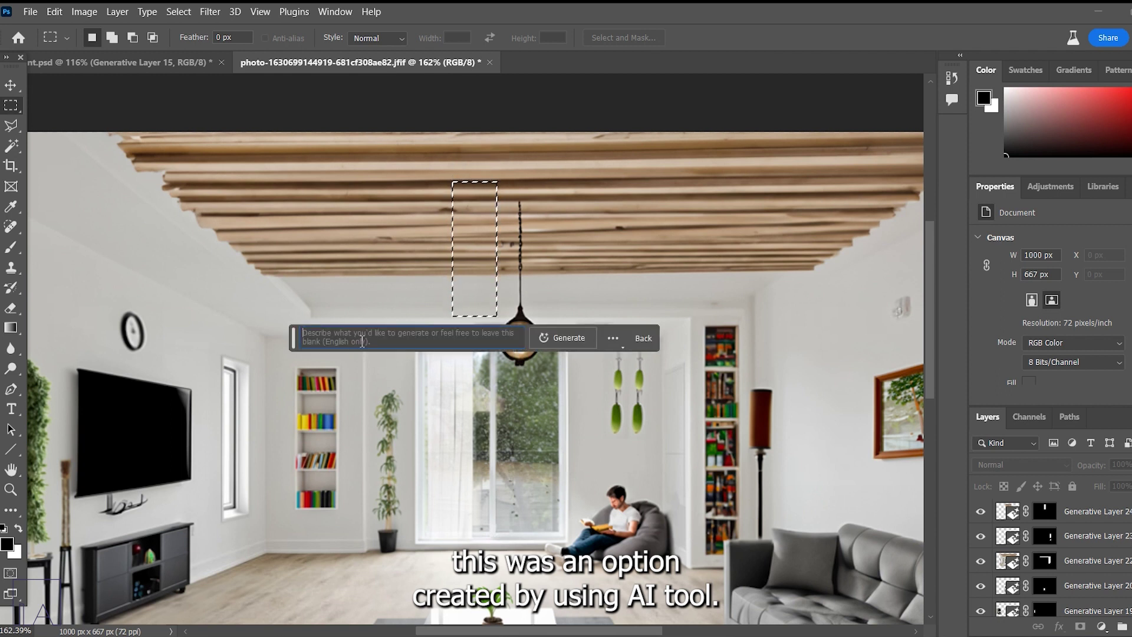
type("hanging boho round light")
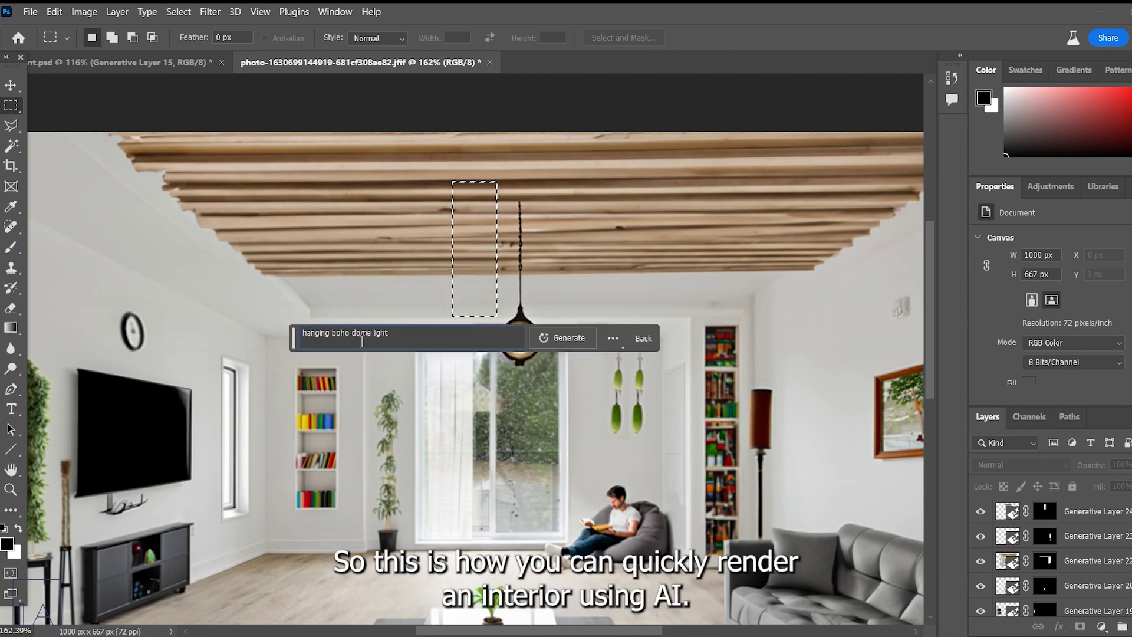
key("Return")
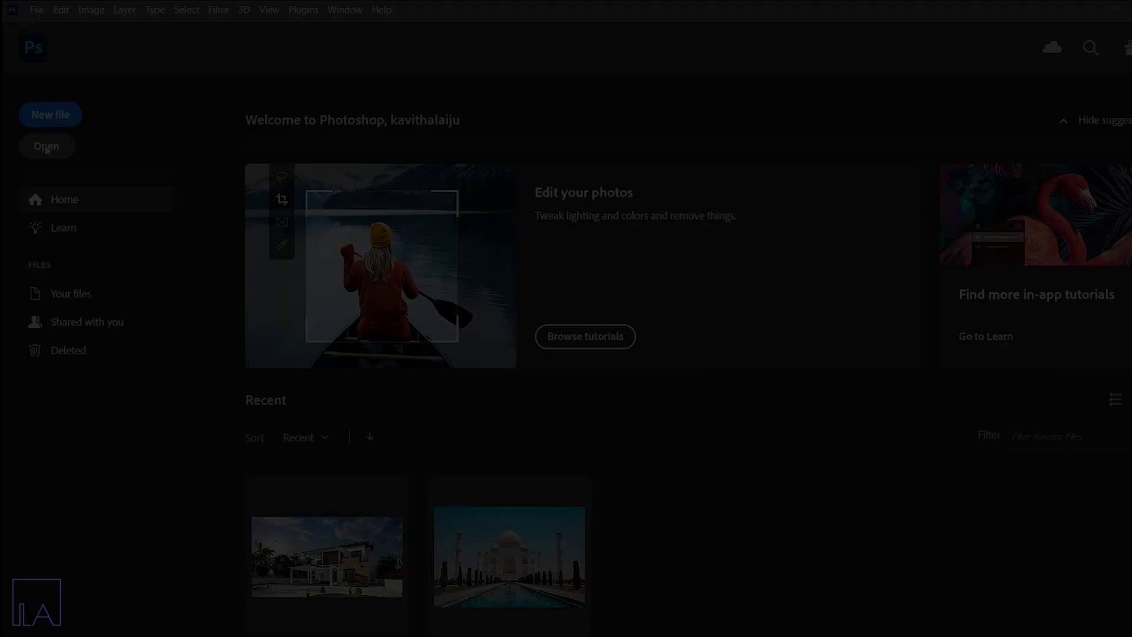
Open the exterior house image IMG_20220831_103925.jpg and activate the Lasso tool
left_click(792, 366)
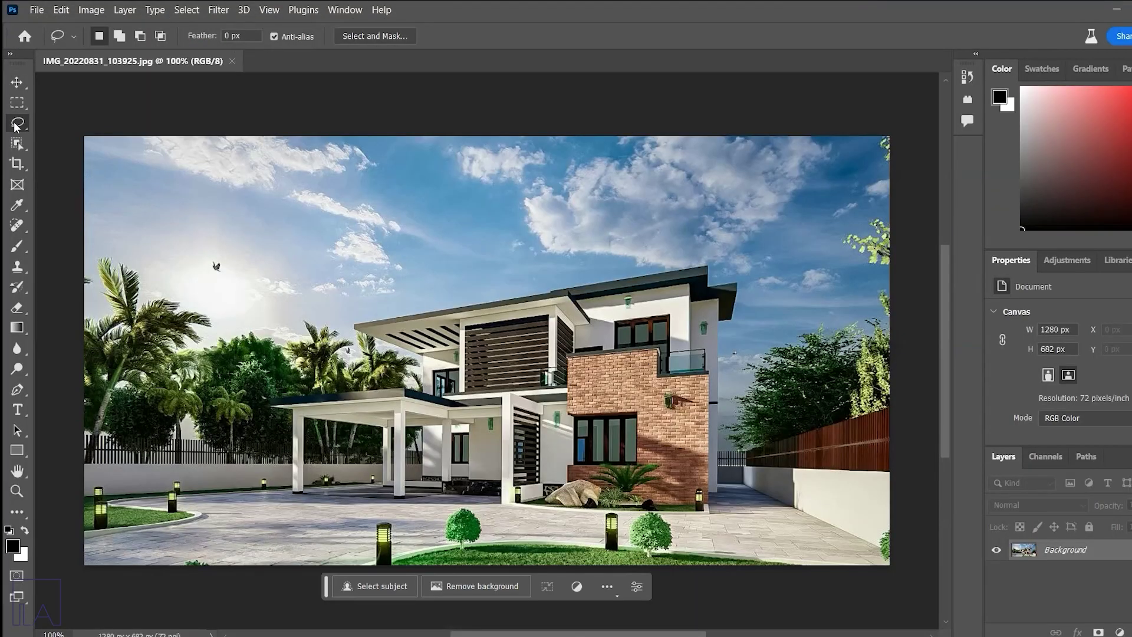
right_click(15, 125)
left_click(64, 126)
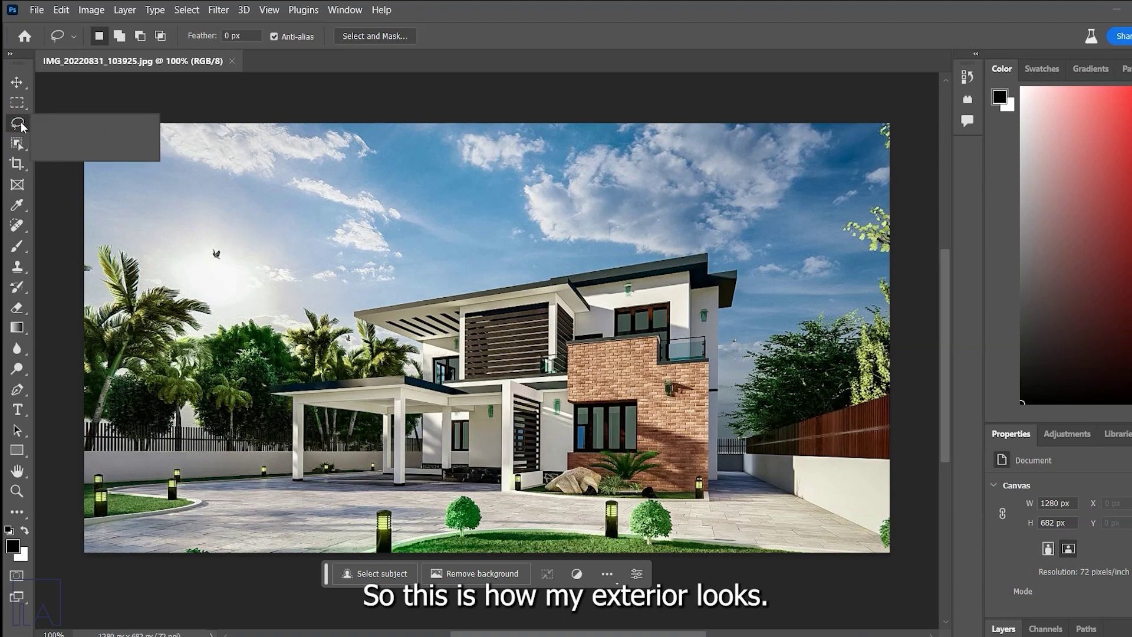
right_click(18, 123)
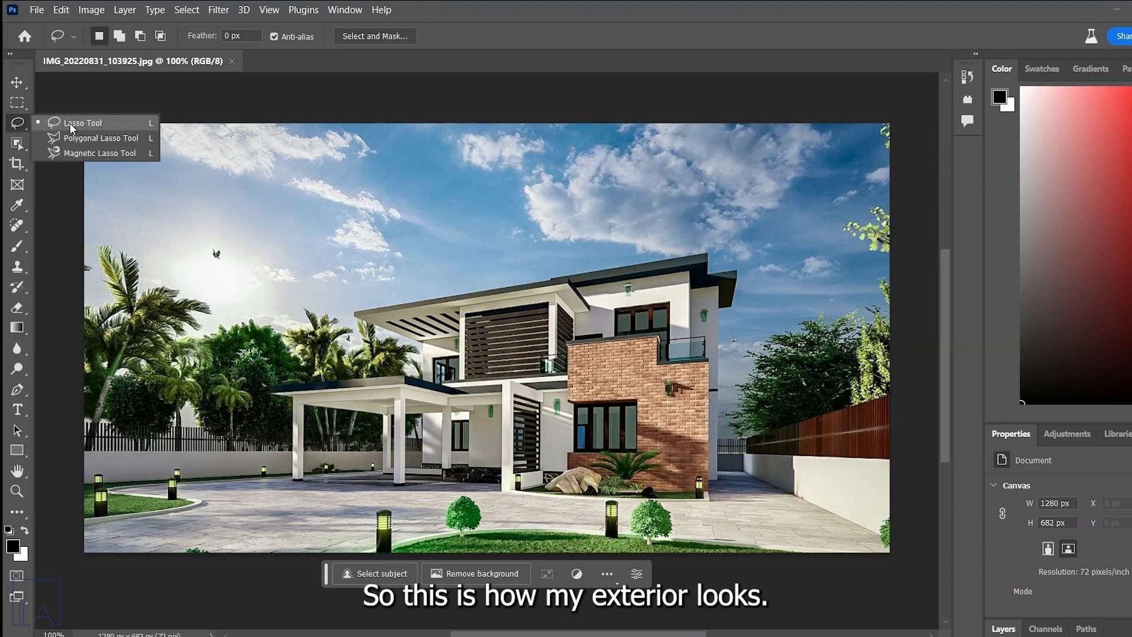
left_click(71, 125)
Lasso a car-shaped area beneath the carport and enter "CAR" as its Generative Fill prompt
left_click_drag(312, 484, 312, 484)
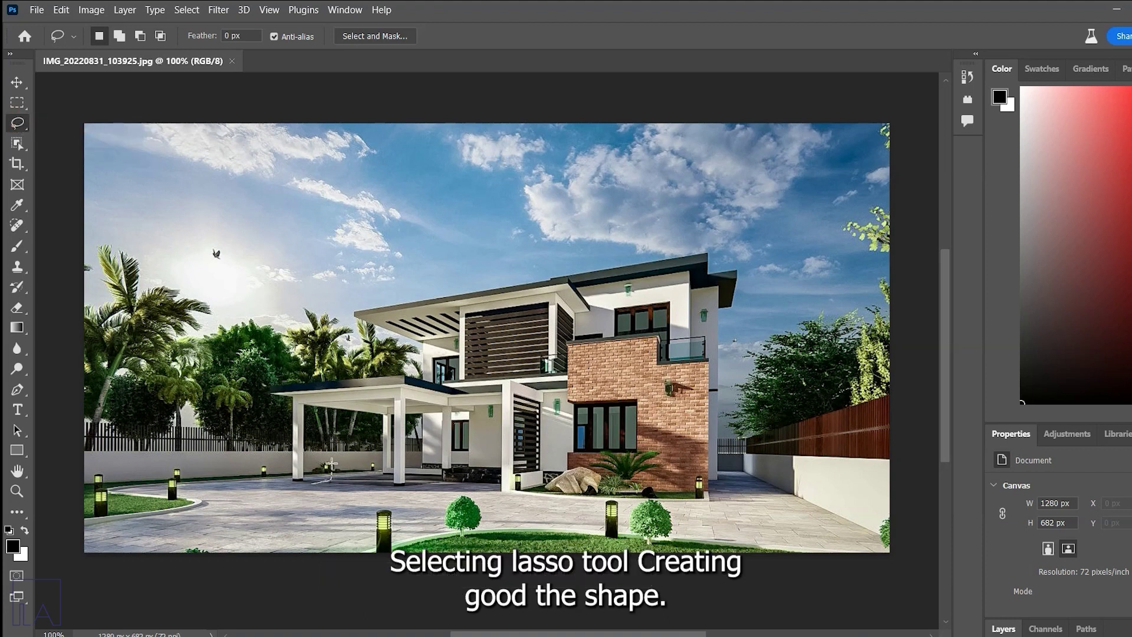
mouse_move(416, 432)
left_mouse_down()
mouse_move(434, 447)
mouse_move(430, 472)
left_mouse_up()
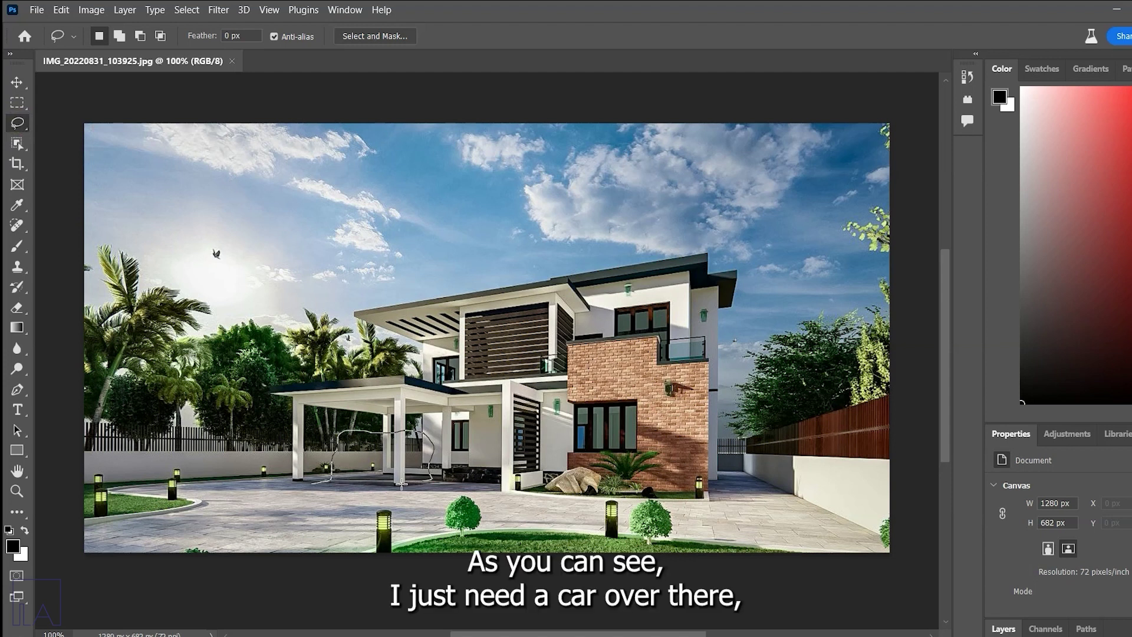
left_click_drag(327, 483, 326, 482)
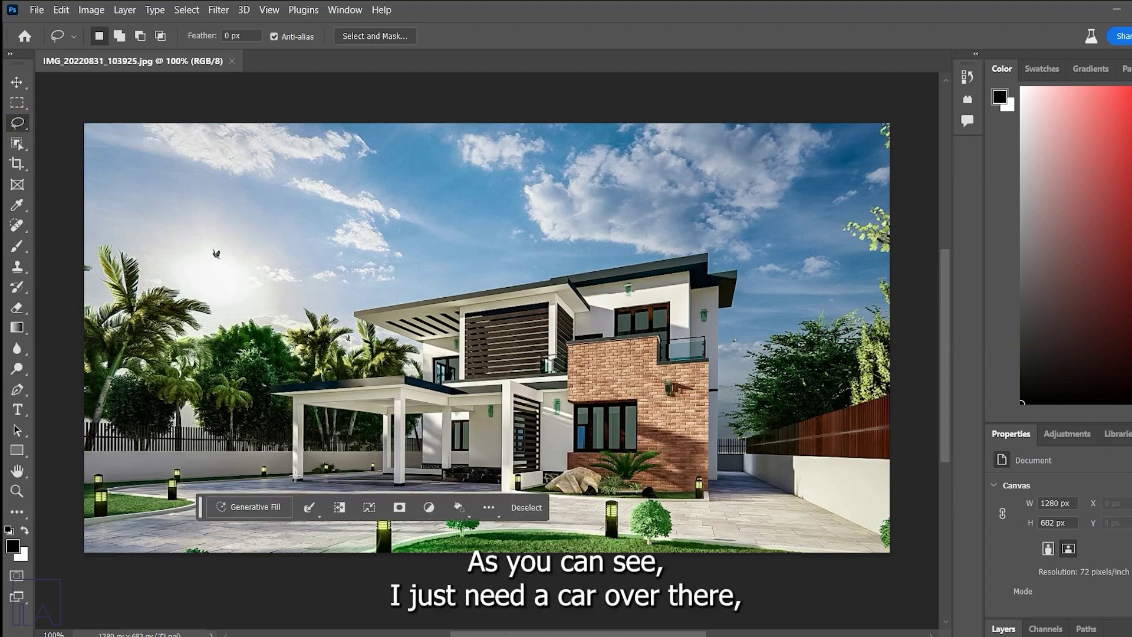
left_click(239, 506)
type("CRD")
key("BackSpace")
key("BackSpace")
type("AR")
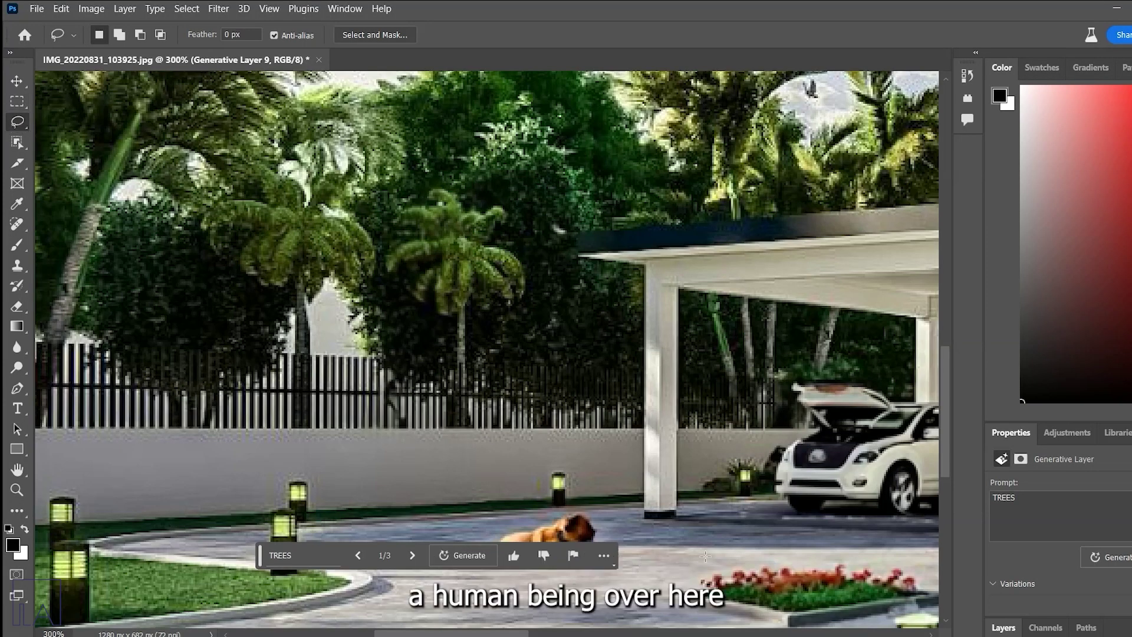
Lasso a person-shaped area between the carport's front column and the white car, and generate a "FEMALE" figure there
left_click_drag(705, 556, 710, 516)
left_click_drag(763, 366, 800, 481)
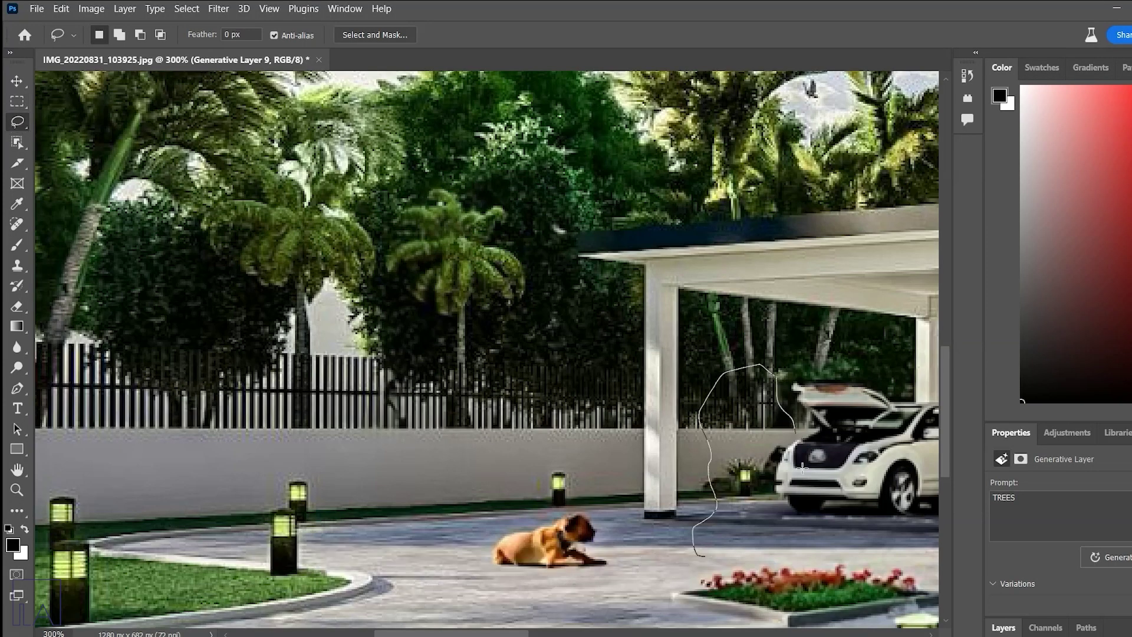
left_click_drag(697, 557, 698, 558)
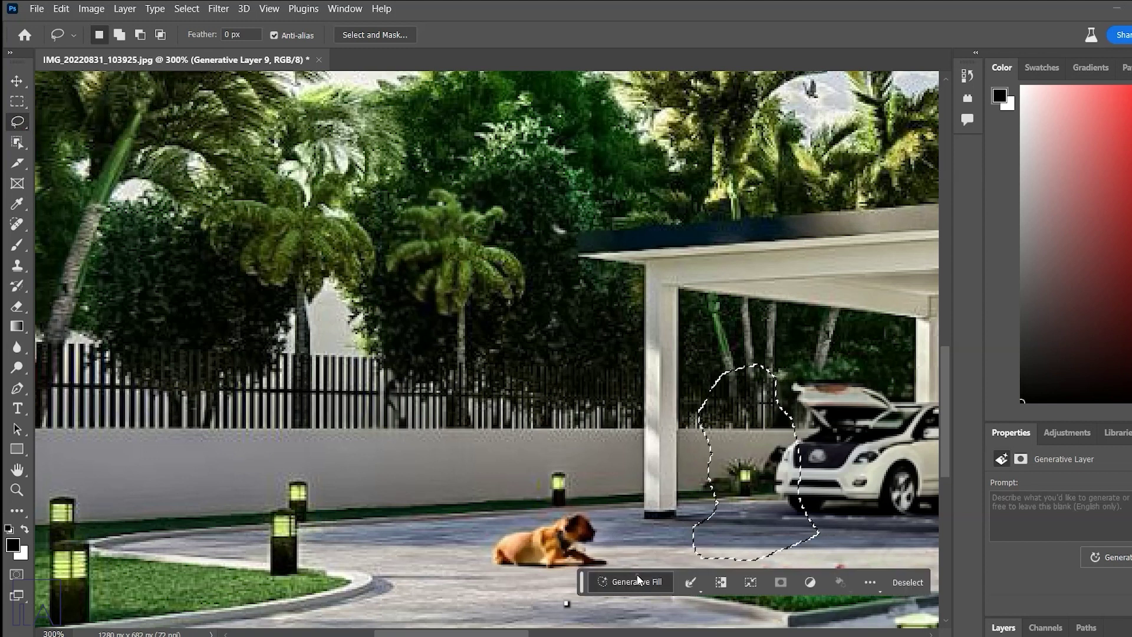
type("FEMAK")
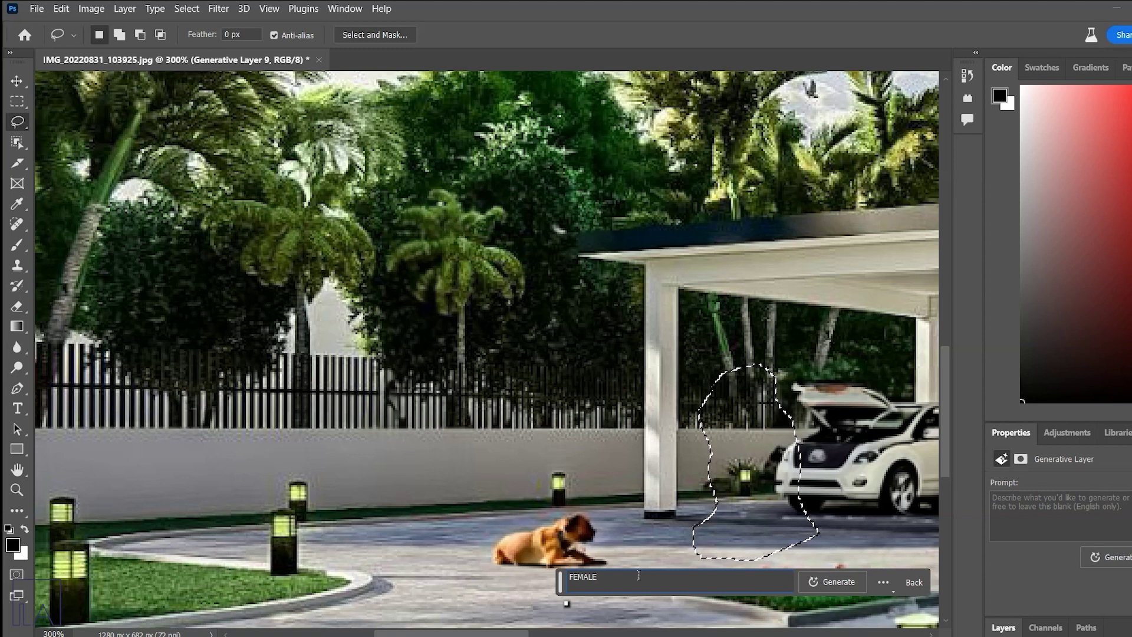
type("E")
left_click(847, 581)
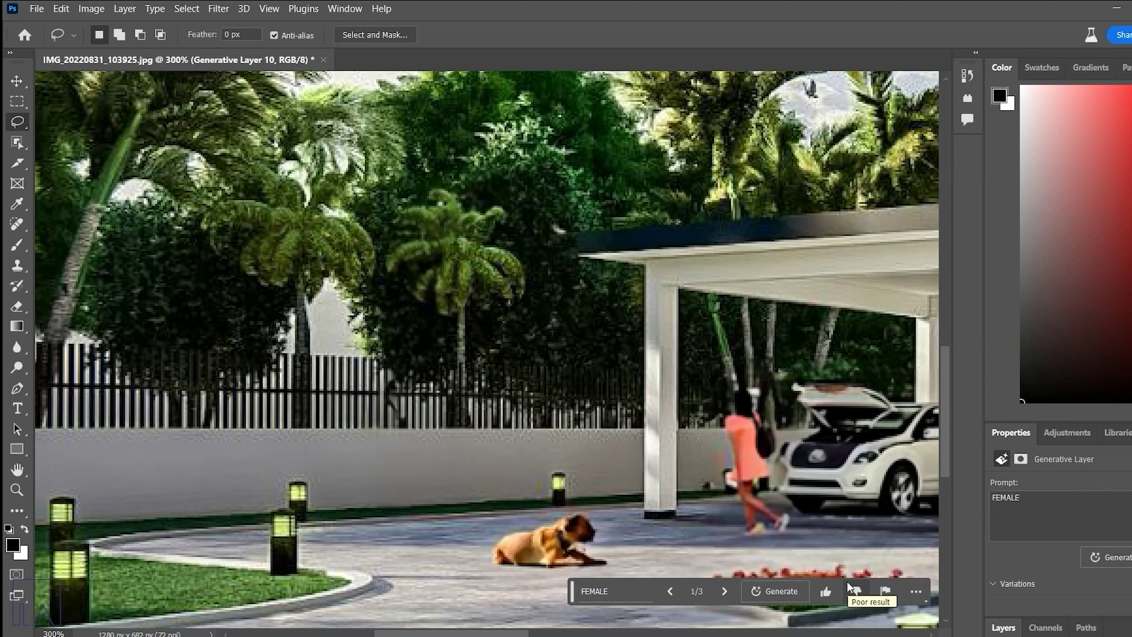
Compare the variations of the generated female figure and choose the second one
left_click(730, 589)
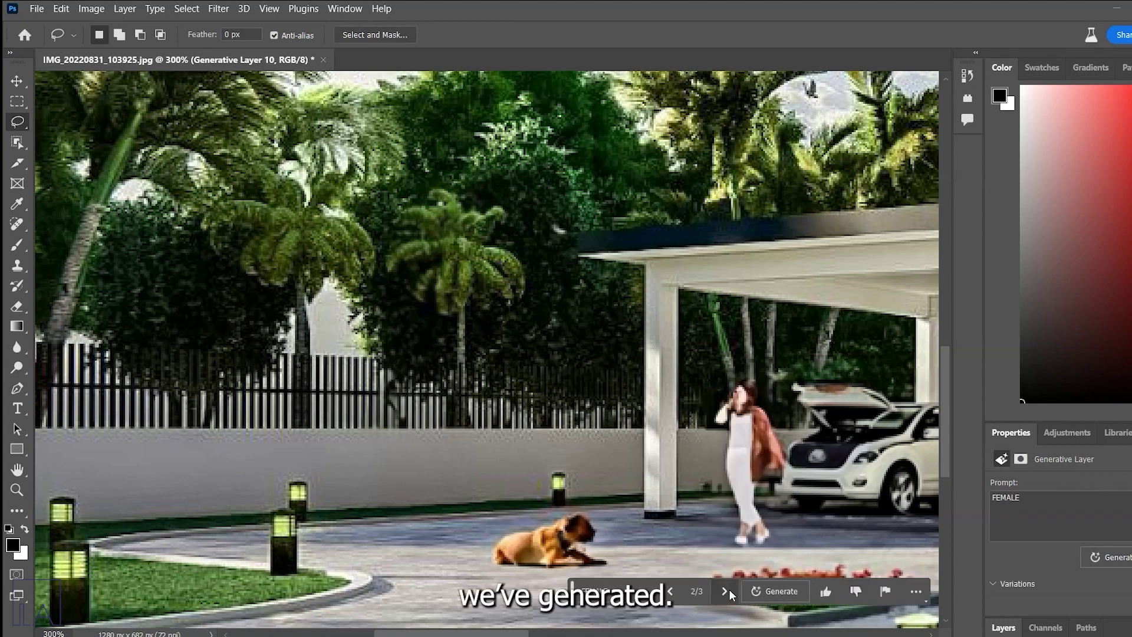
left_click(727, 589)
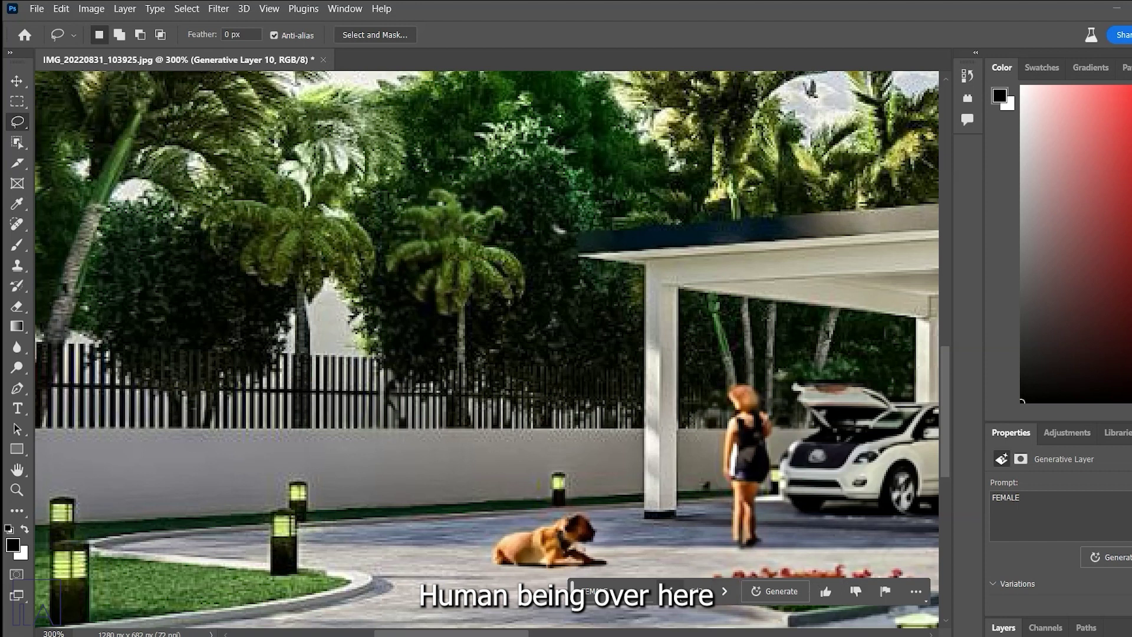
left_click(673, 590)
left_click(675, 592)
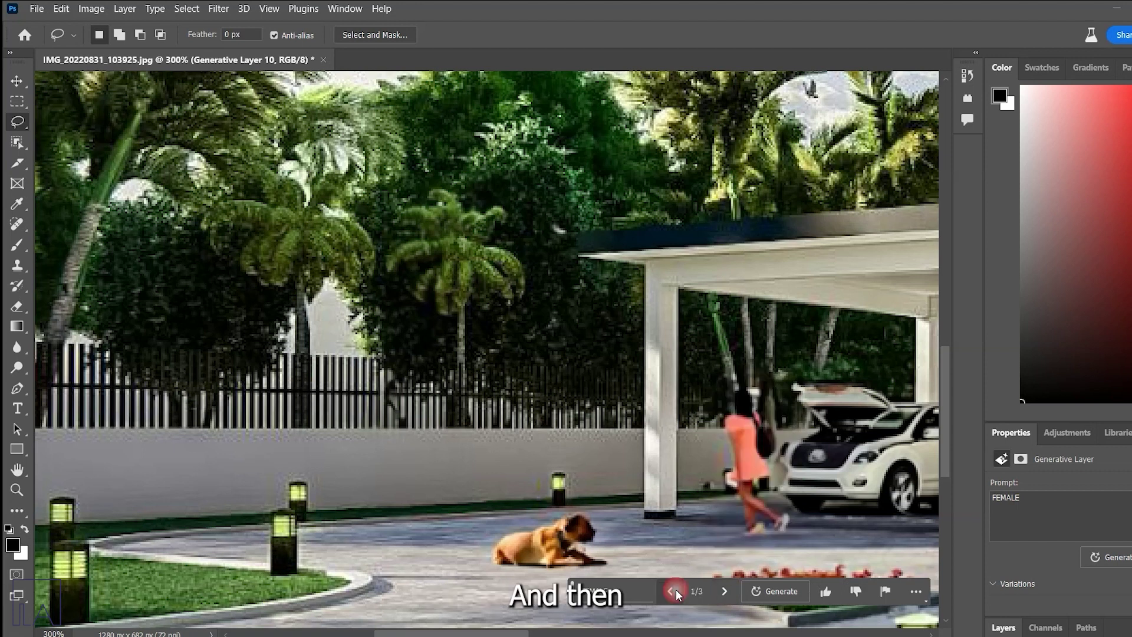
left_click(724, 591)
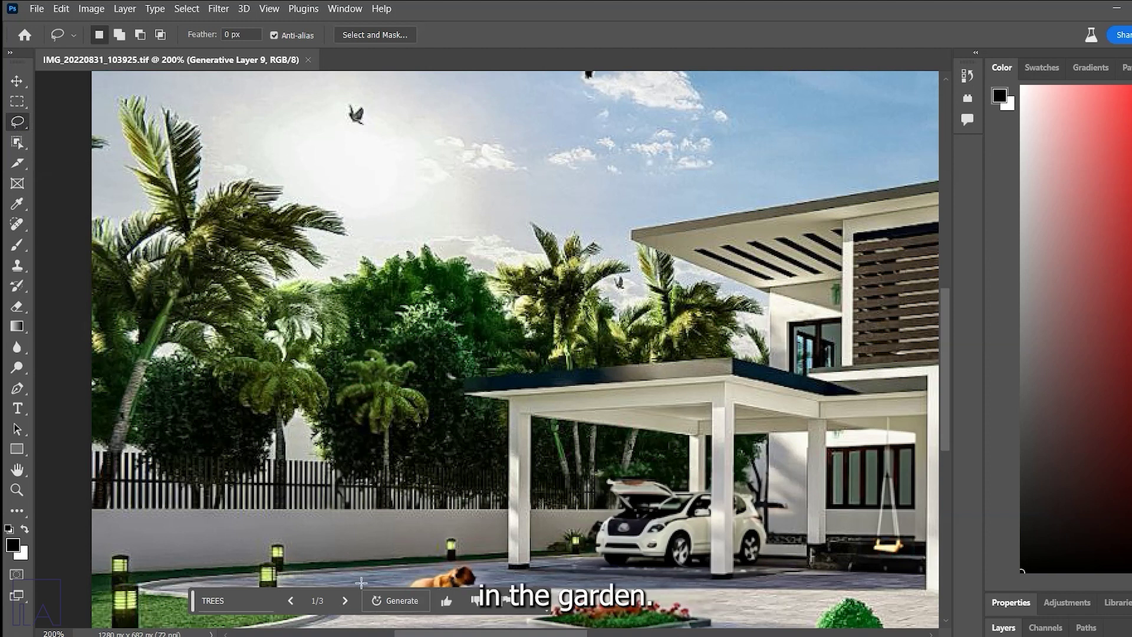
Lasso a low, wide area along the boundary wall behind the dog and generate a "BENCH" there
left_click_drag(362, 583, 363, 542)
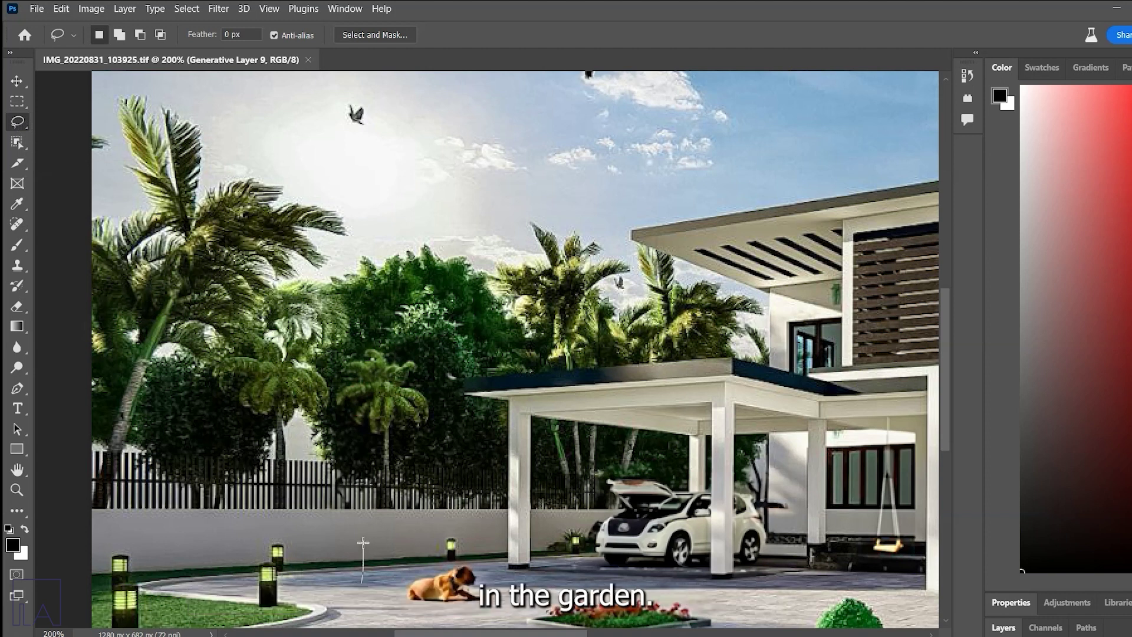
mouse_move(487, 532)
left_mouse_down()
mouse_move(492, 566)
mouse_move(426, 562)
left_mouse_up()
left_click_drag(349, 580, 350, 581)
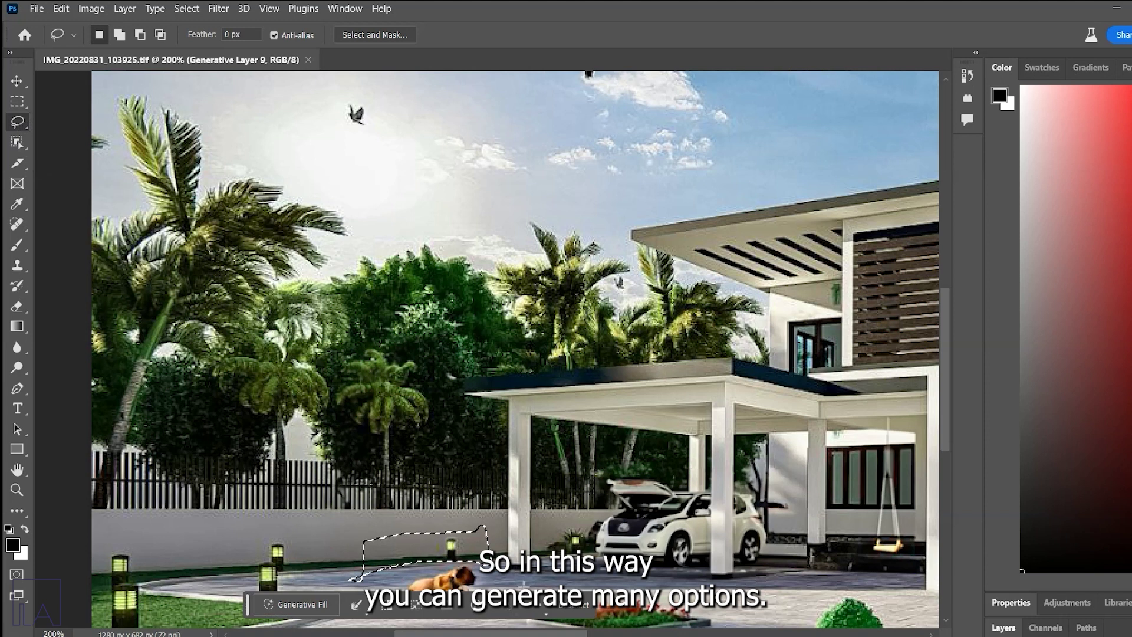
left_click(299, 606)
type("BENCH")
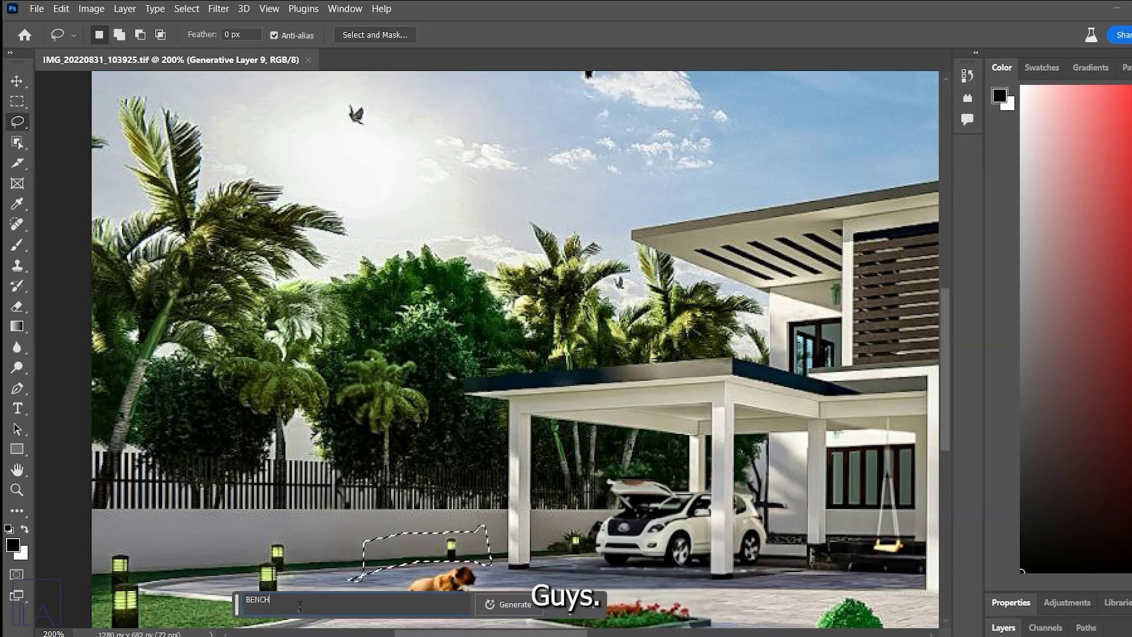
left_click(508, 604)
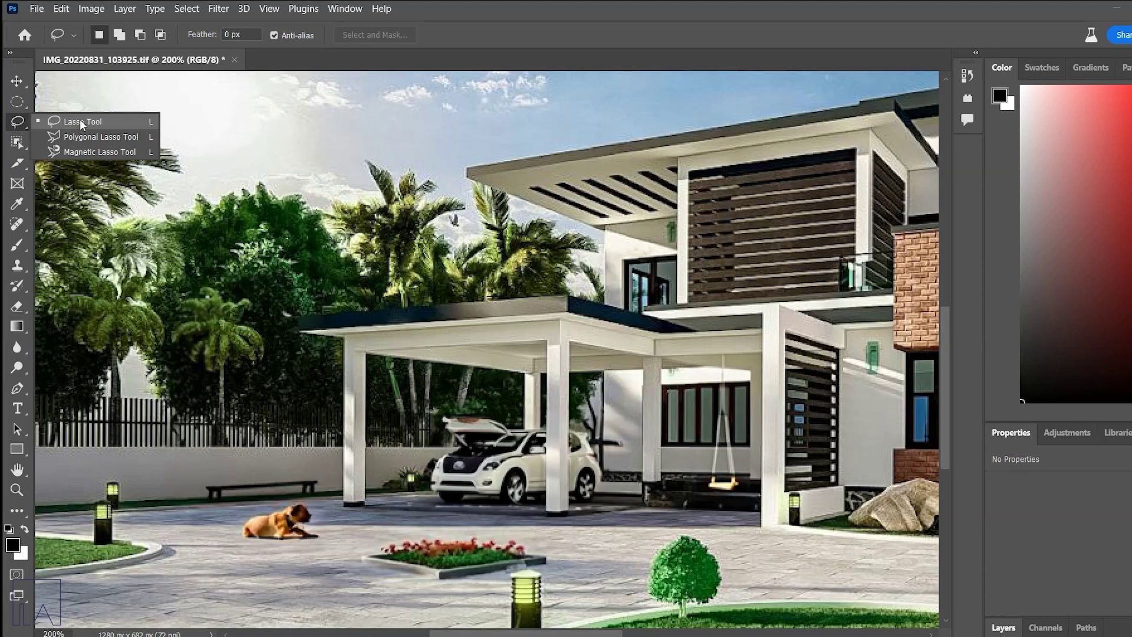
Lasso an area on the driveway beside the carport's front column and generate content with a prompt beginning "SCOO"
left_click(64, 116)
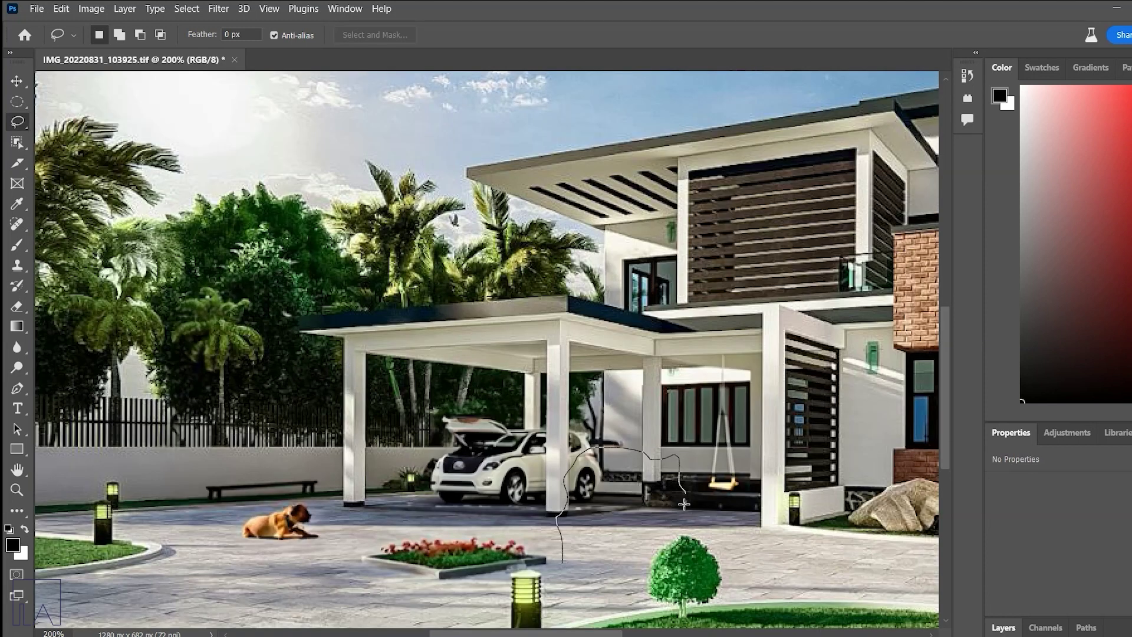
left_click_drag(564, 563, 562, 563)
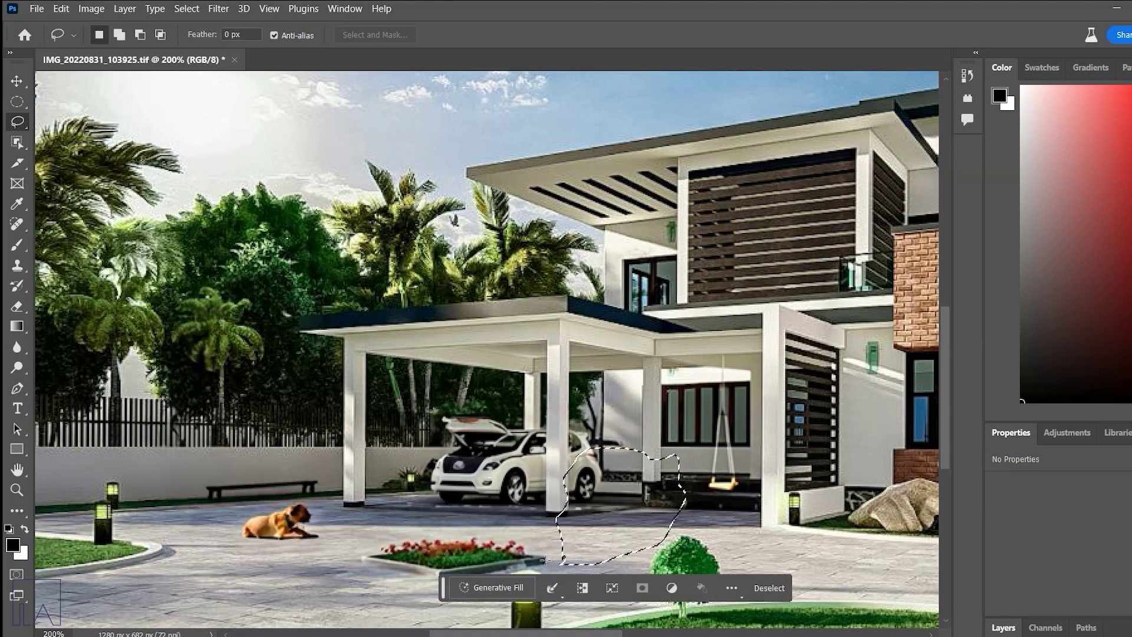
left_click(497, 588)
type("sc")
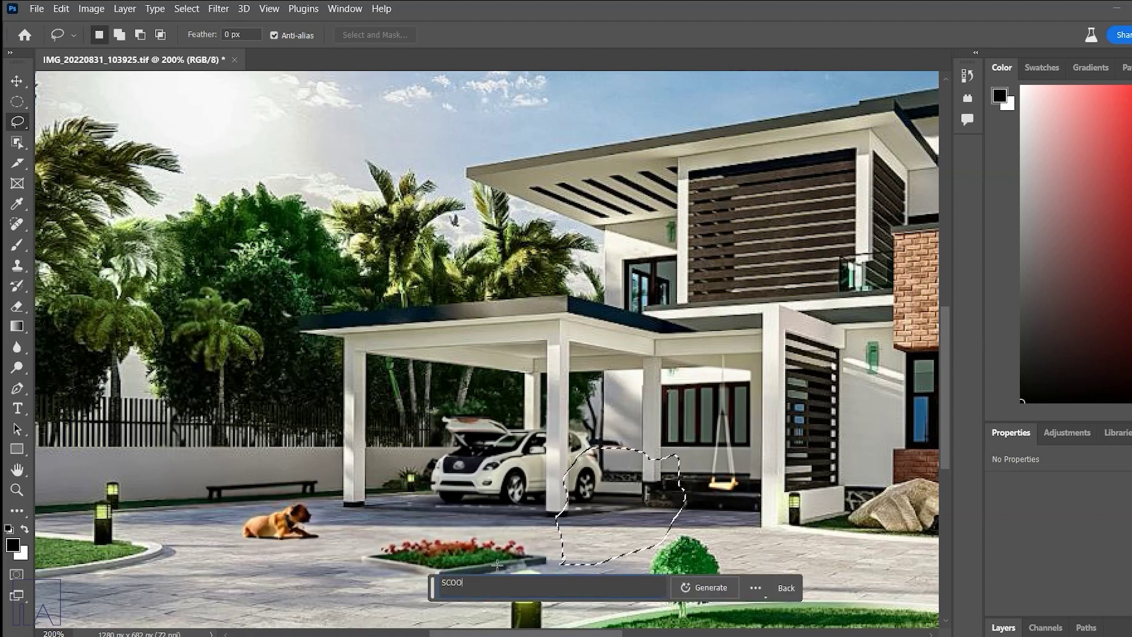
left_click(711, 597)
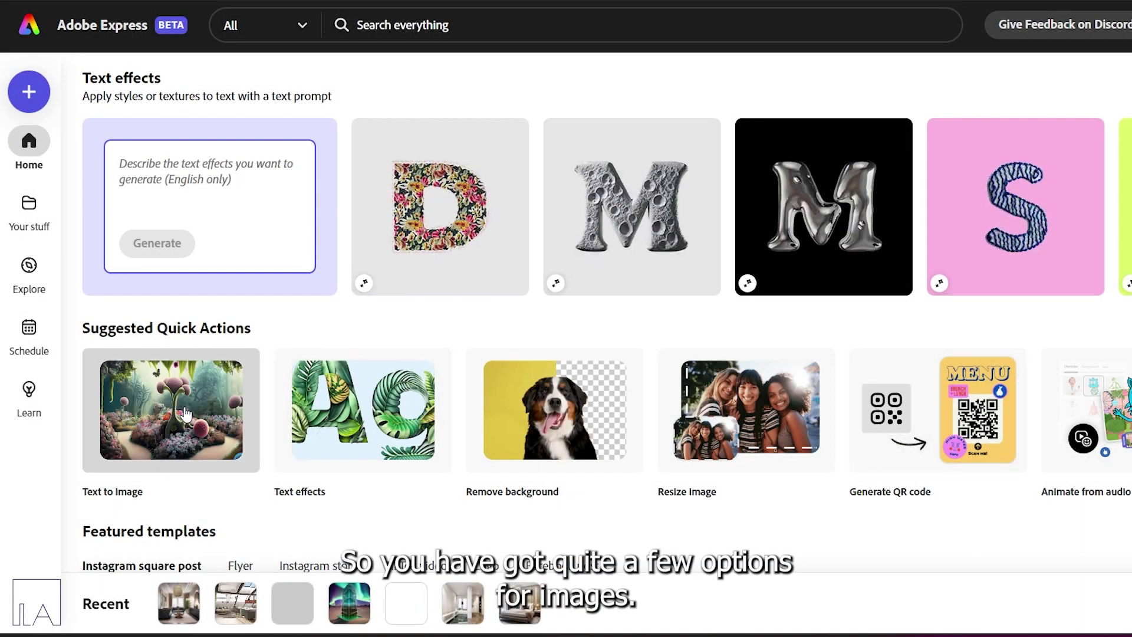
Switch to Adobe Express's Text to Image and generate a photo of "interior design of a luxury bedroom, natural color scheme"
left_click(185, 412)
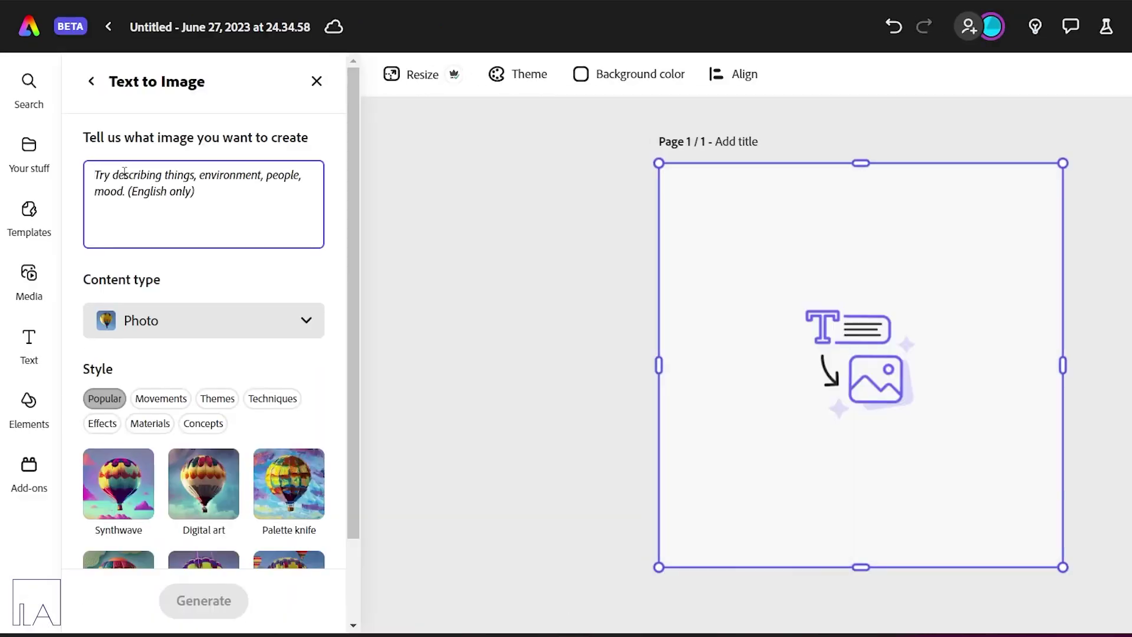
type("interior design of a luxury b")
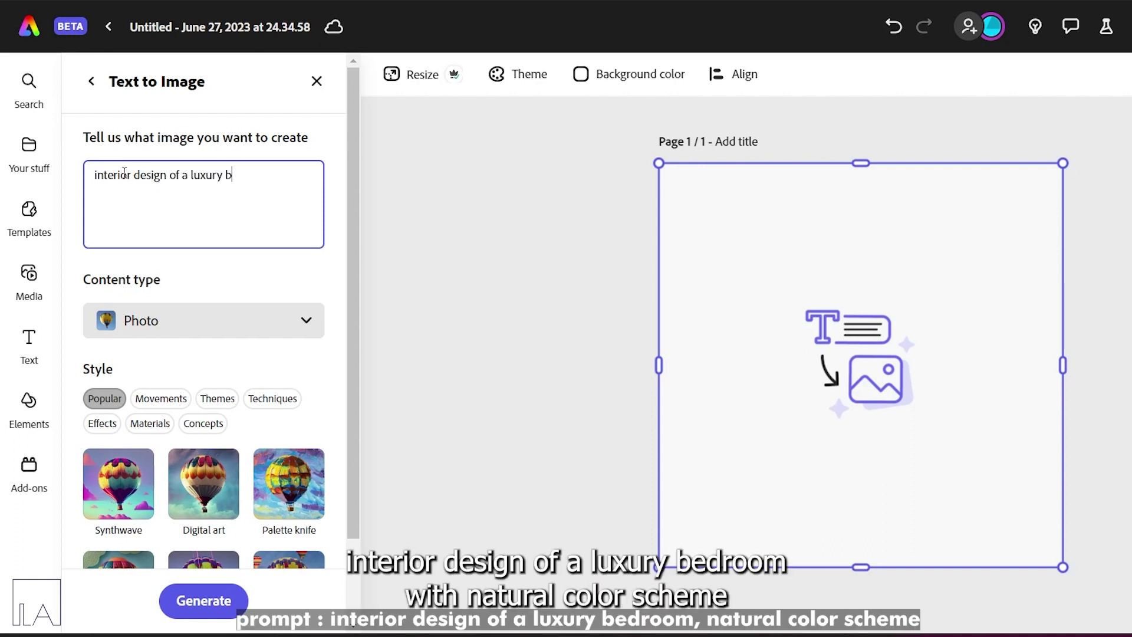
type("tural color scheme")
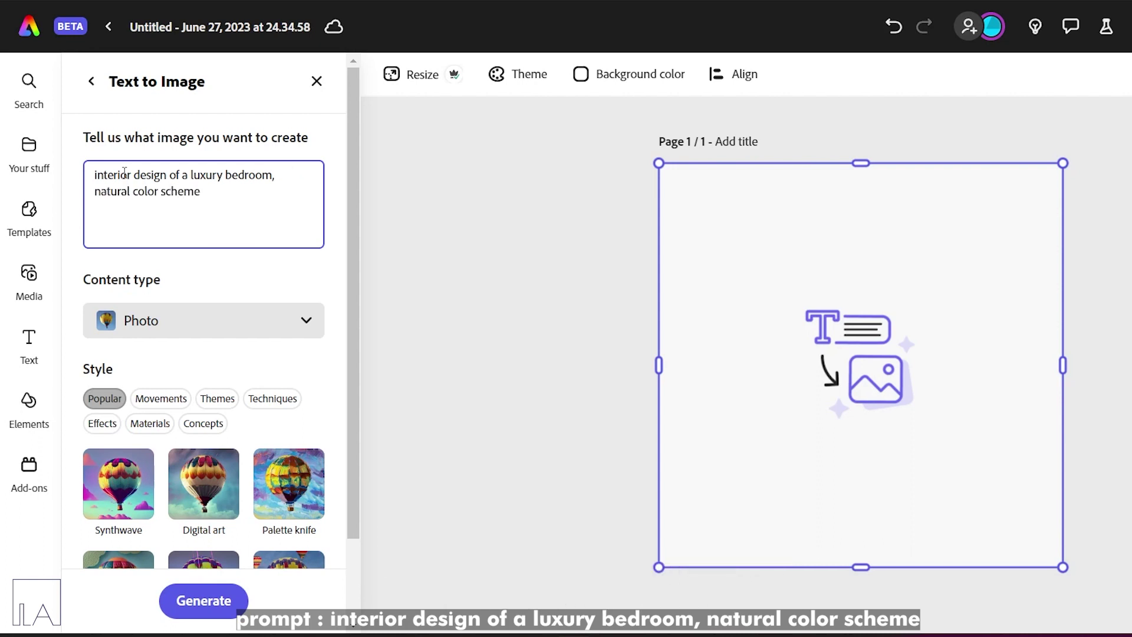
left_click(222, 599)
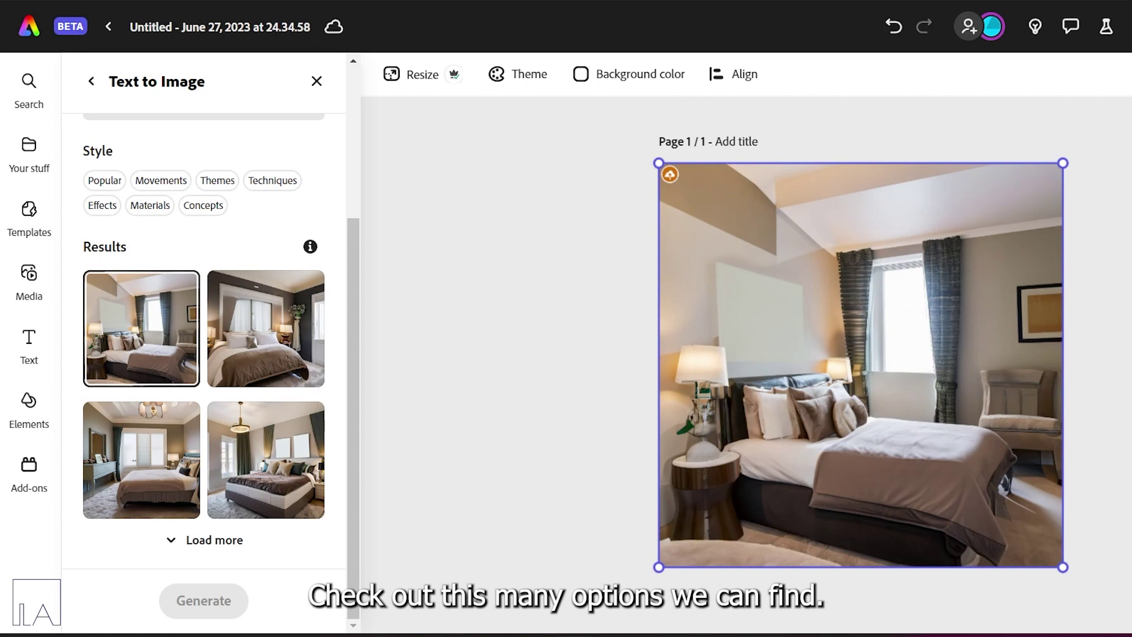
Preview the second, third and fourth generated luxury bedroom images on the page
left_click(251, 289)
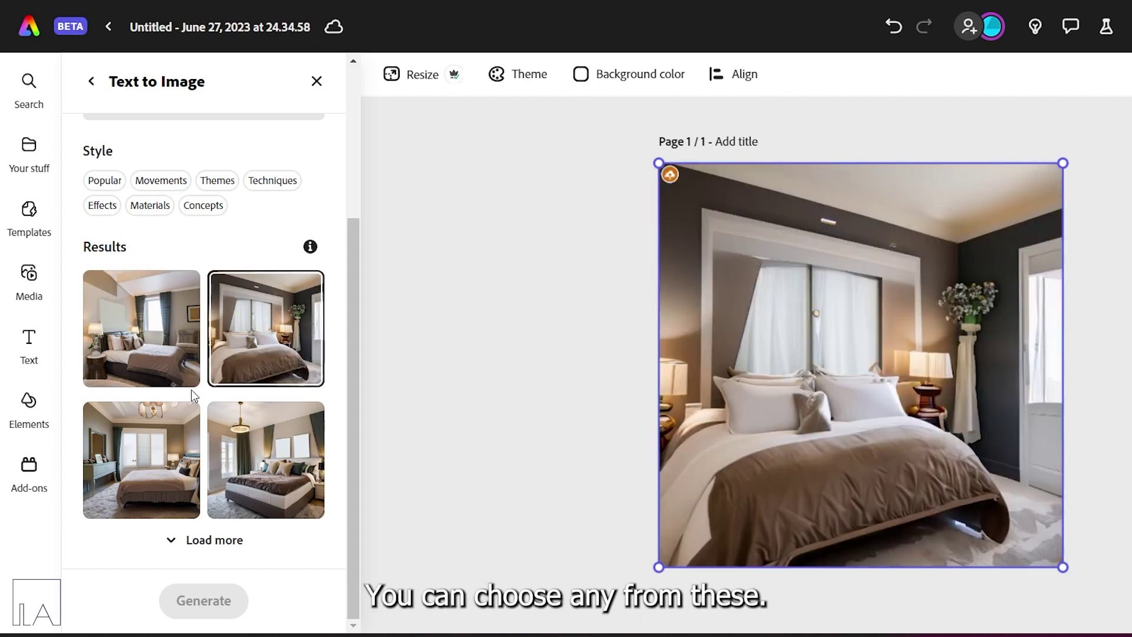
left_click(177, 424)
left_click(245, 465)
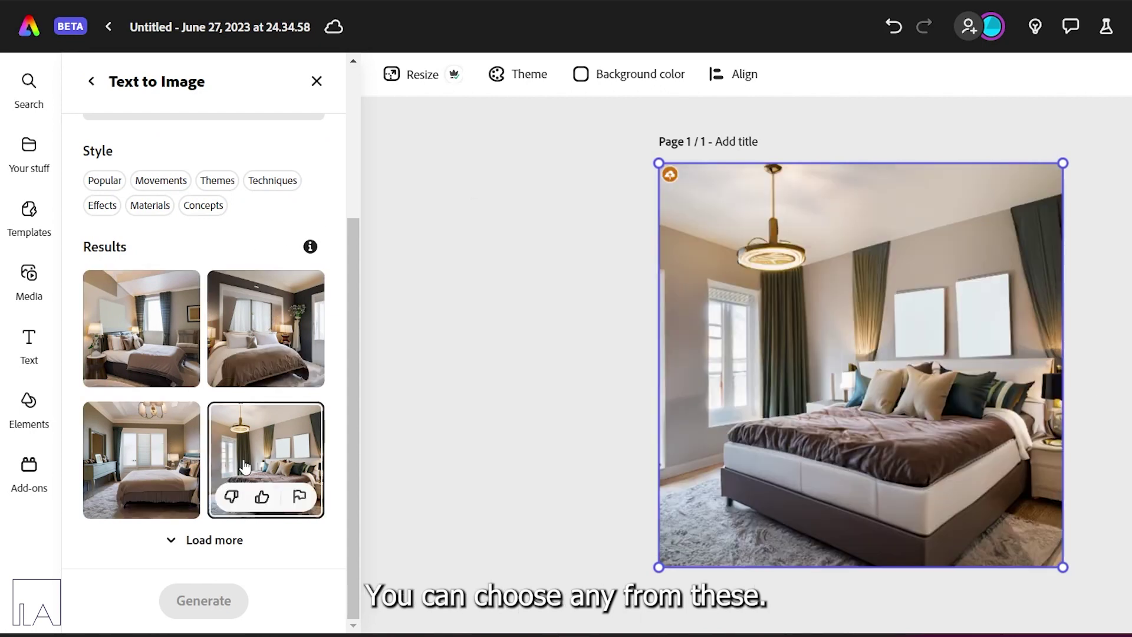
Load more luxury bedroom results, preview the four additional images and choose the last one
left_click(178, 540)
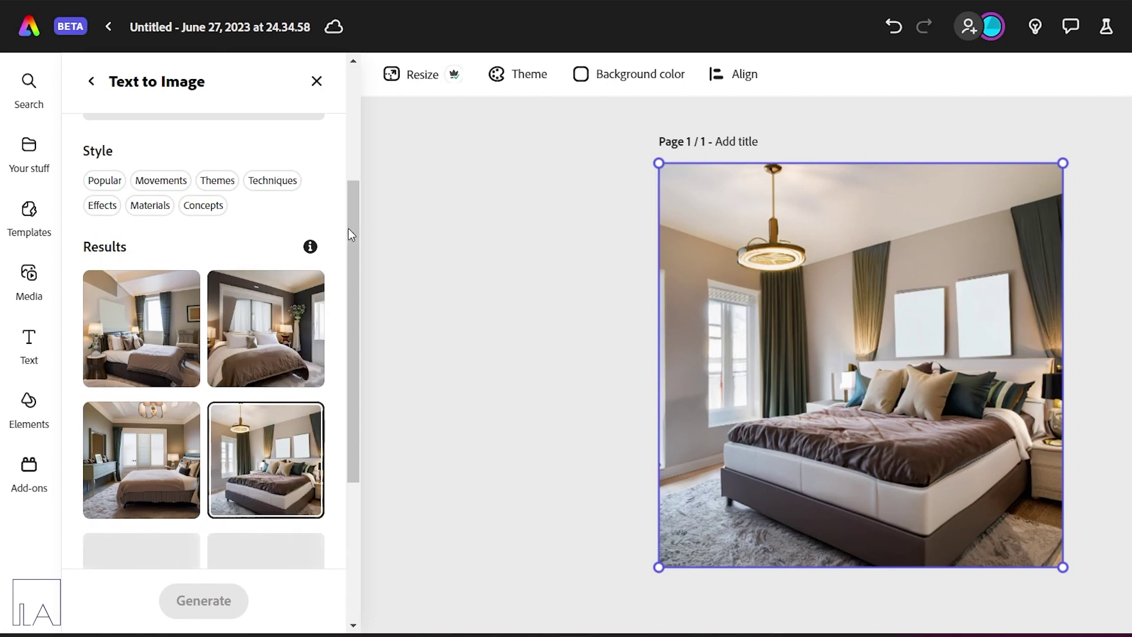
left_click_drag(352, 218, 349, 373)
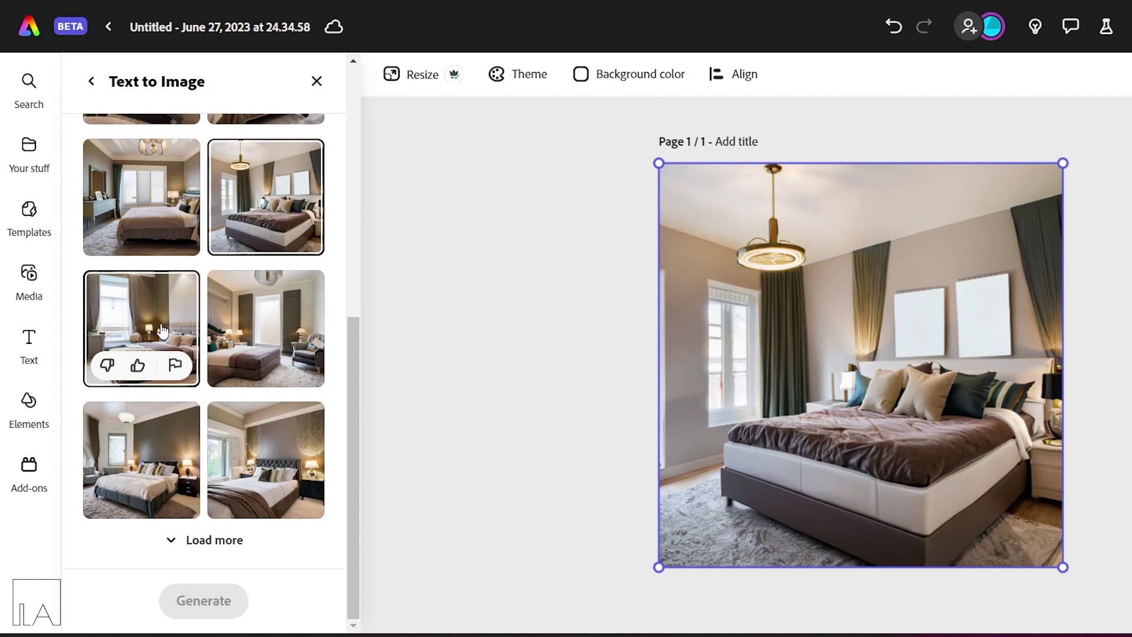
left_click(163, 330)
left_click(266, 322)
left_click(144, 449)
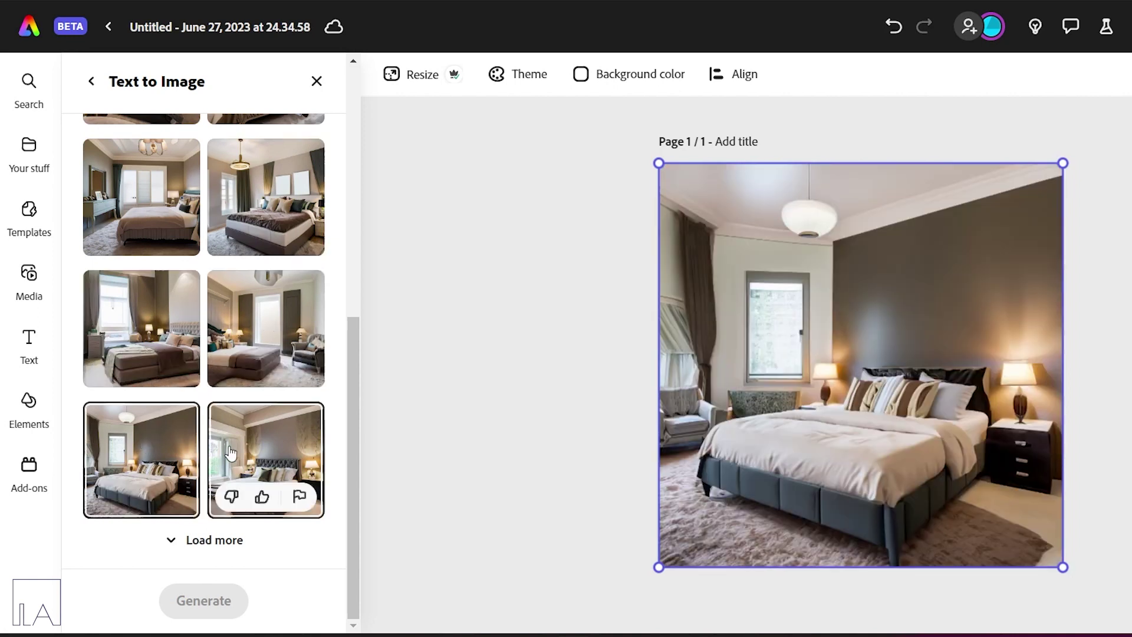
left_click(231, 452)
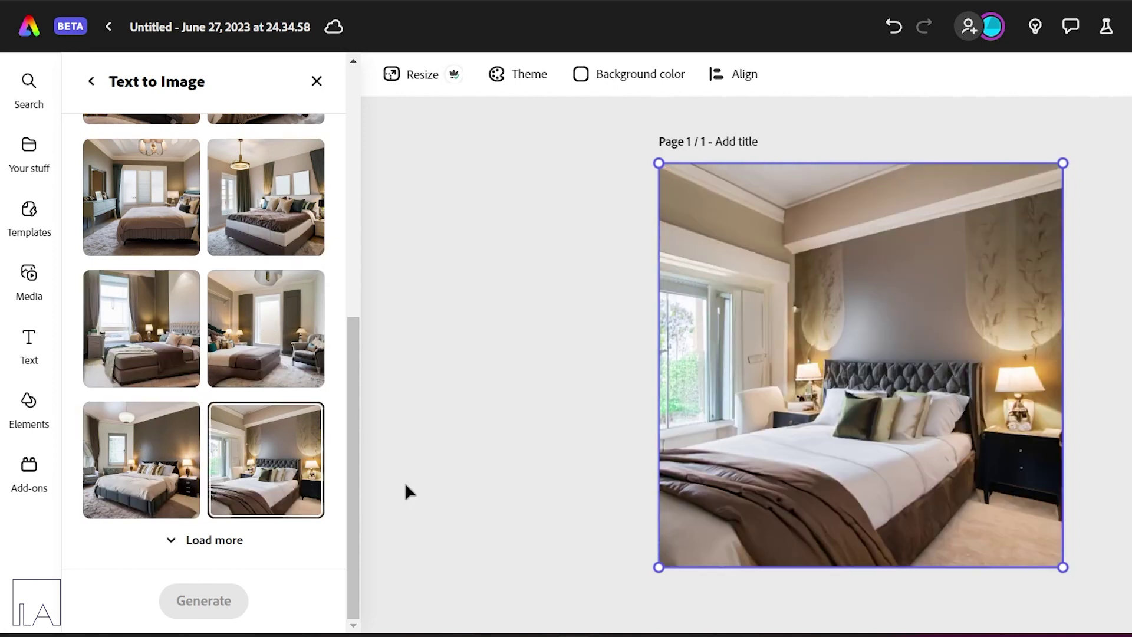
Change the prompt to "interior design of a bathroom with portuguese green tiles" and generate the images
left_click_drag(356, 488, 369, 236)
left_click_drag(249, 198, 51, 167)
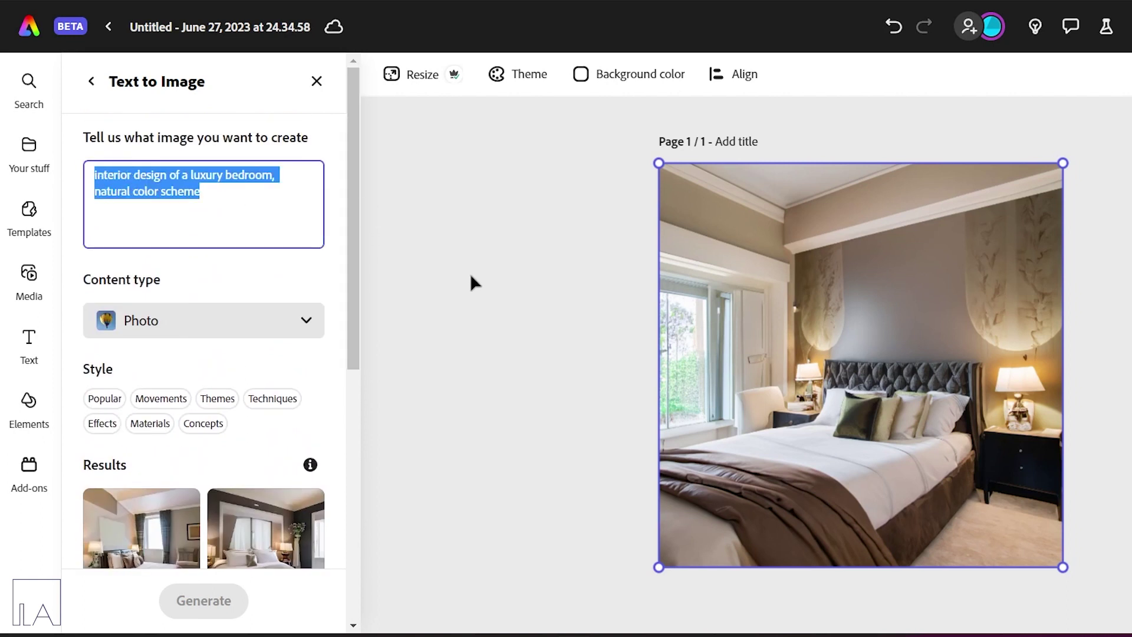
left_click_drag(208, 197, 192, 175)
type("bathroom")
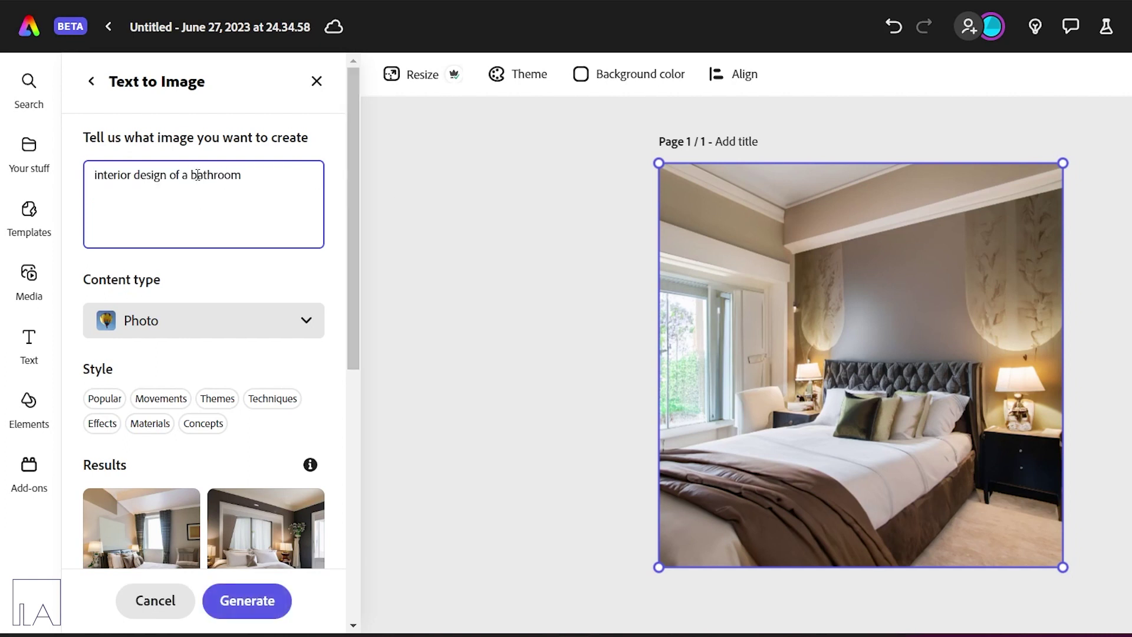
type(" with port")
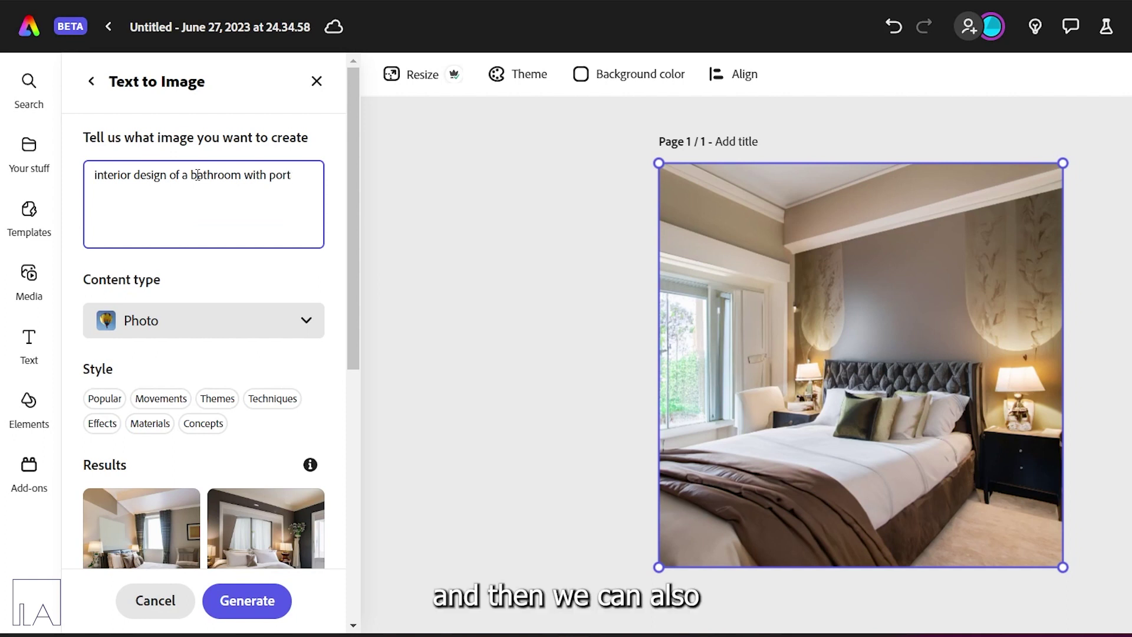
type("uguese ")
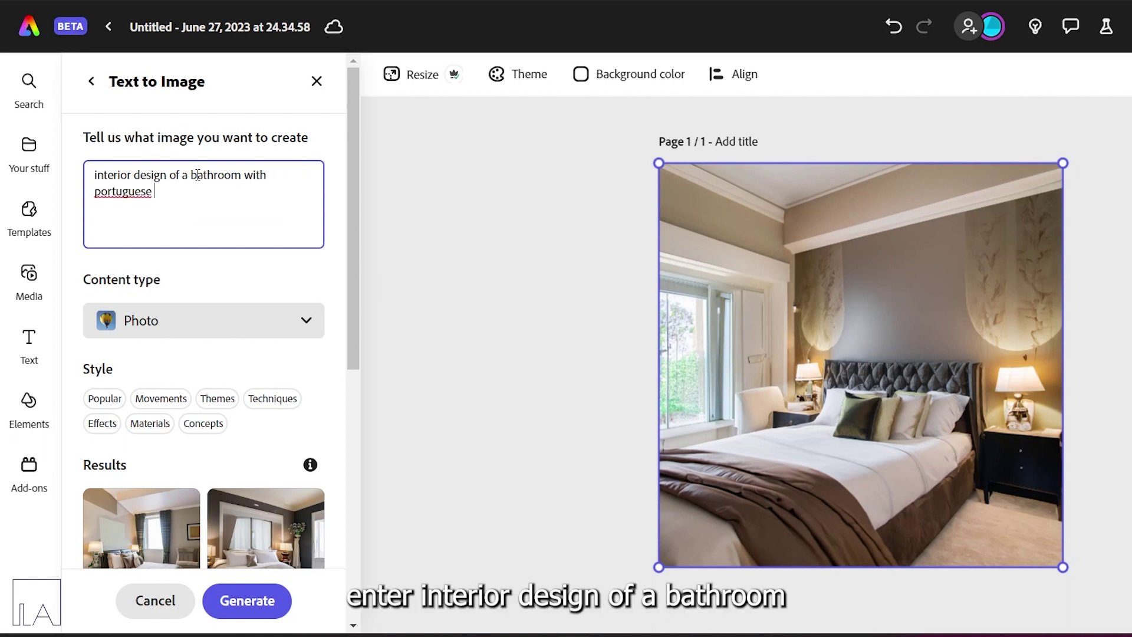
type("green tiles")
key("Return")
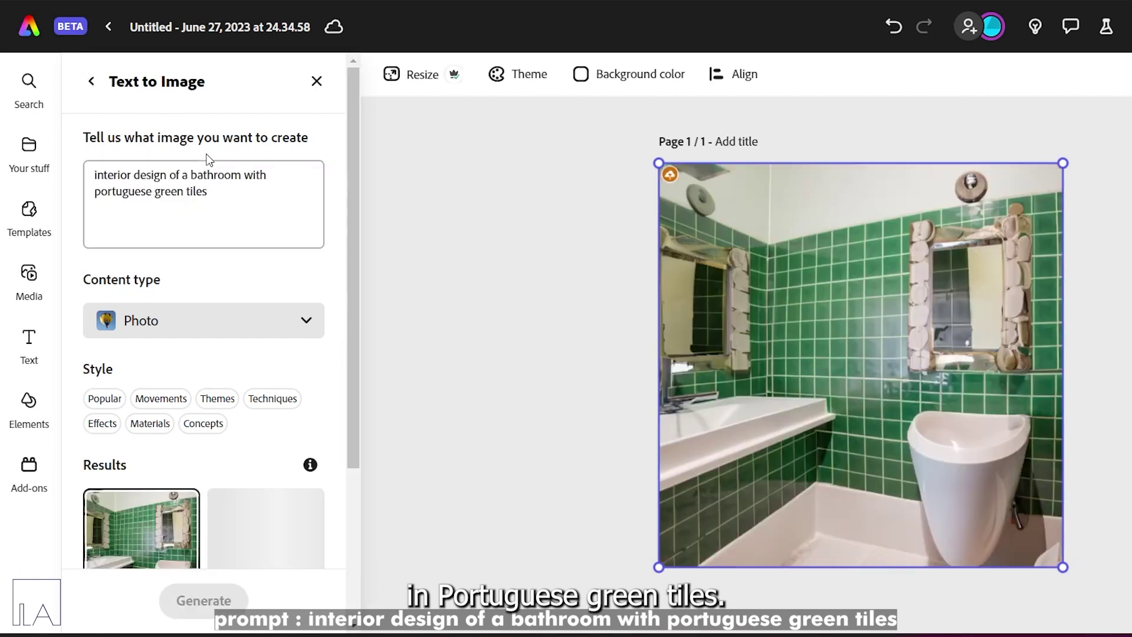
Compare the green-tiled bathroom results and choose the fourth one
scroll(129, 347, "down", 2)
scroll(129, 347, "down", 2)
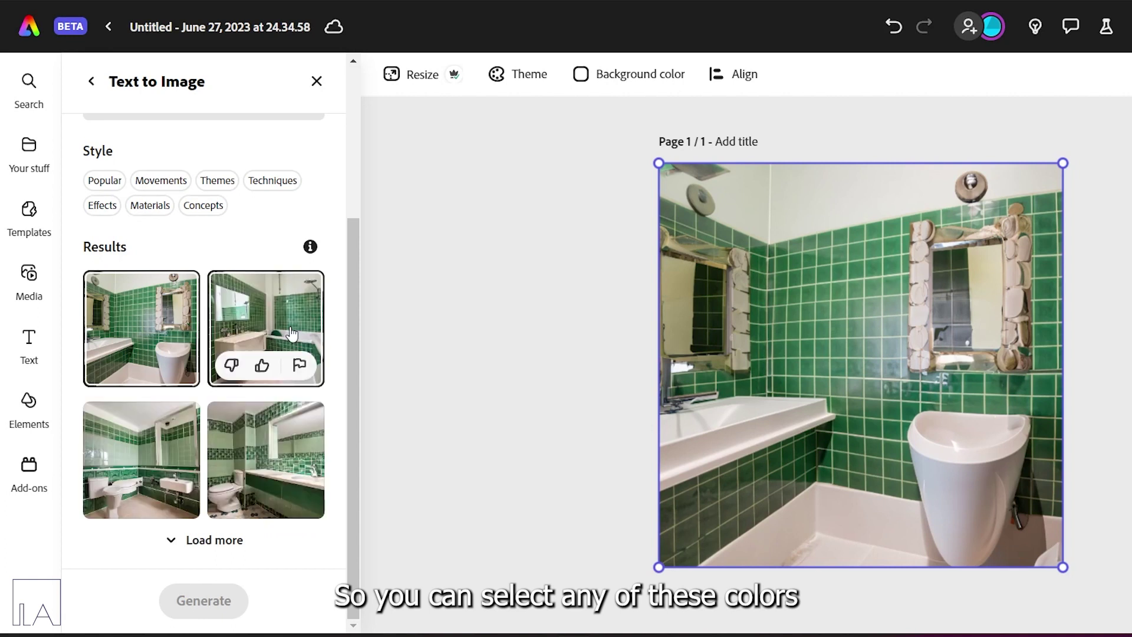
left_click(288, 328)
left_click(177, 448)
left_click(229, 442)
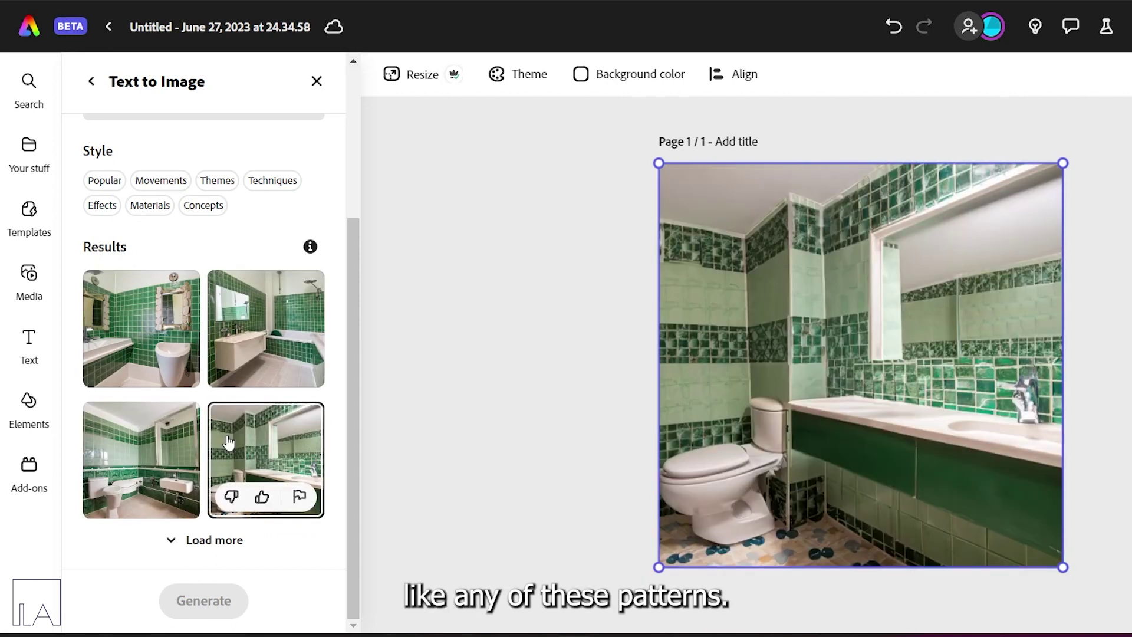
Change the tile colour in the bathroom prompt from green to "blue" and generate new images
scroll(229, 442, "up", 3)
double_click(184, 191)
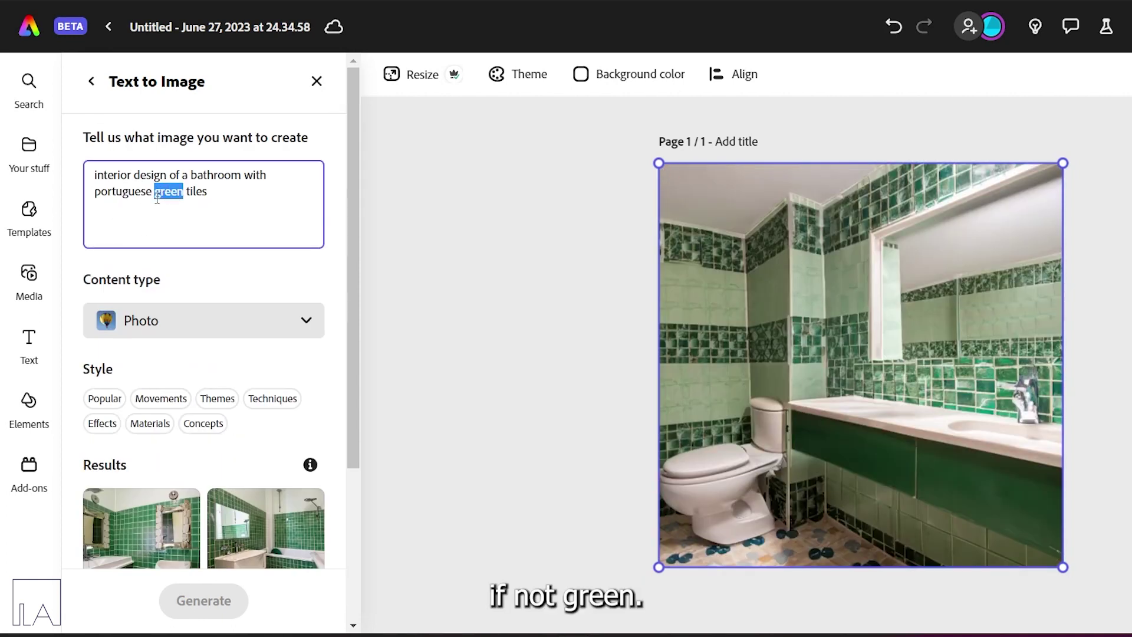
type("blu")
type("e")
key("Return")
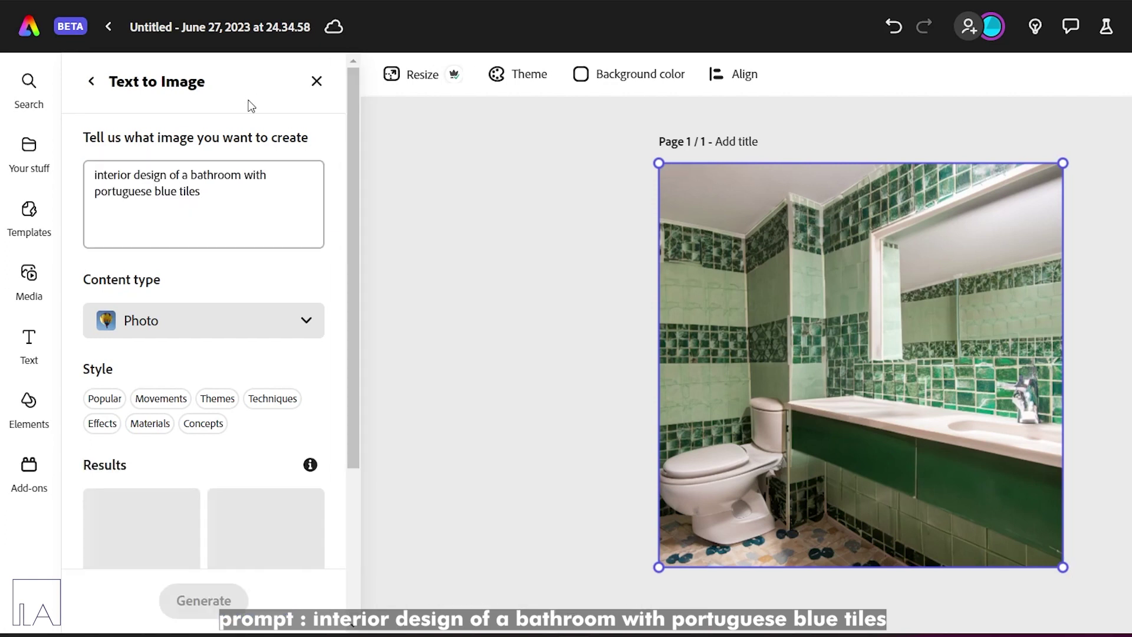
Compare the blue-tiled bathroom results and choose the third one
left_click_drag(352, 137, 350, 357)
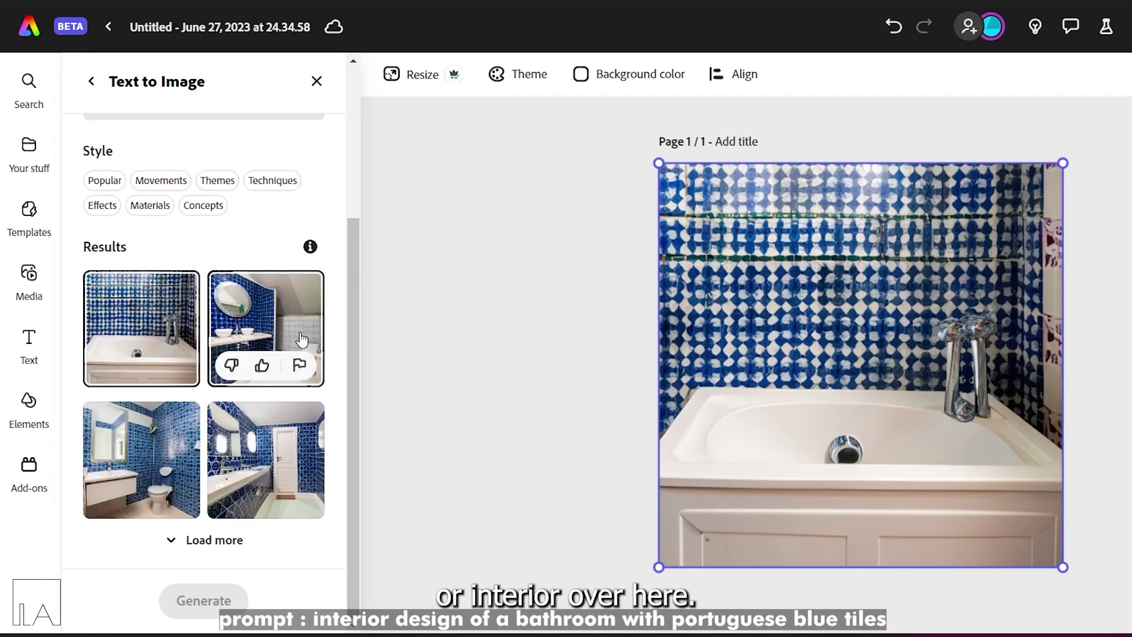
left_click(243, 439)
left_click(144, 451)
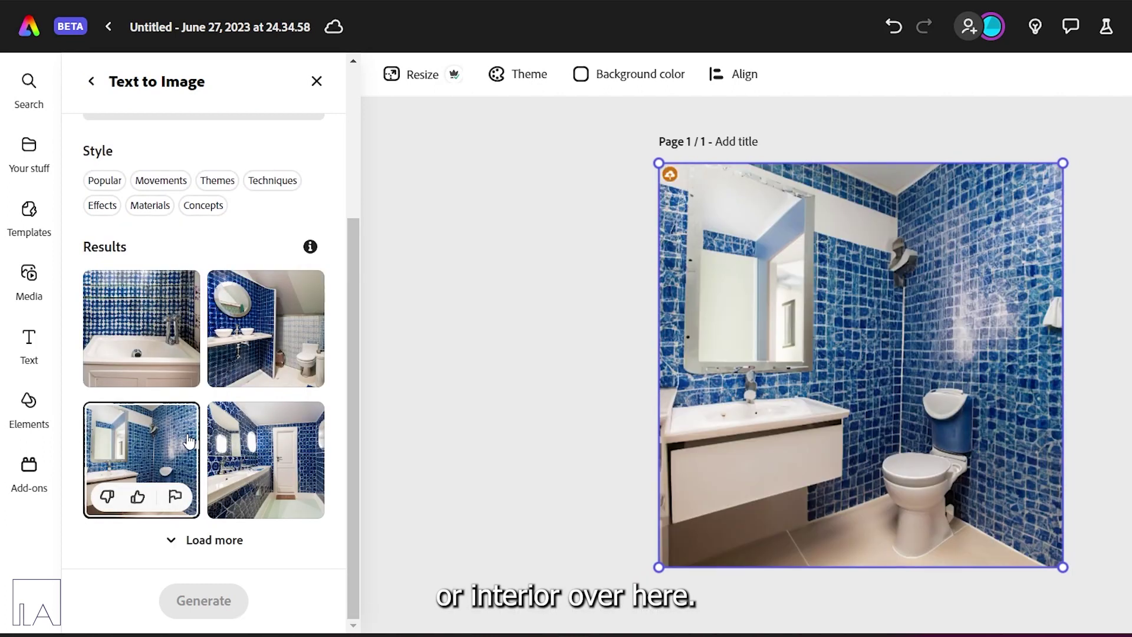
Change the prompt to "interior design of a bedroom, french style, granite and polished natural stone" and generate the images
scroll(263, 406, "up", 5)
mouse_move(202, 192)
left_mouse_down()
mouse_move(171, 174)
mouse_move(196, 171)
left_mouse_up()
key("BackSpace")
type("edroom")
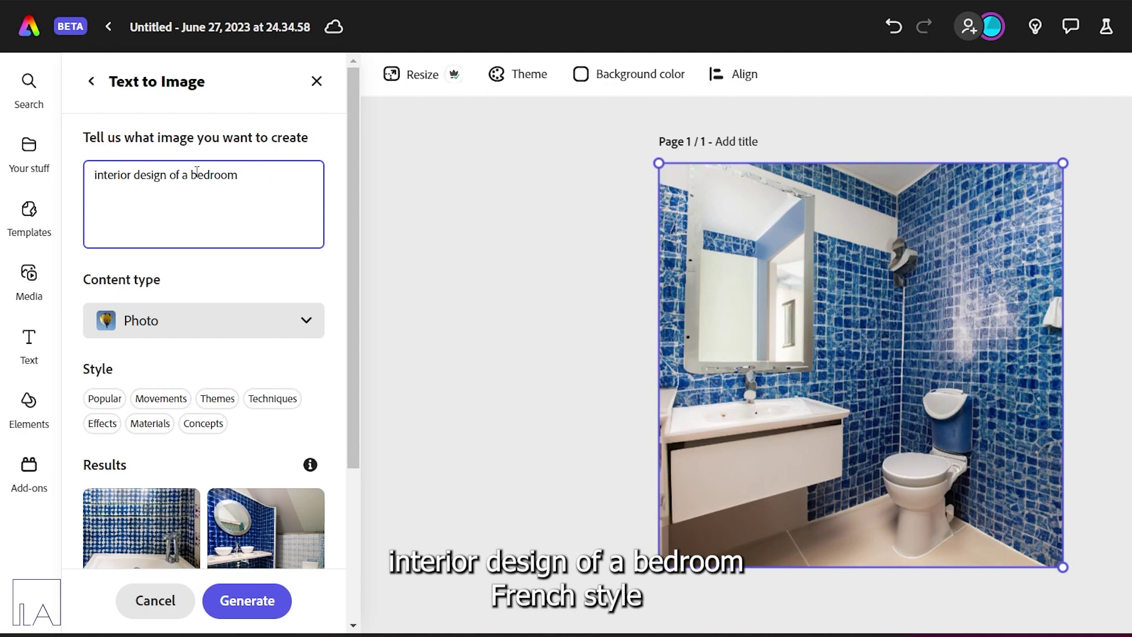
type(", french ")
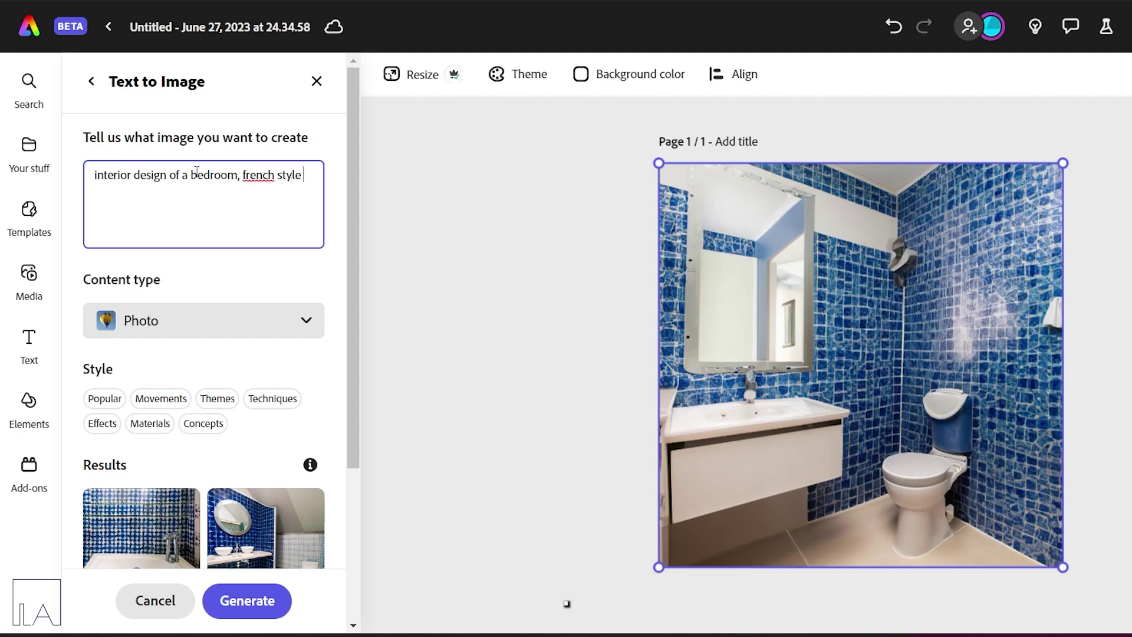
type("style, granite and polish")
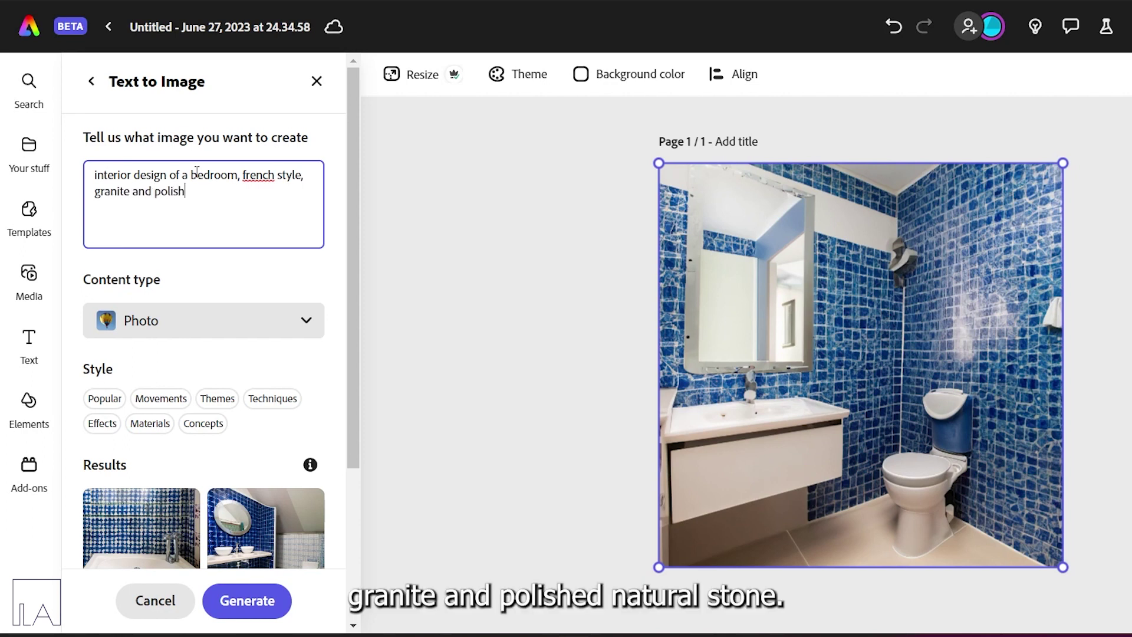
type("ed natural stone")
key("Return")
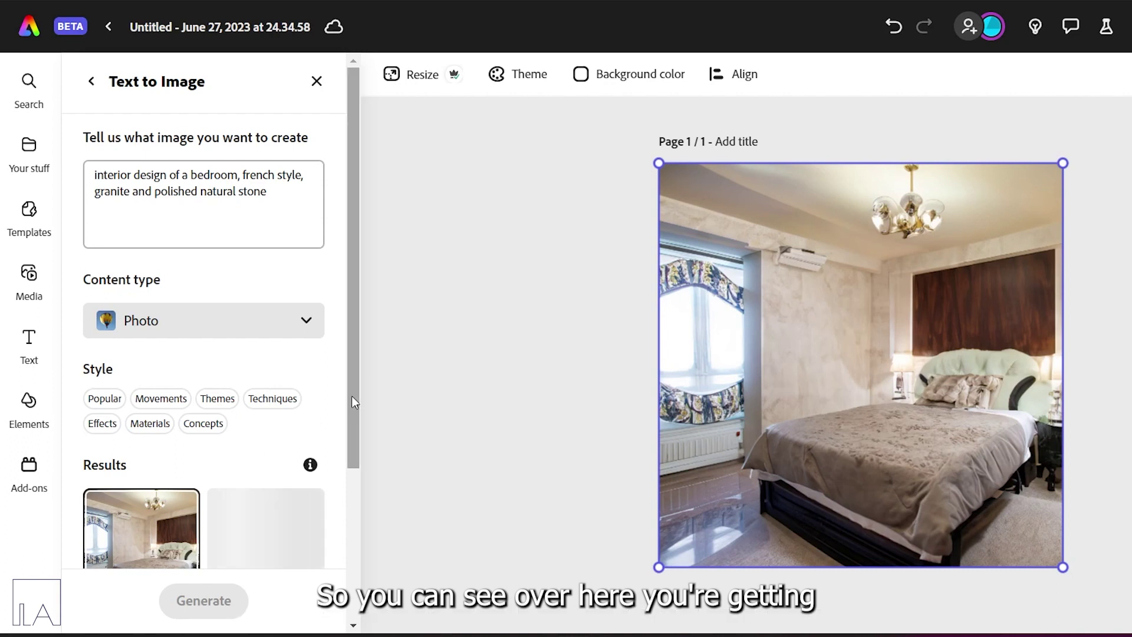
Compare the French-style bedroom results and choose the fourth one
scroll(352, 395, "down", 4)
left_click(295, 327)
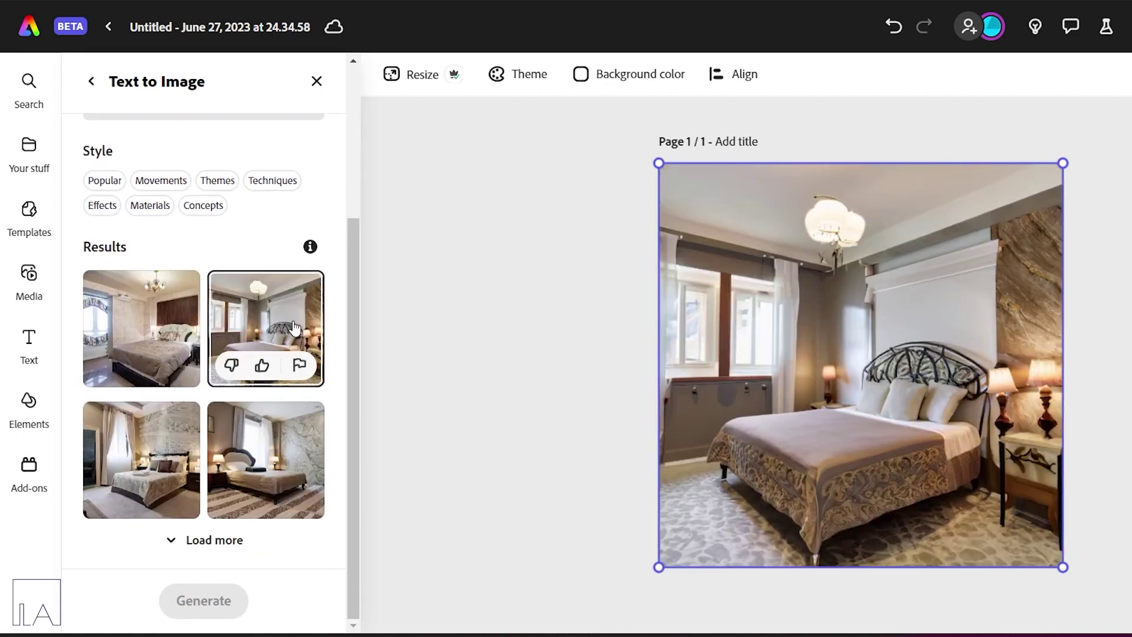
left_click(135, 446)
left_click(237, 427)
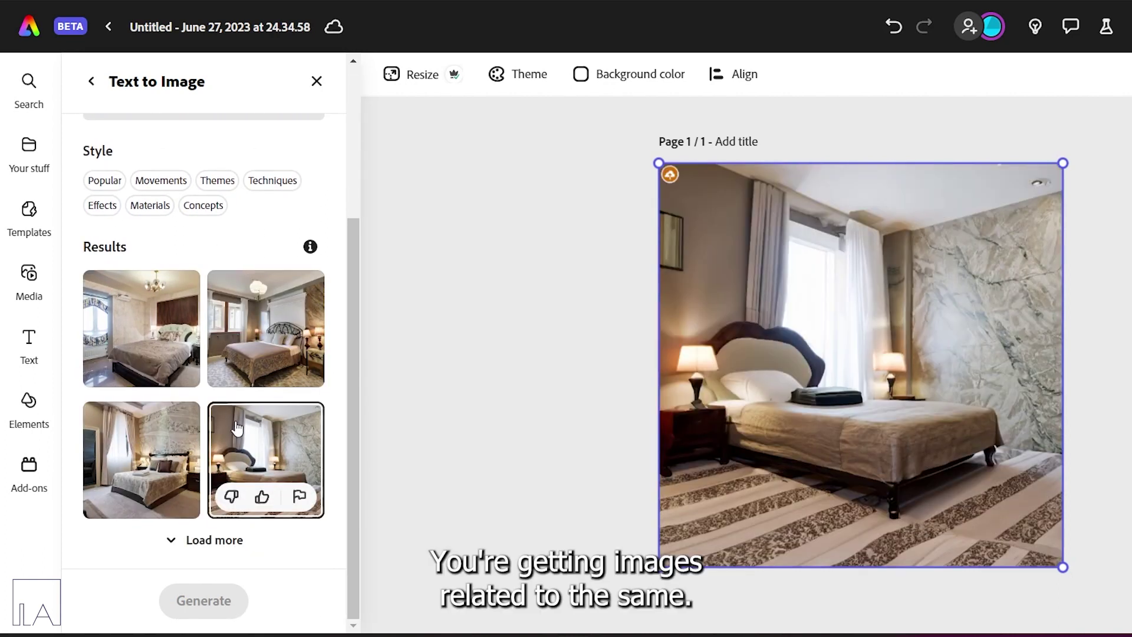
Replace the prompt with "interior design of a luxury room, contemprory black and gold" and apply the Synthwave and Palette knife styles
scroll(236, 427, "up", 4)
left_click_drag(269, 192, 91, 170)
key("BackSpace")
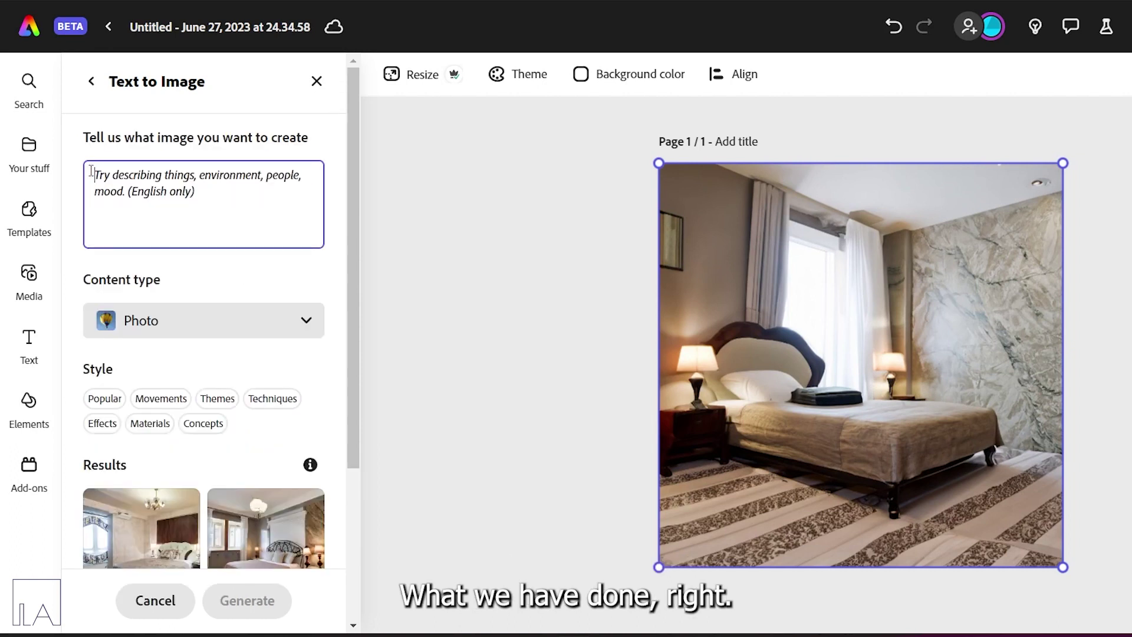
type("interior design of a l")
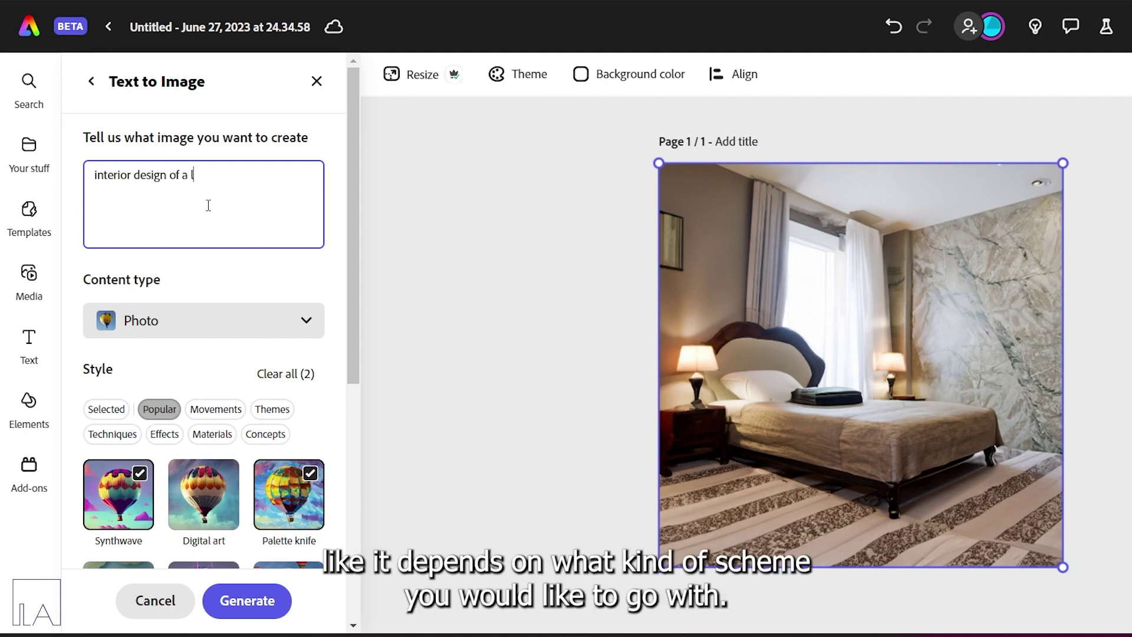
type("uxury room")
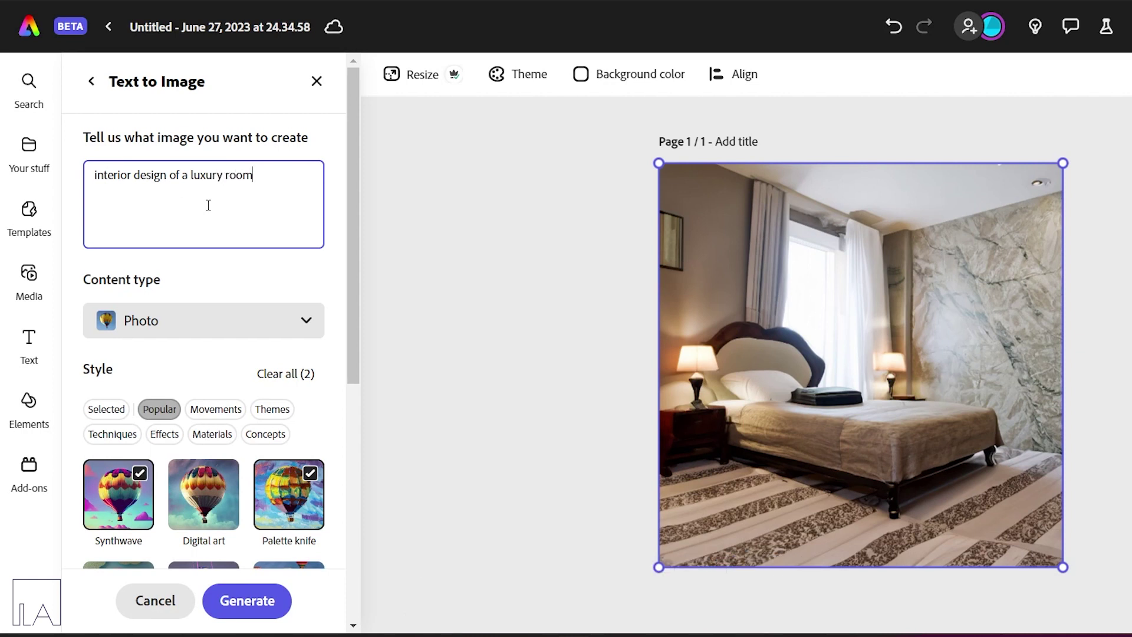
type("c")
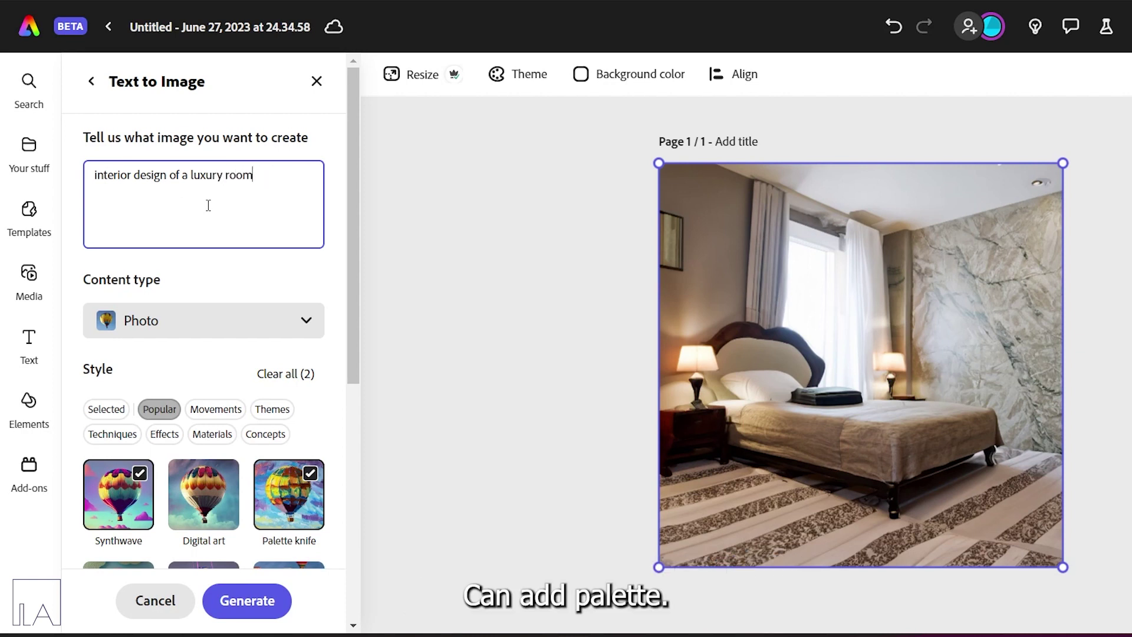
type(", contemprory")
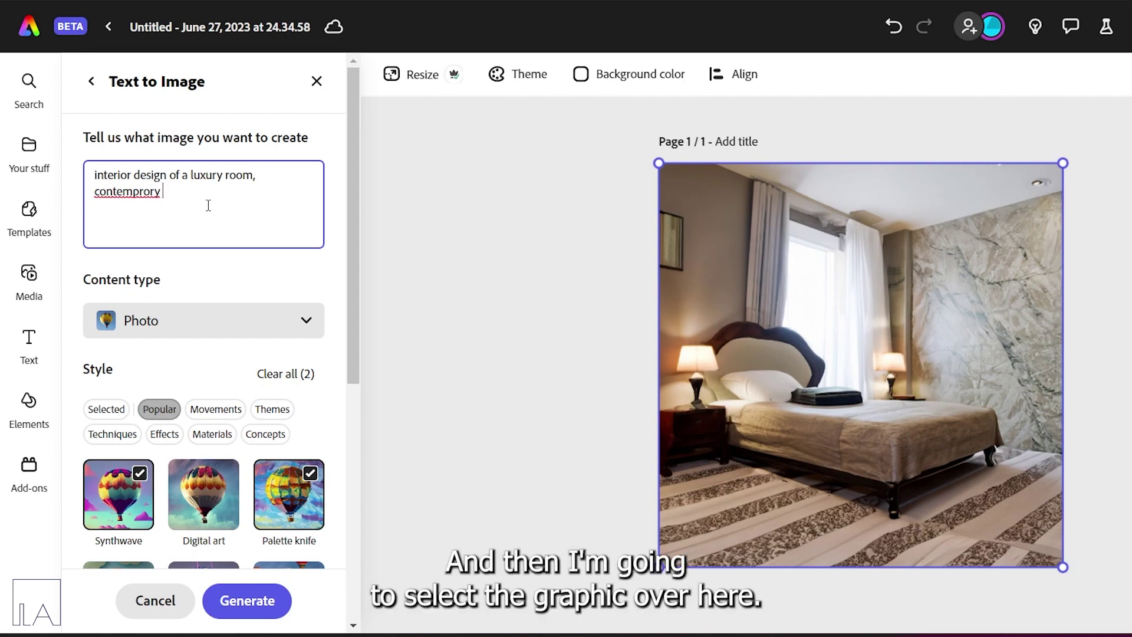
type(" black and gold")
Correct the misspelled word in the prompt to "contemporary", generate the black and gold room images and review the results
right_click(123, 186)
left_click(165, 206)
left_click(248, 600)
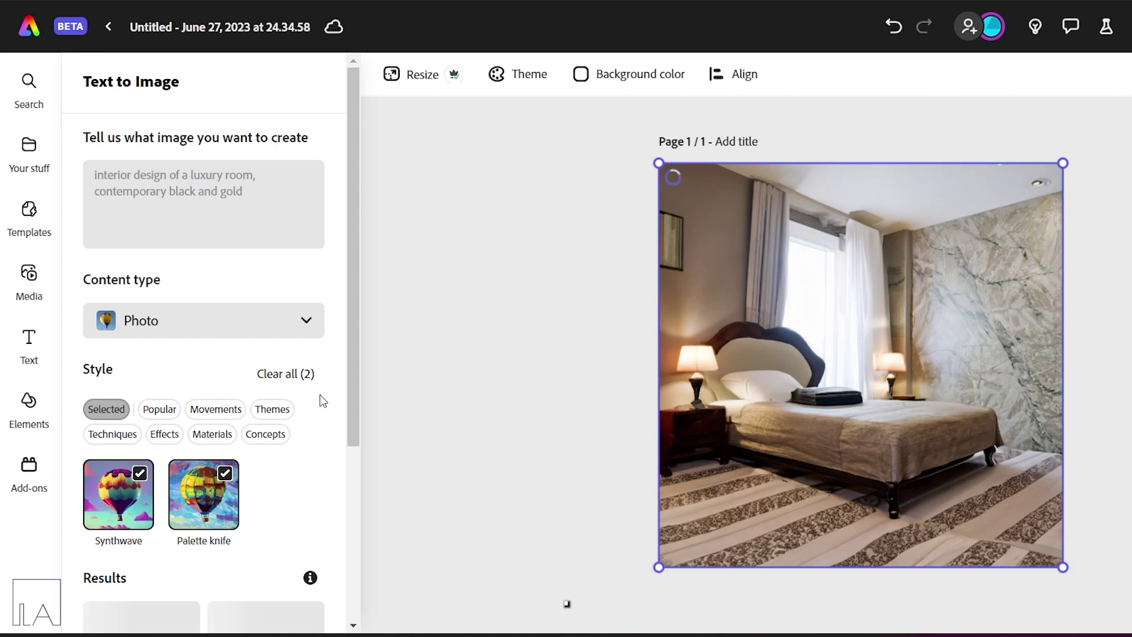
scroll(323, 401, "down", 5)
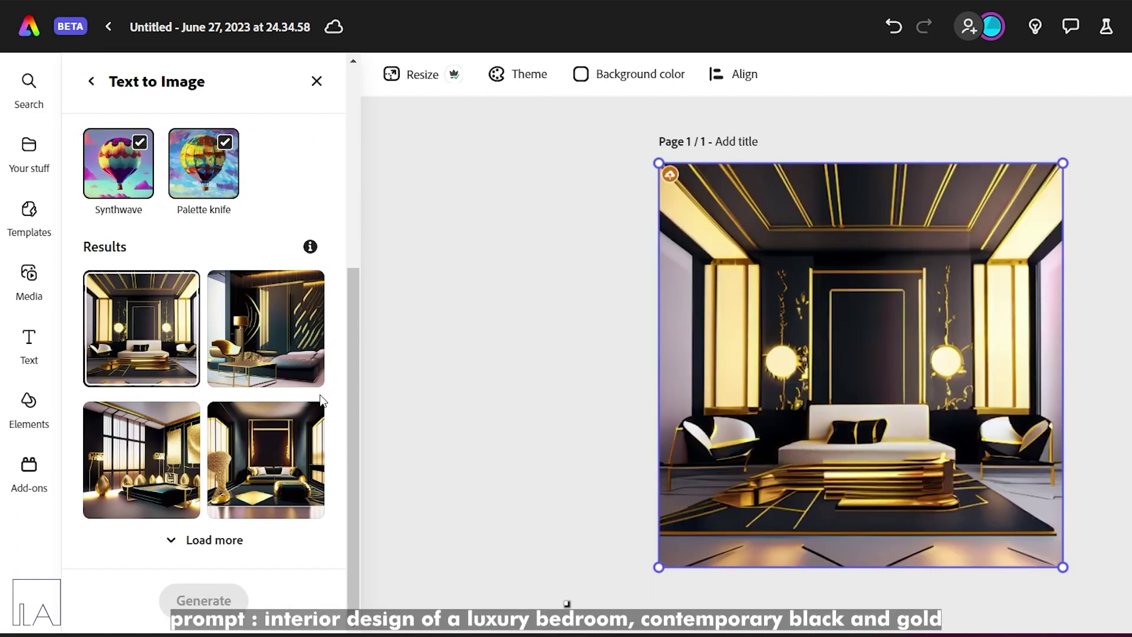
scroll(236, 354, "up", 2)
scroll(221, 236, "up", 4)
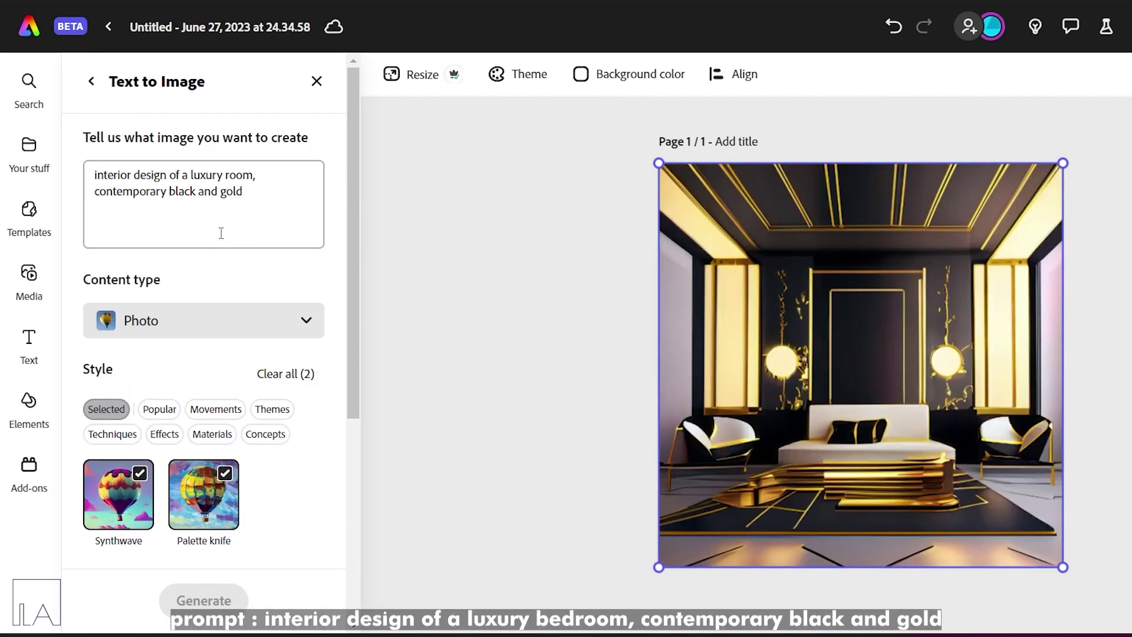
Remove the Palette knife and Synthwave styles and regenerate the black and gold luxury room images
left_click(226, 475)
left_click(139, 474)
left_click(247, 600)
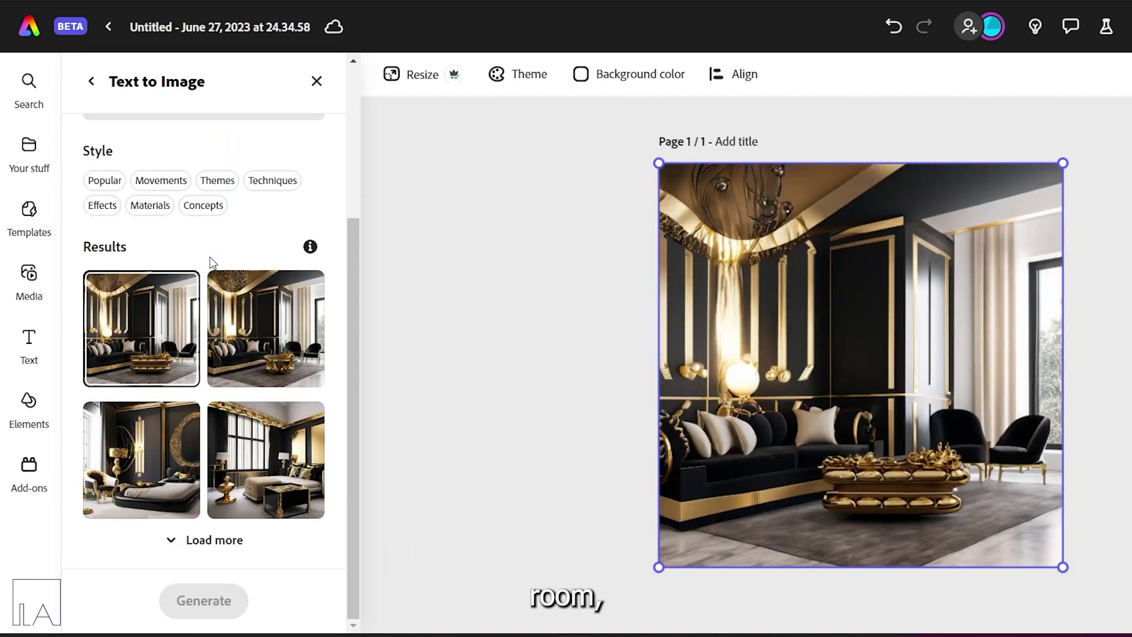
Compare the unstyled black and gold room results and choose the fourth one
left_click(237, 312)
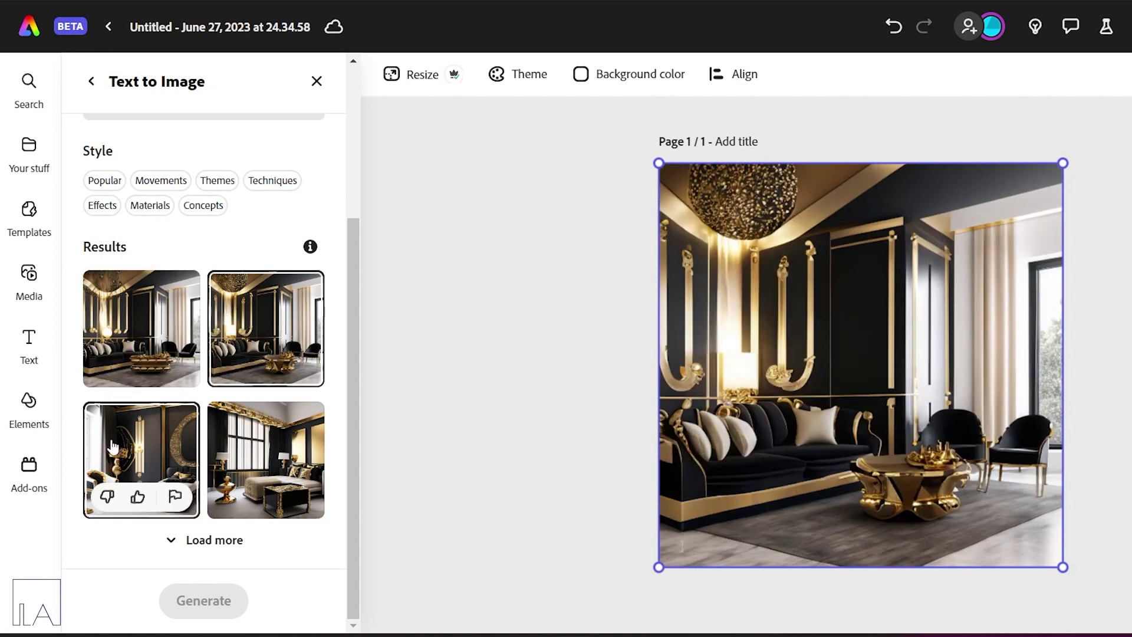
left_click(117, 463)
left_click(229, 437)
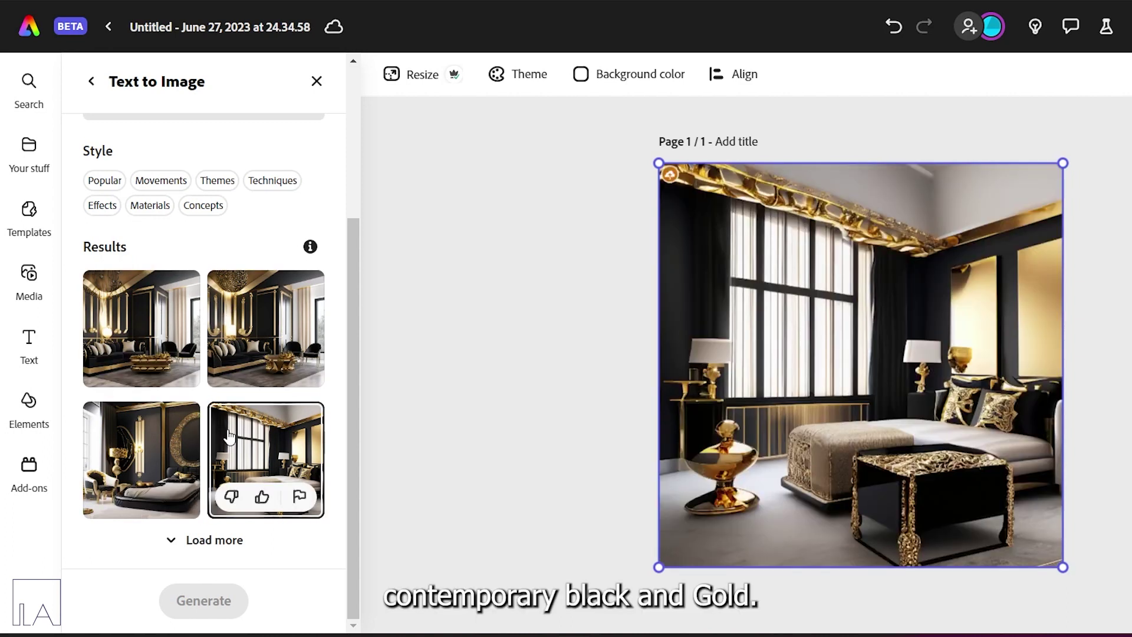
Replace the prompt with "living room nordic style" and generate the images
scroll(172, 124, "up", 4)
double_click(222, 191)
key("ctrl+a")
key("BackSpace")
type("livin")
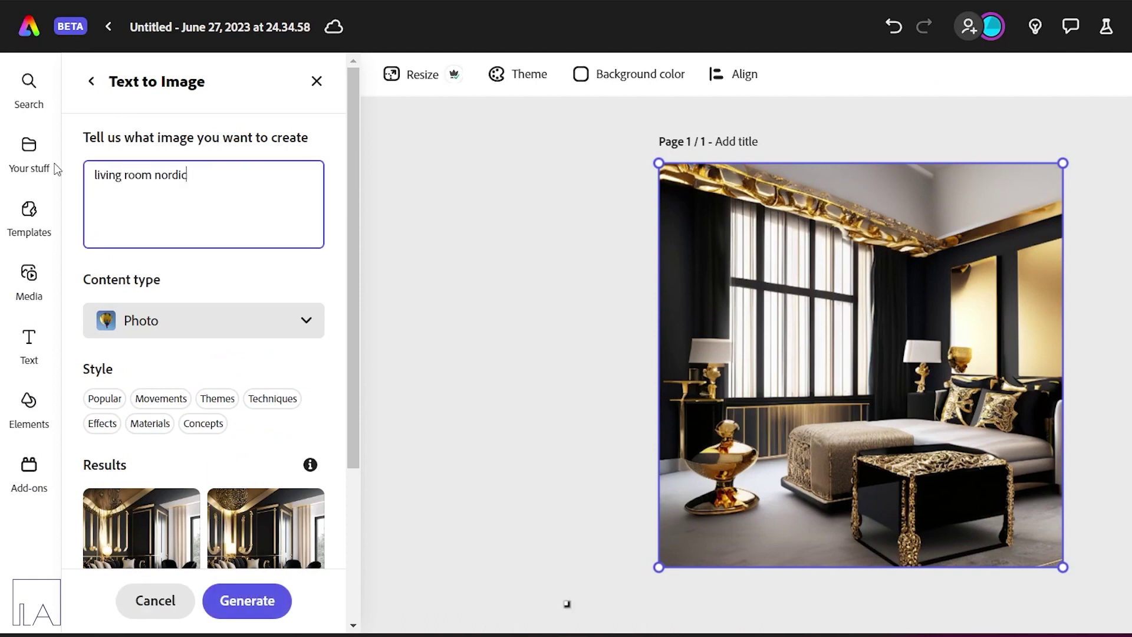
key("Return")
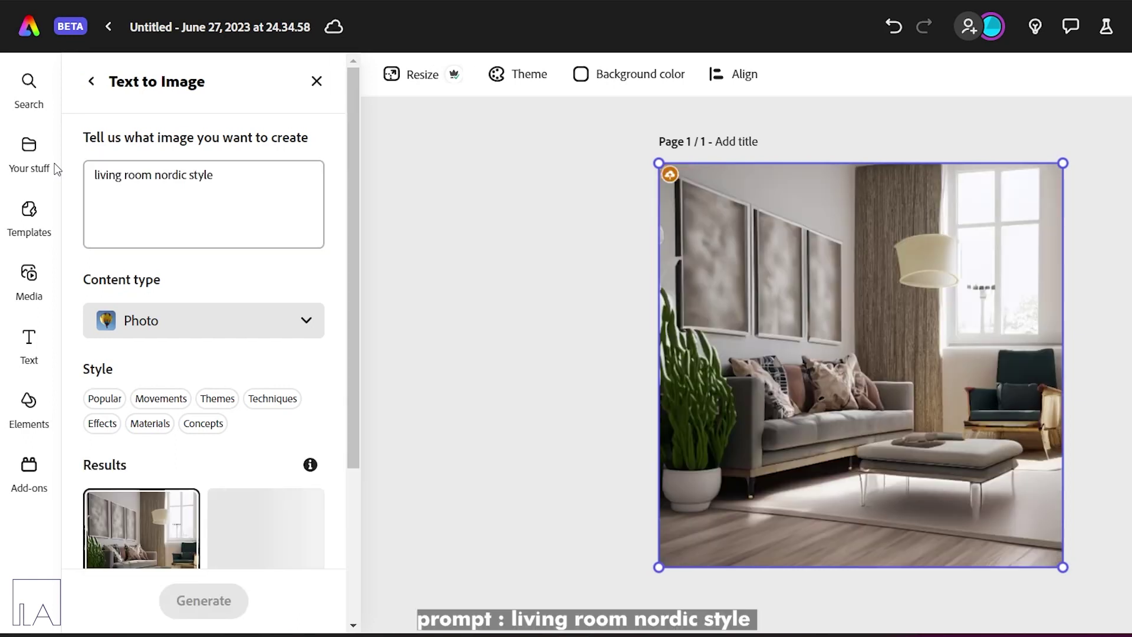
Compare the Nordic living room results and choose the fourth one
scroll(235, 409, "down", 3)
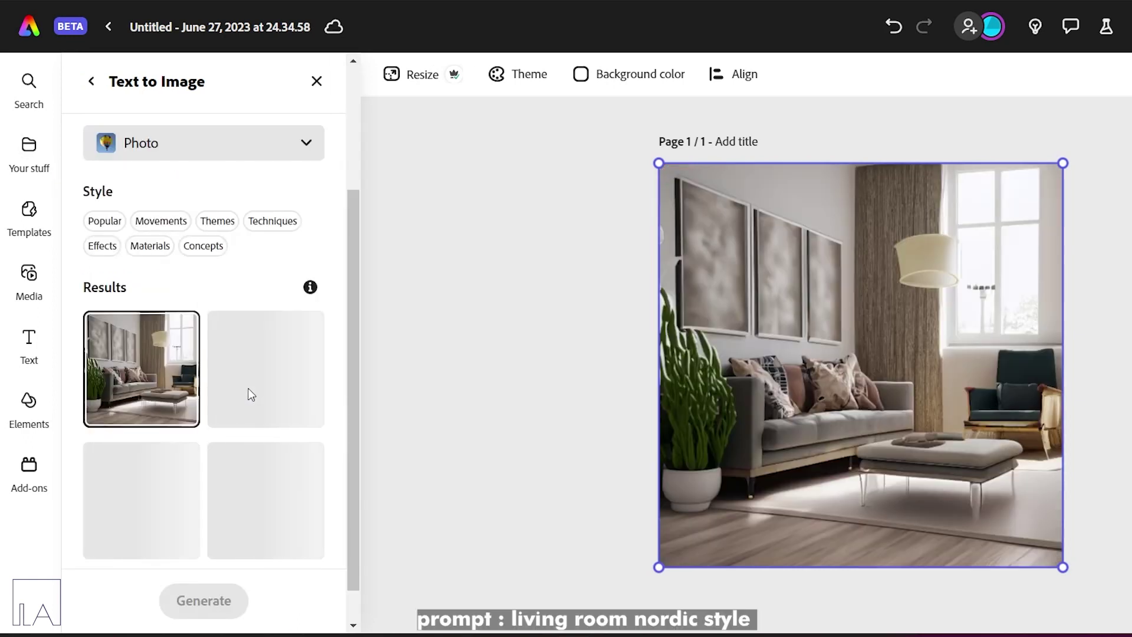
scroll(260, 373, "down", 1)
left_click(265, 330)
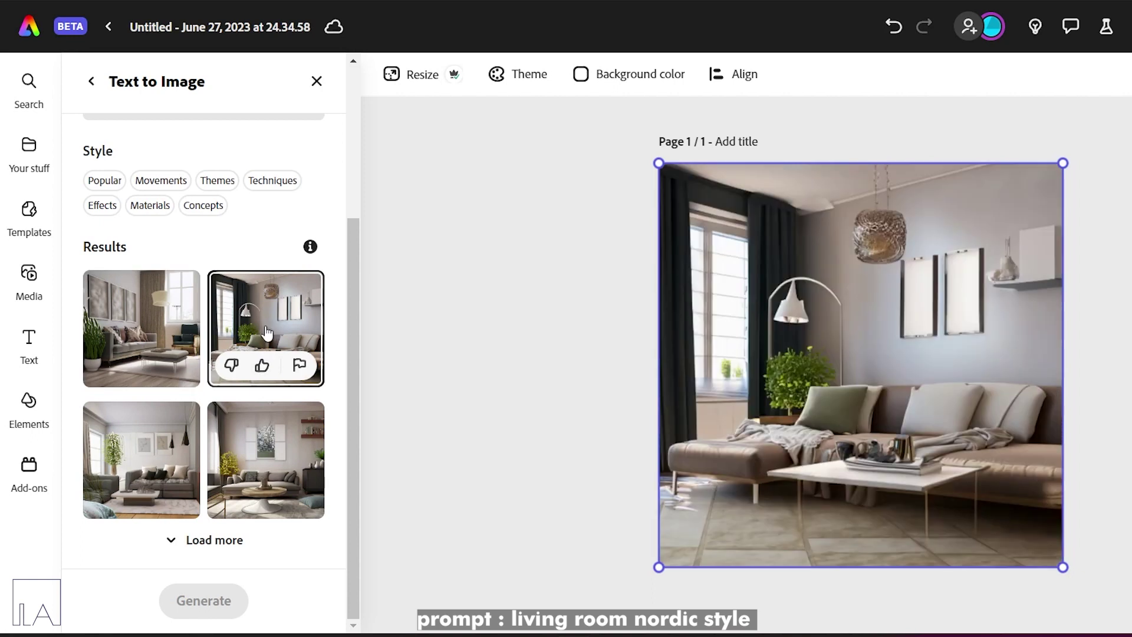
left_click(122, 439)
left_click(239, 437)
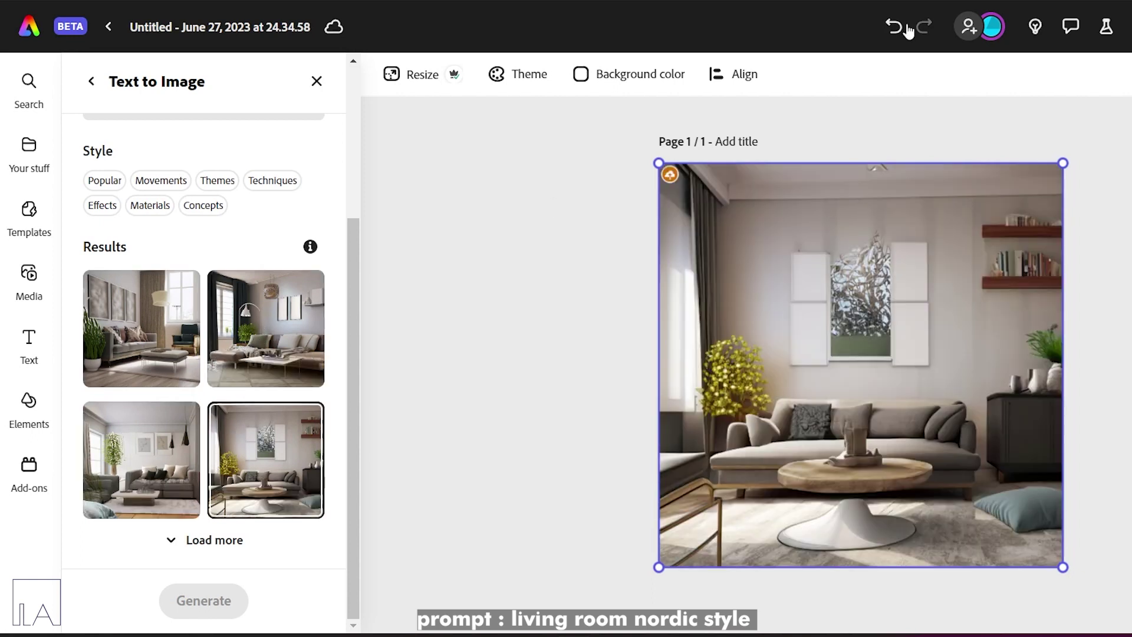
Replace the prompt with "An eco-friendly hotel, by Kengo Kuma, natural elements, botanical surroundings gardens" and generate the images
scroll(237, 433, "up", 4)
left_click_drag(227, 171, 62, 187)
type("An eco-friendly hotel, by Kengo Kuma, natural elements, botanical surroundings gardens")
key("Return")
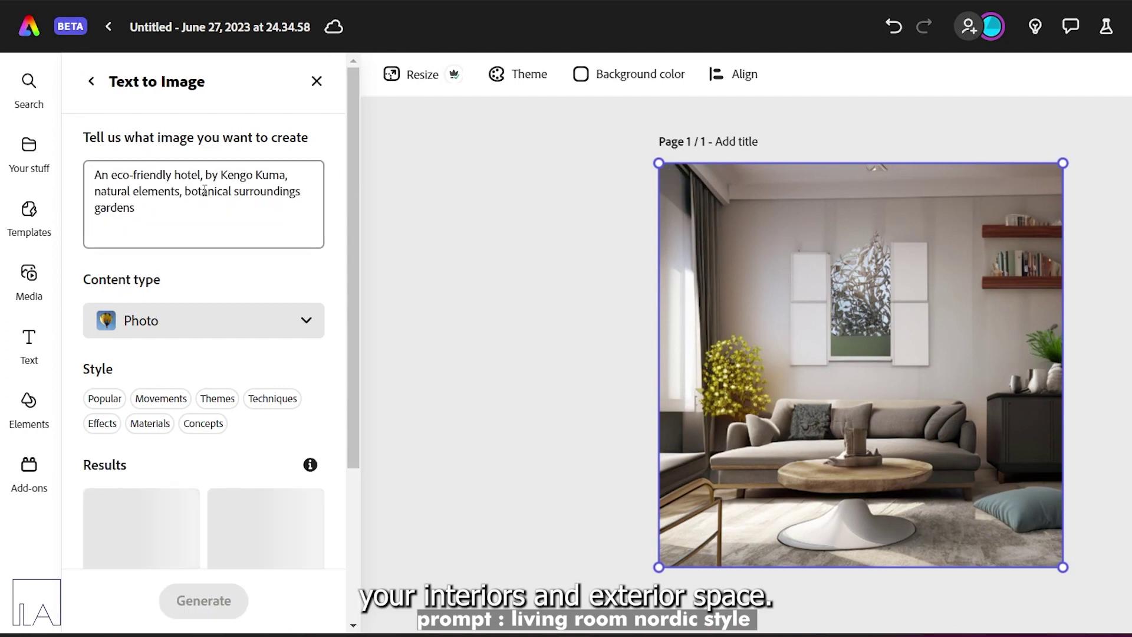
Compare the eco-friendly hotel results and choose the fourth one
scroll(211, 412, "down", 4)
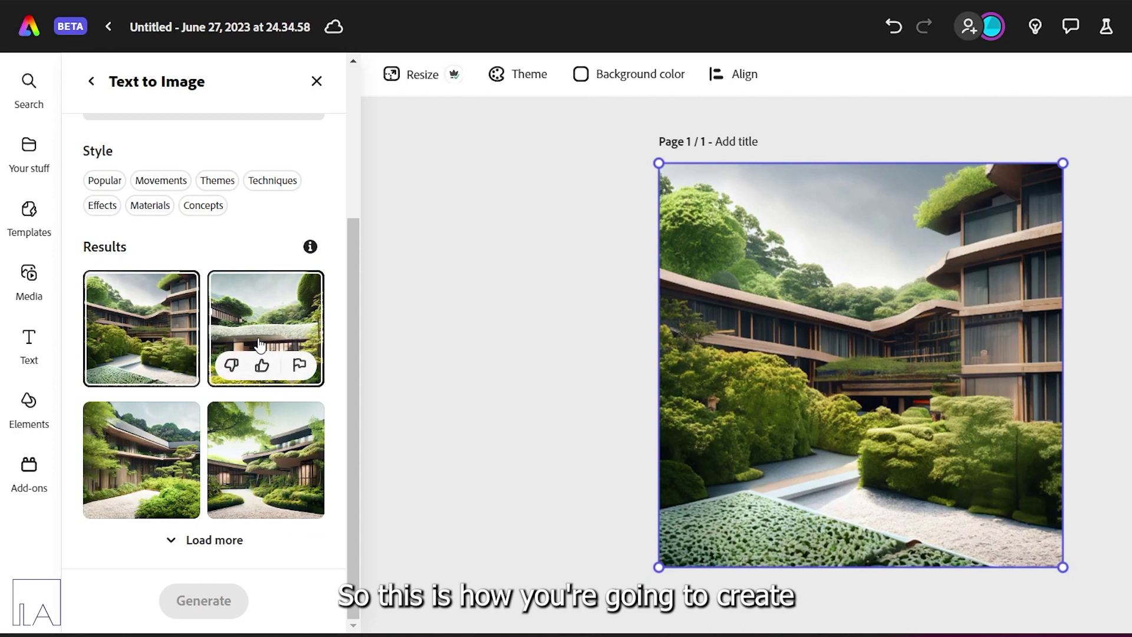
left_click(265, 330)
left_click(145, 454)
left_click(262, 457)
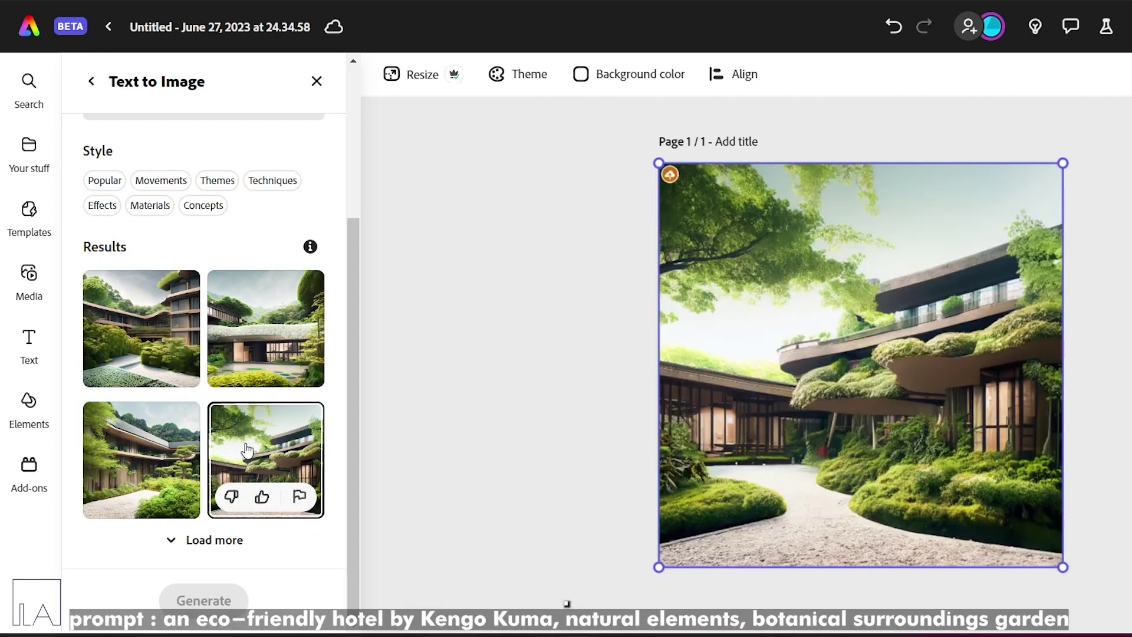
Replace the prompt with "a house modern style at a cliff, black metal and concrete" and generate the images
scroll(247, 450, "up", 4)
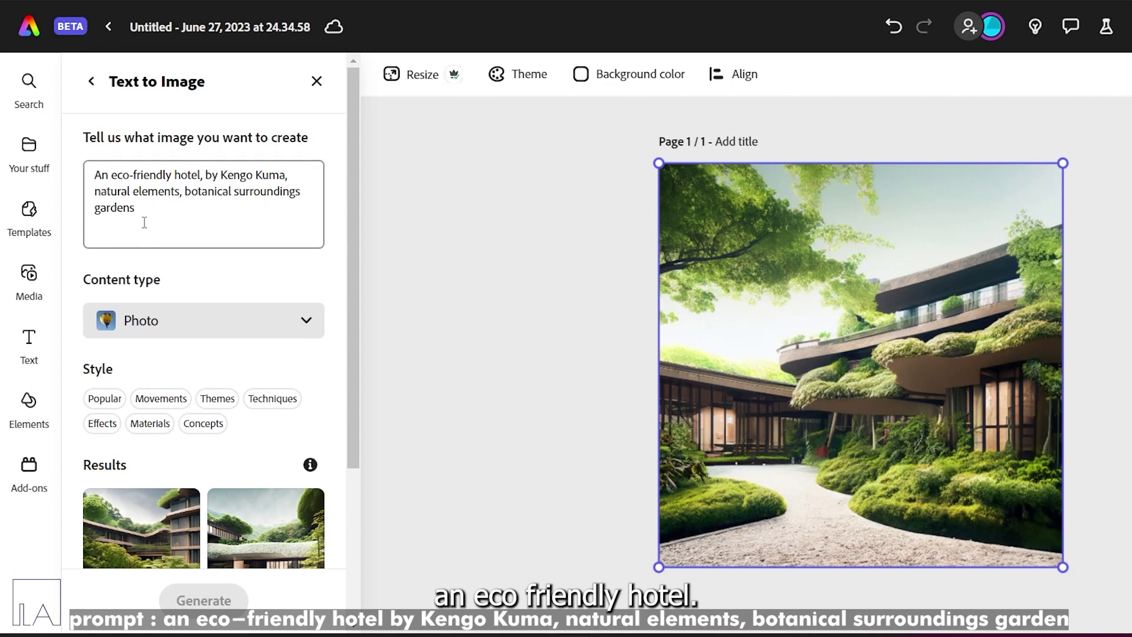
left_click_drag(145, 222, 84, 159)
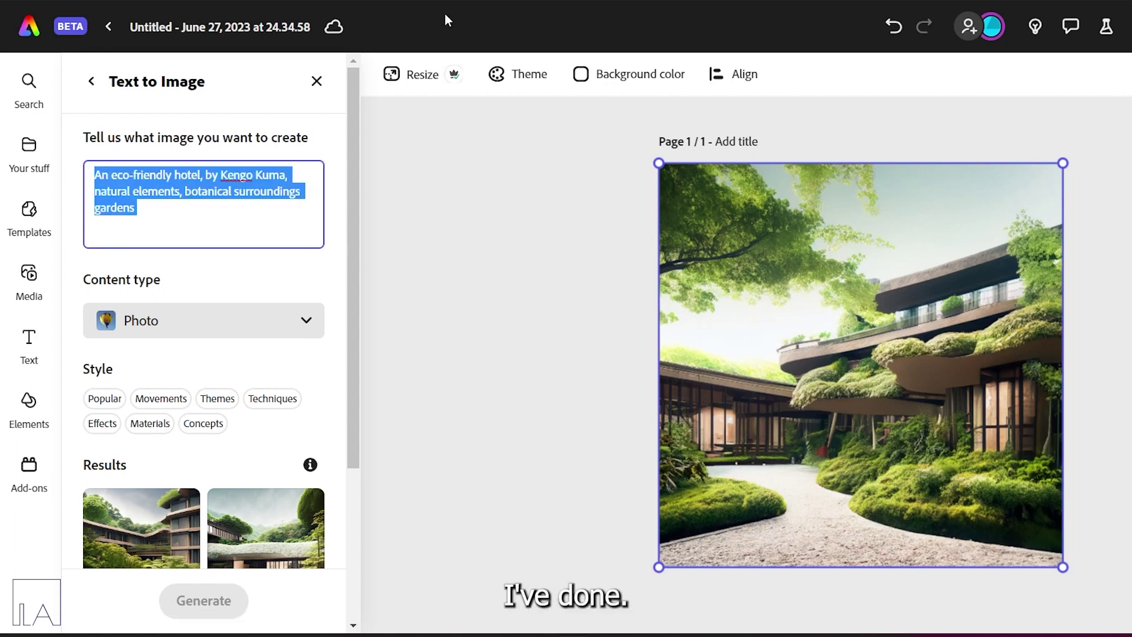
key("BackSpace")
type("a h")
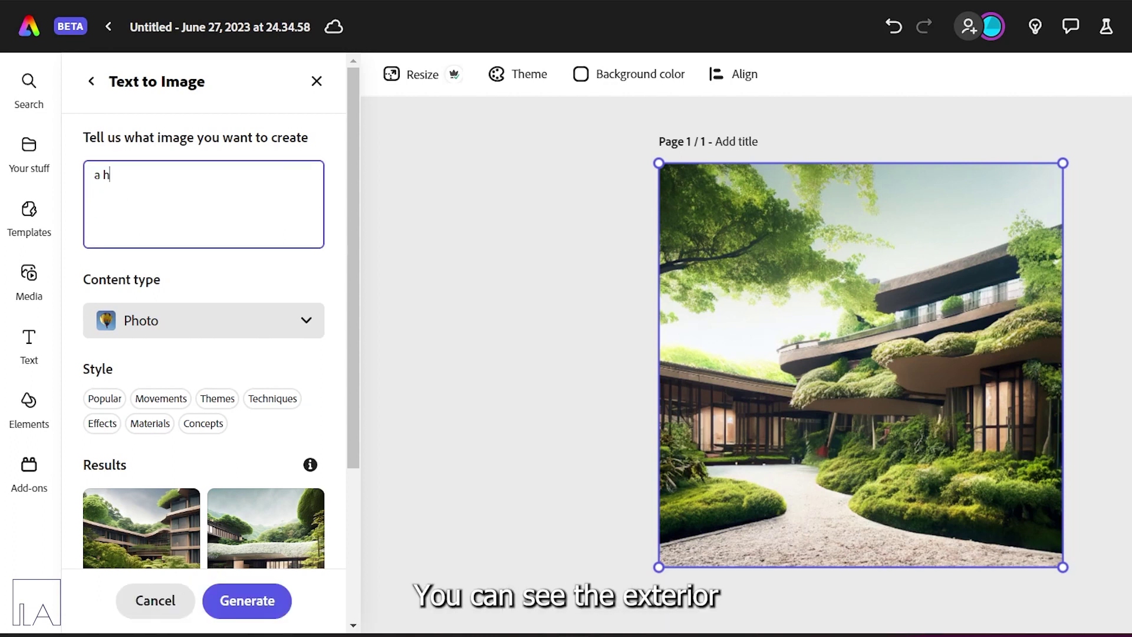
type("ouse modern")
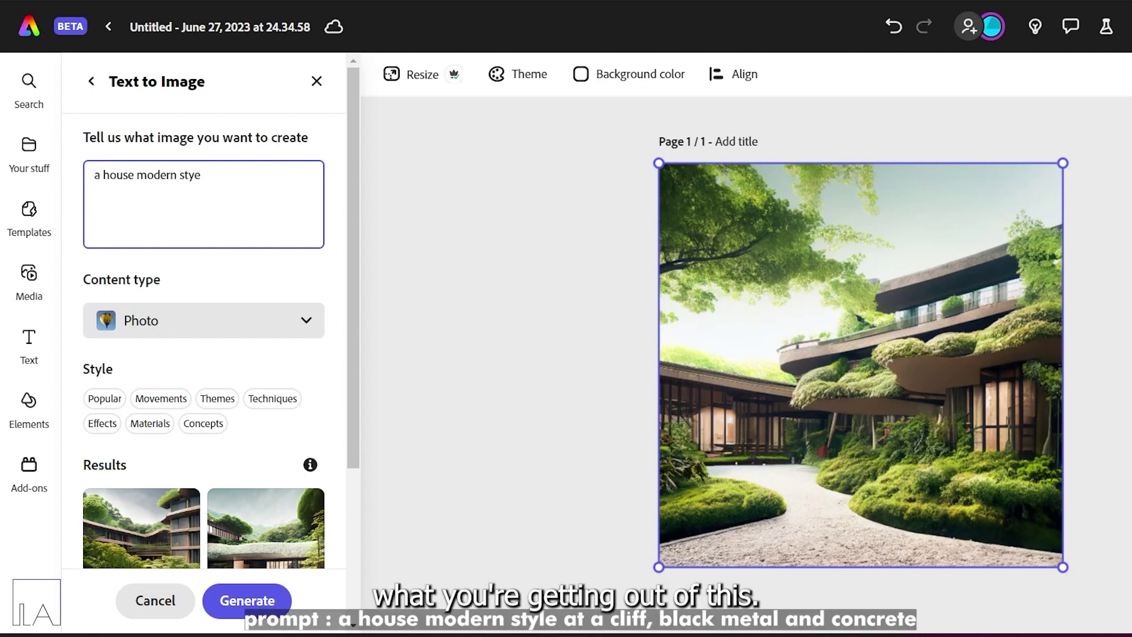
type(" style at a cliff")
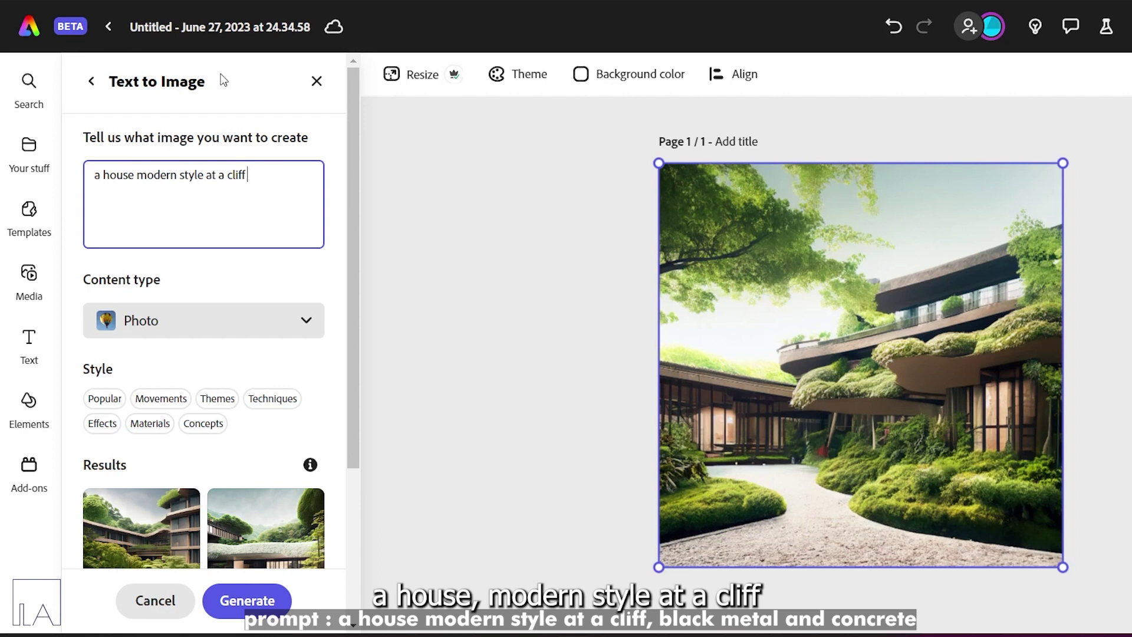
type(", blasckck metal and concrete")
key("Return")
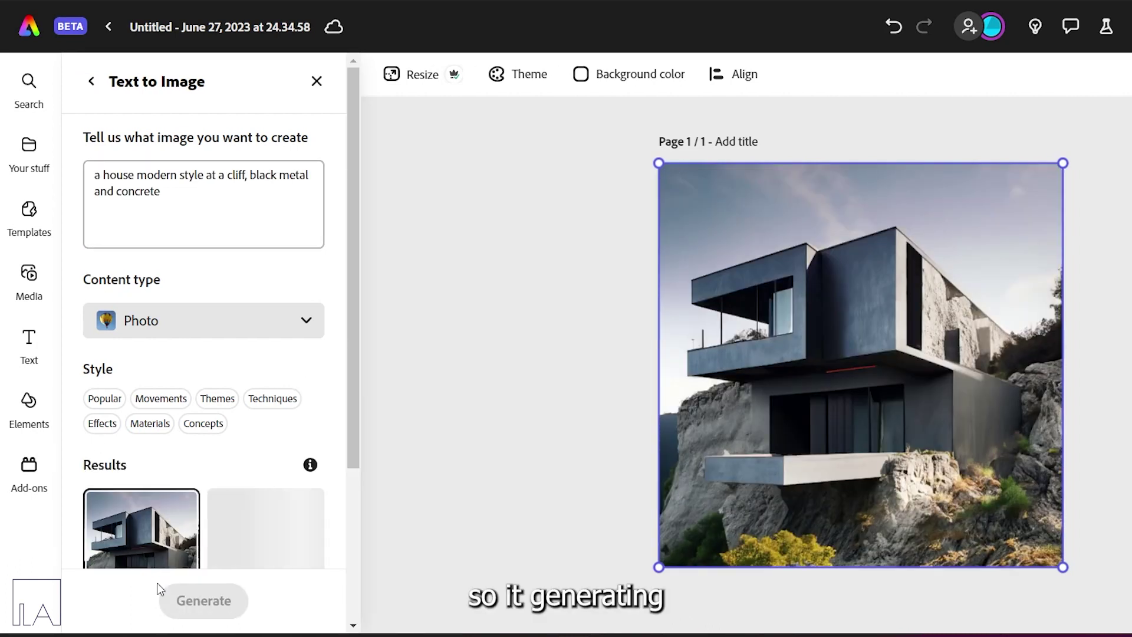
scroll(231, 369, "down", 4)
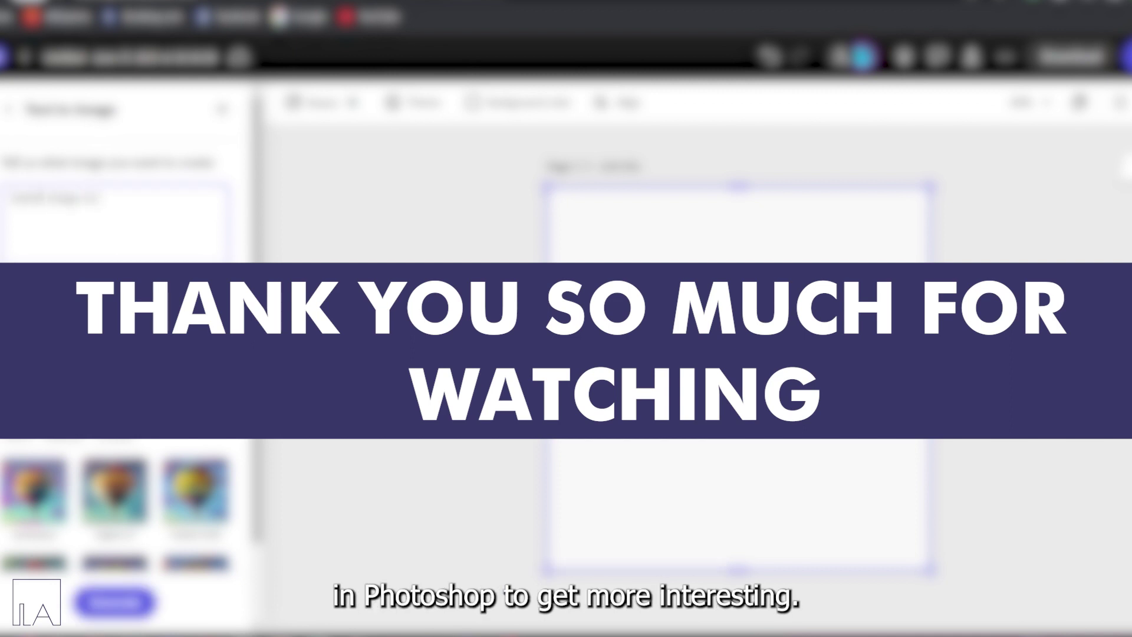
type("n natural elements, texture and flowers")
left_click(115, 602)
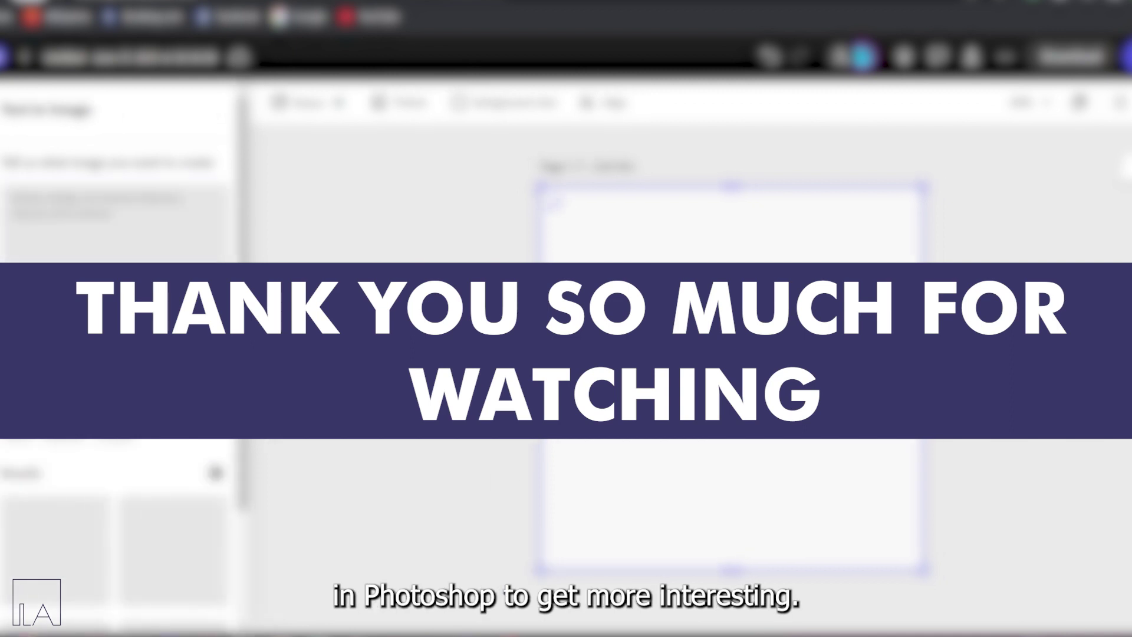